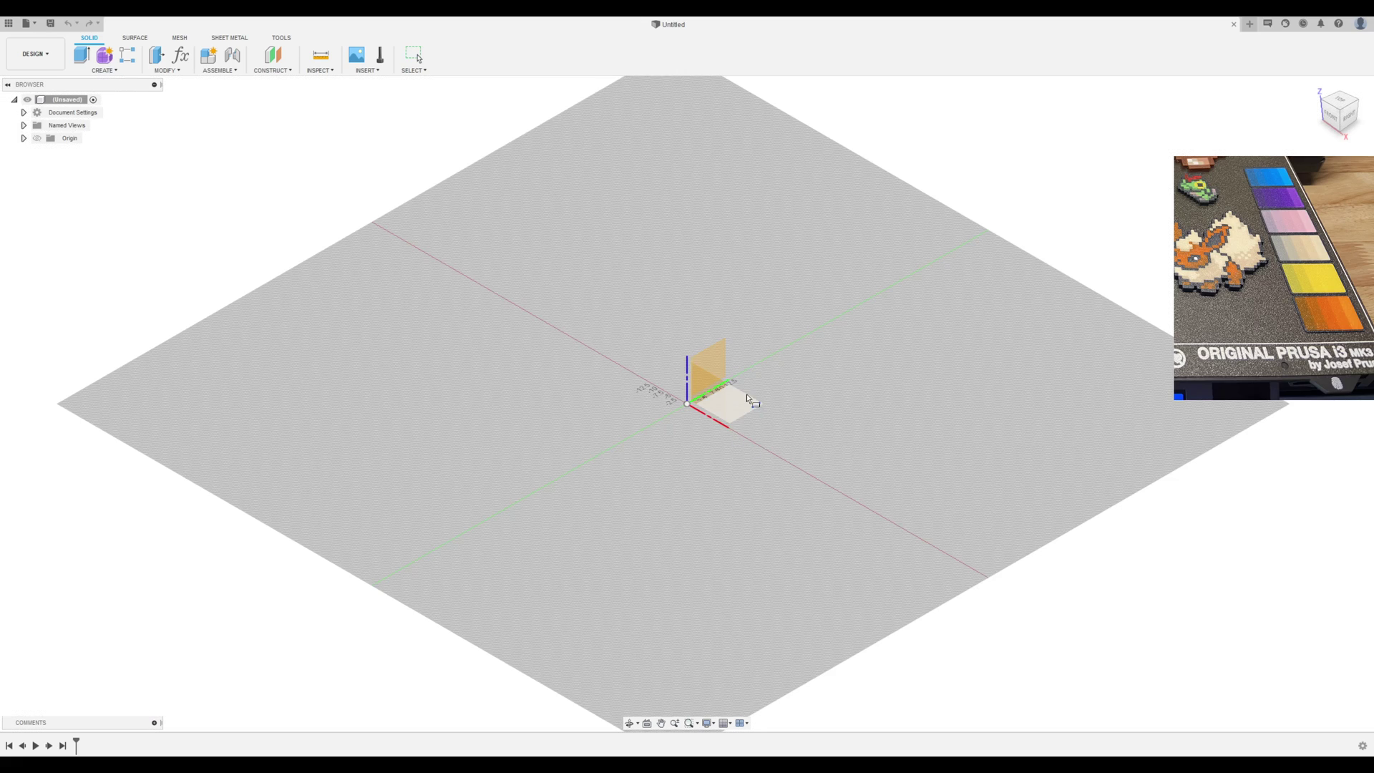
Sketch a 6 x 20 mm rectangle from the origin on the ground plane.
click(746, 395)
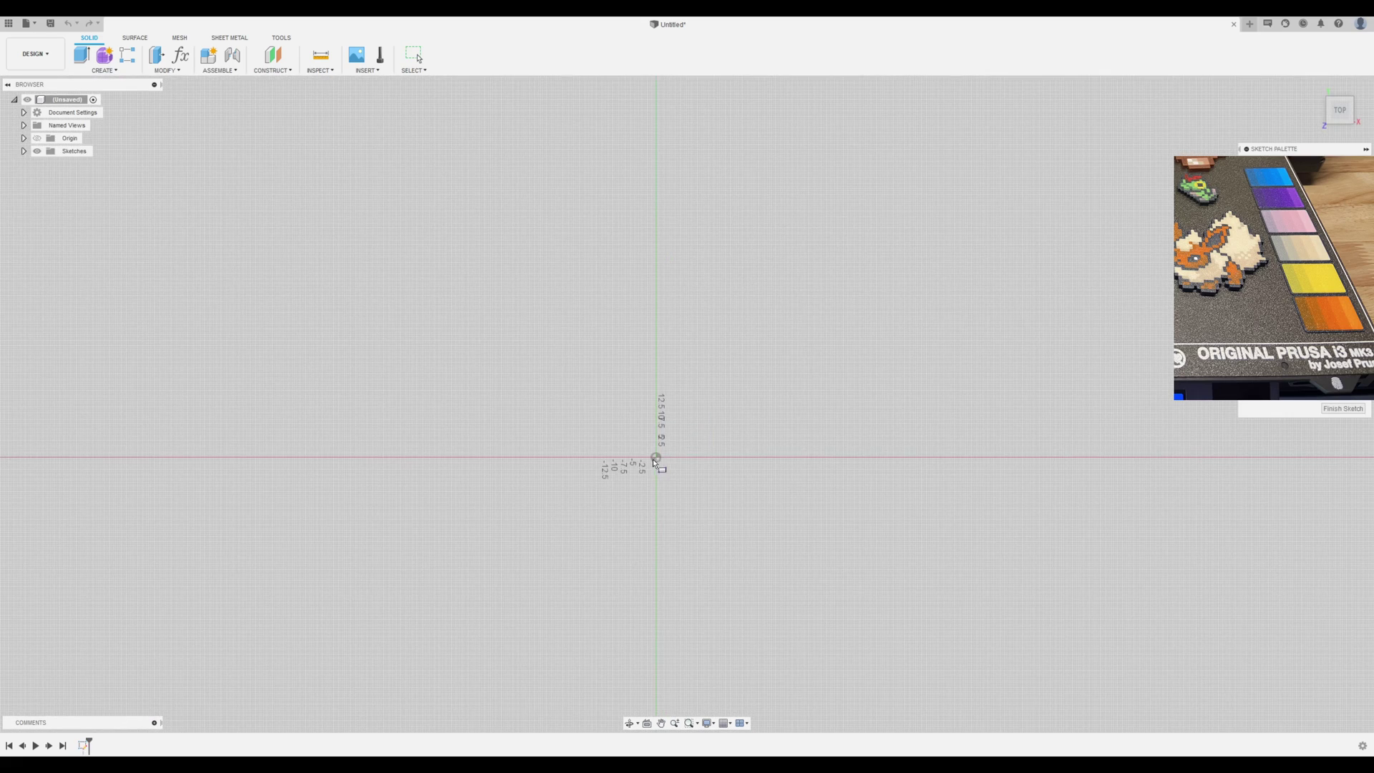
click(657, 458)
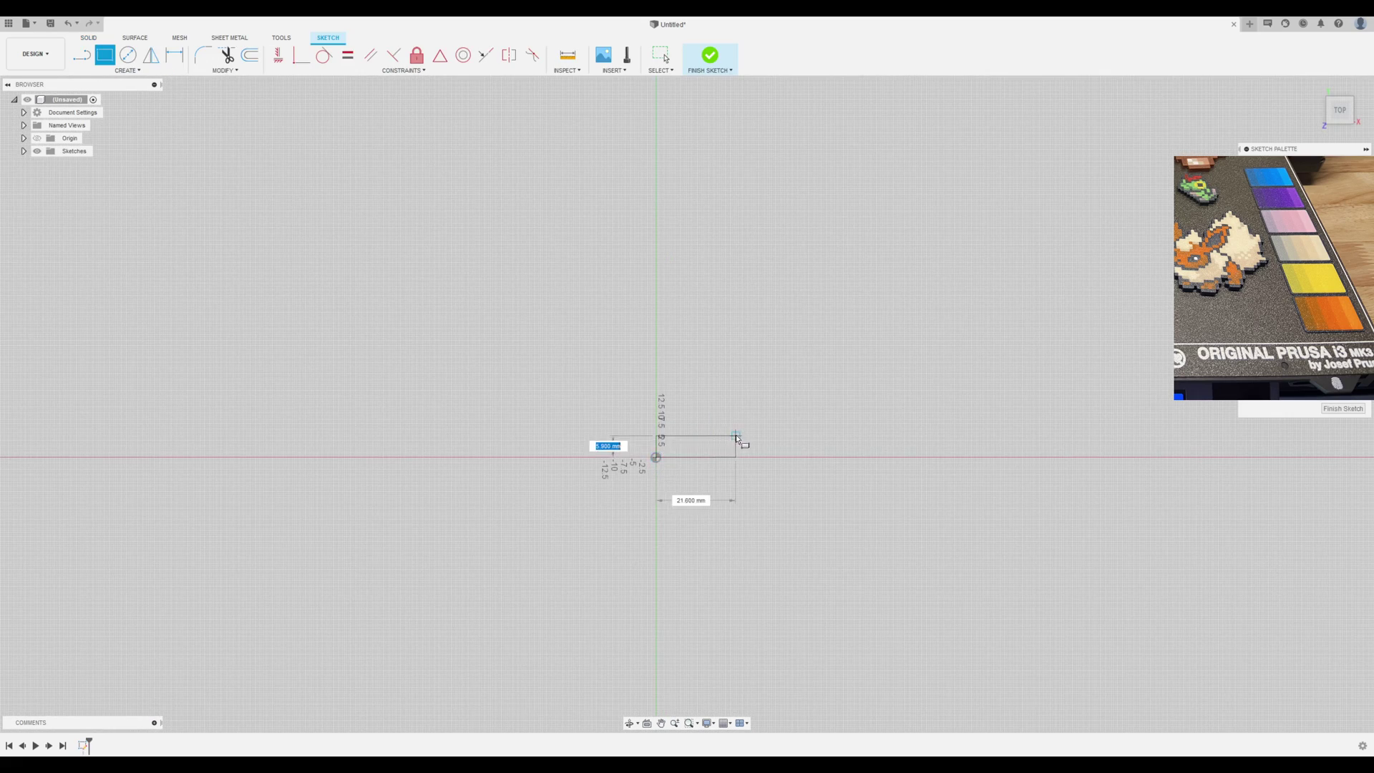
text(6)
key(Tab)
text(20)
key(Return)
Rectangular-pattern the rectangle into 5 strips spaced 6 mm apart.
double_click(730, 446)
key(s)
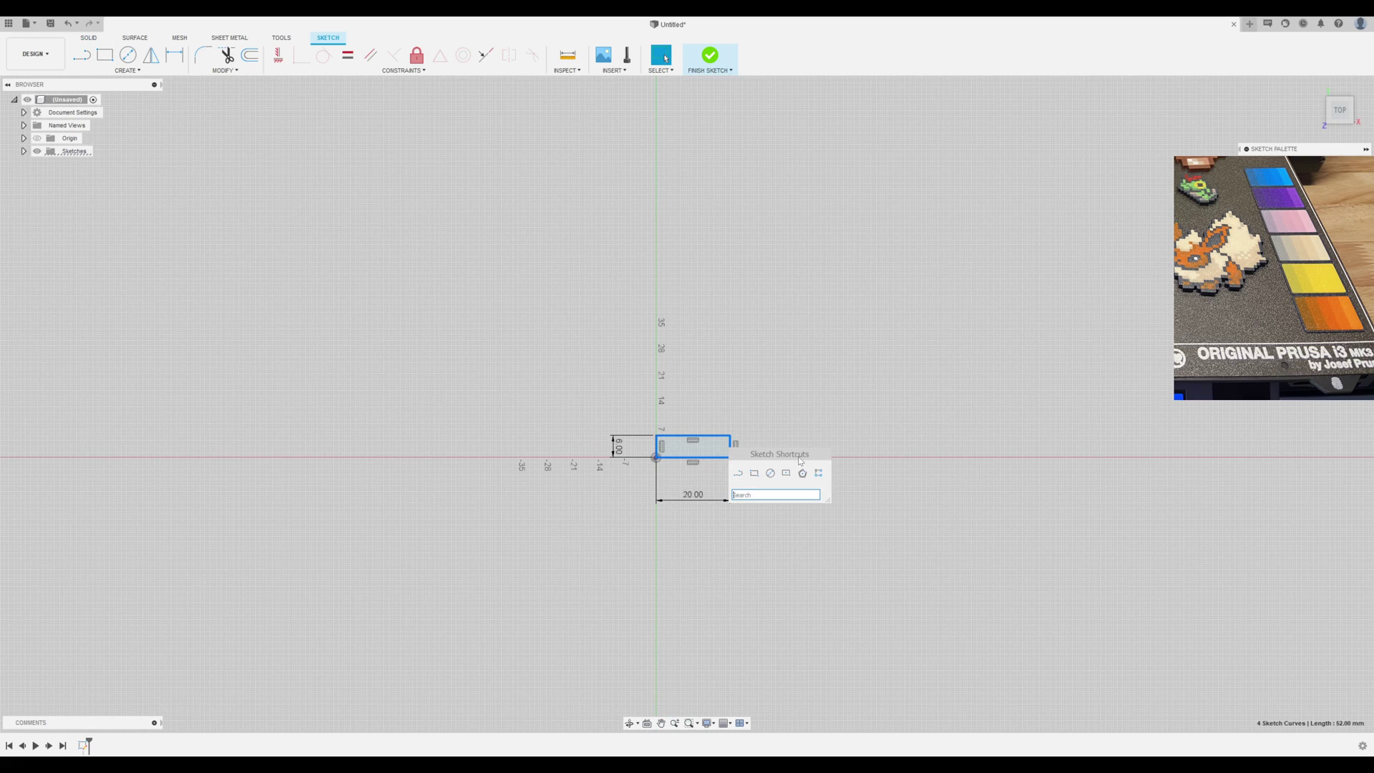
click(819, 474)
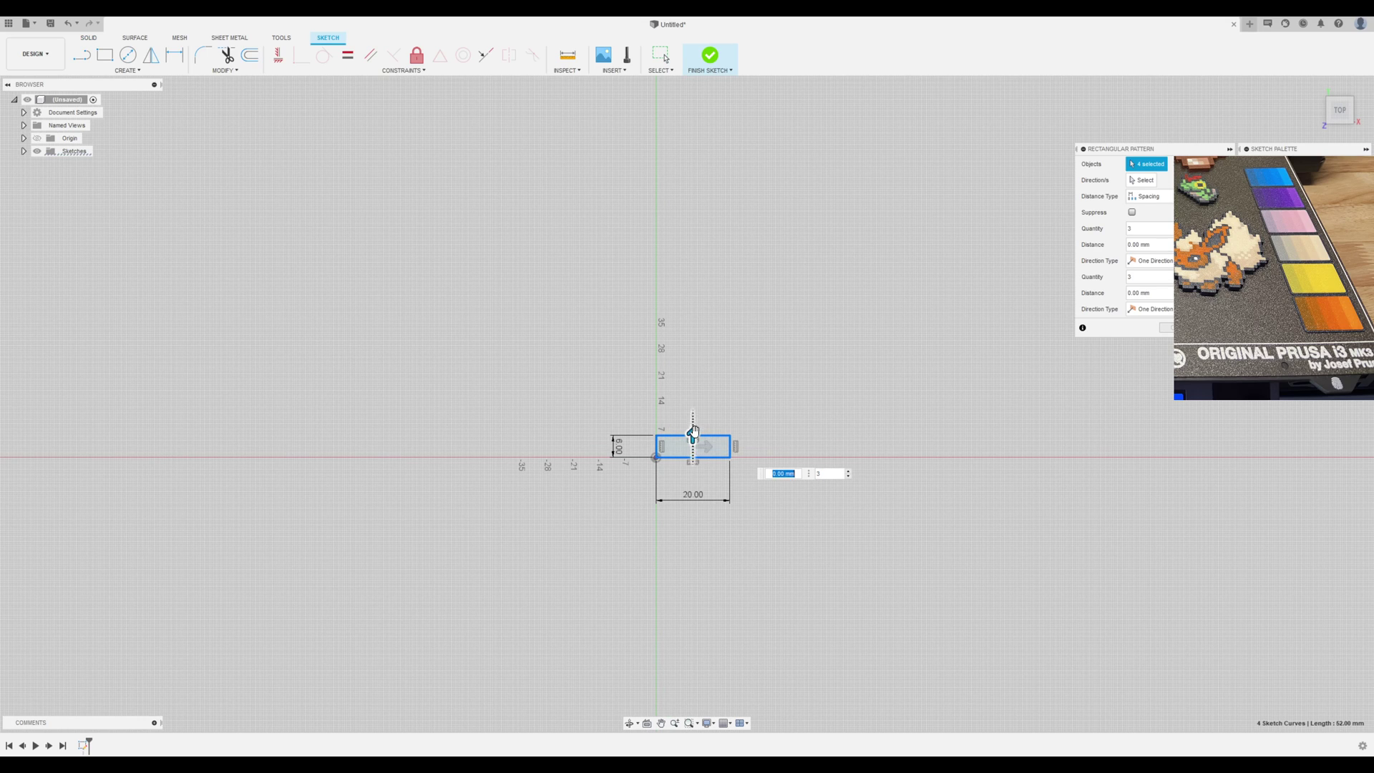
click(785, 475)
text(6)
click(848, 449)
click(848, 449)
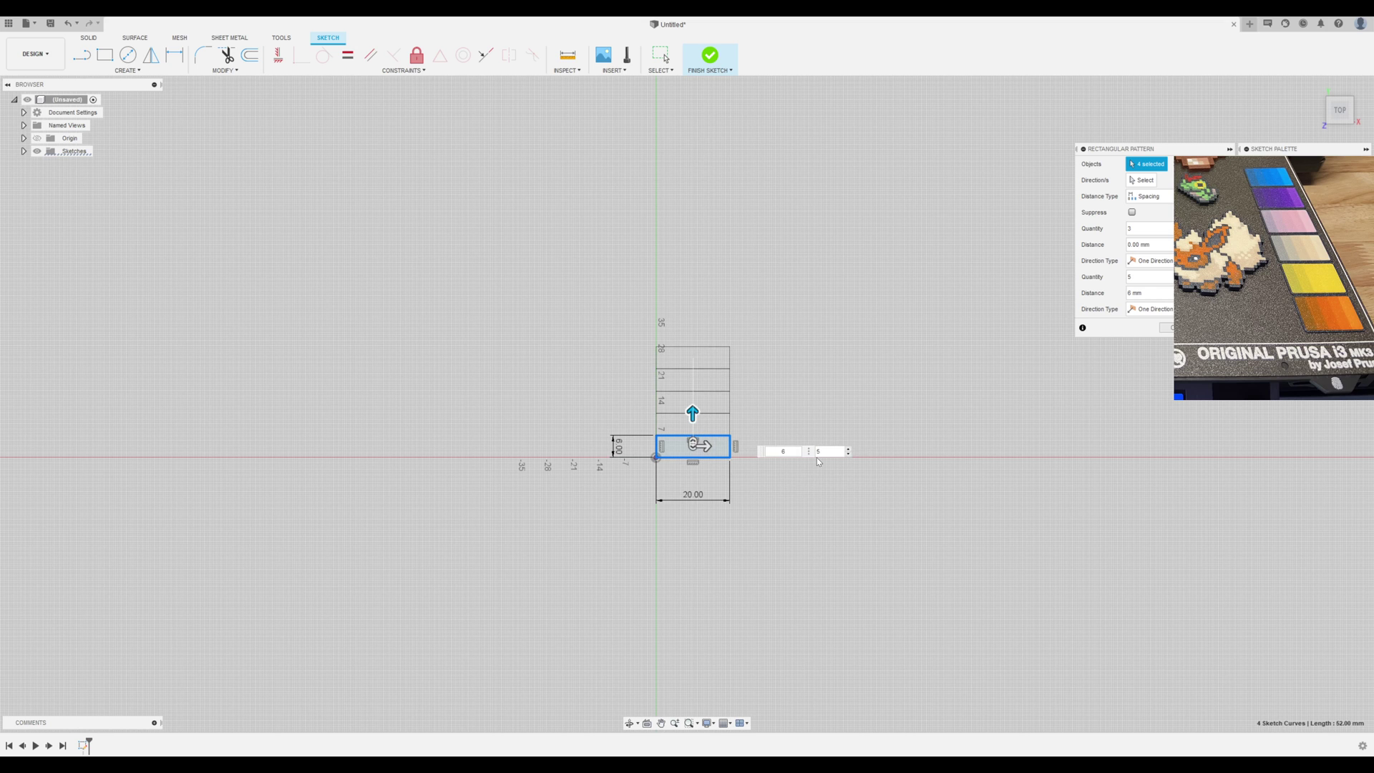
key(Return)
shift+middle_drag(802, 443, 685, 448)
click(696, 449)
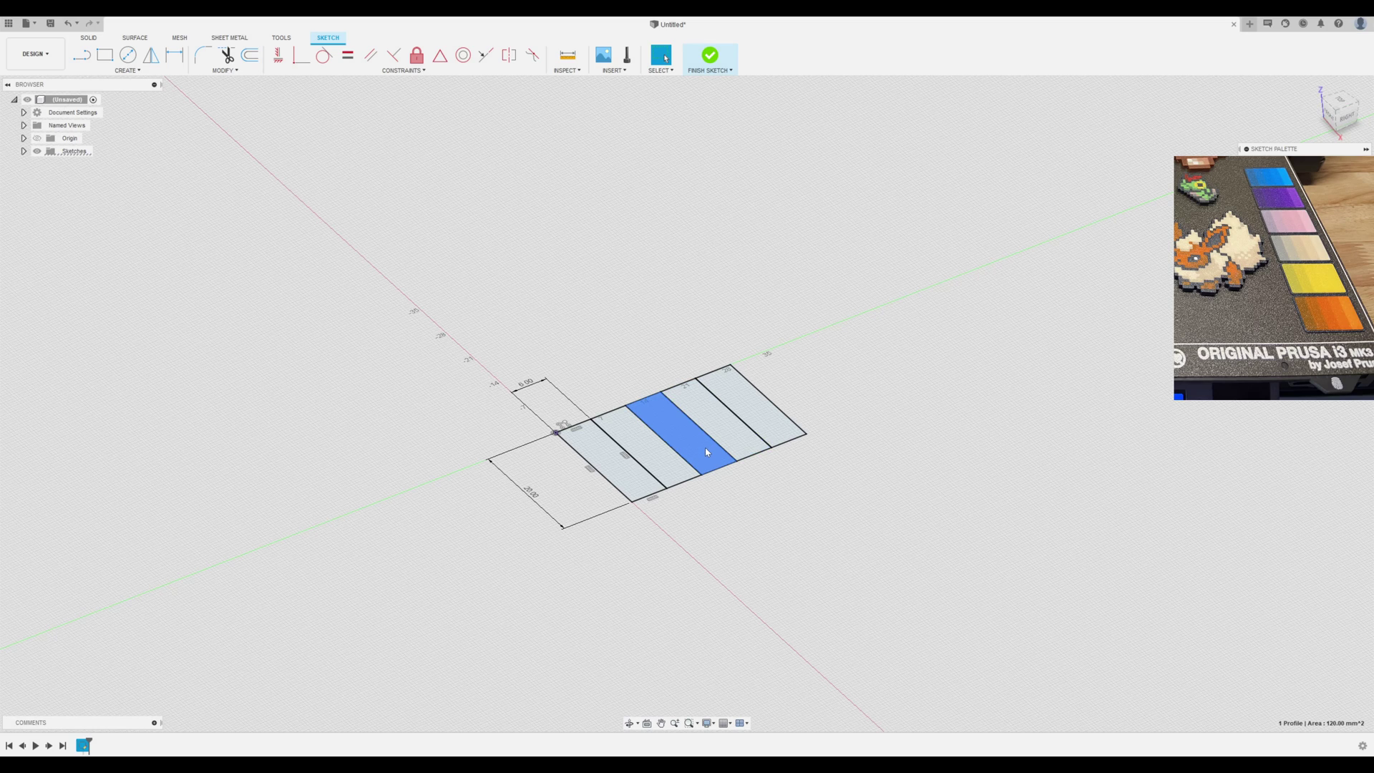
Extrude the middle strip into a thin solid body.
text(e)
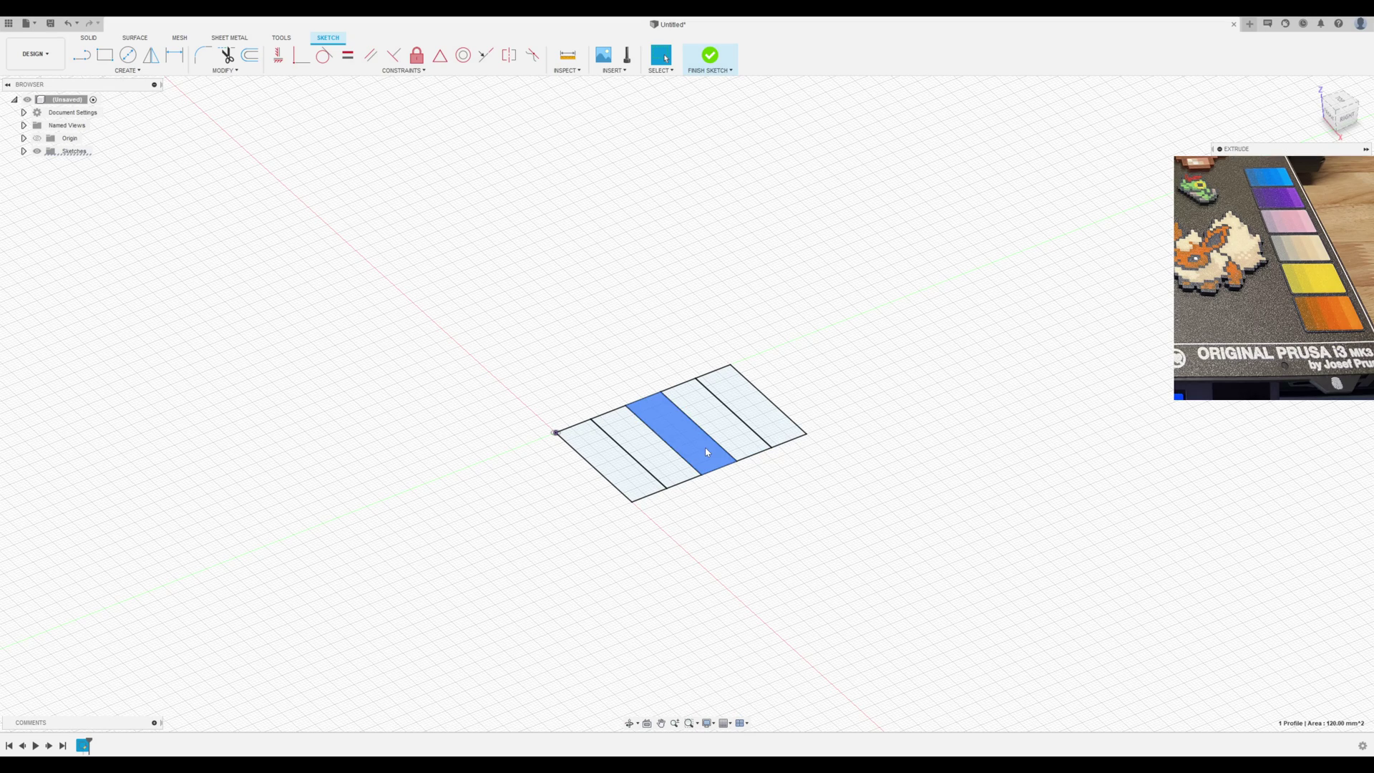
text(6)
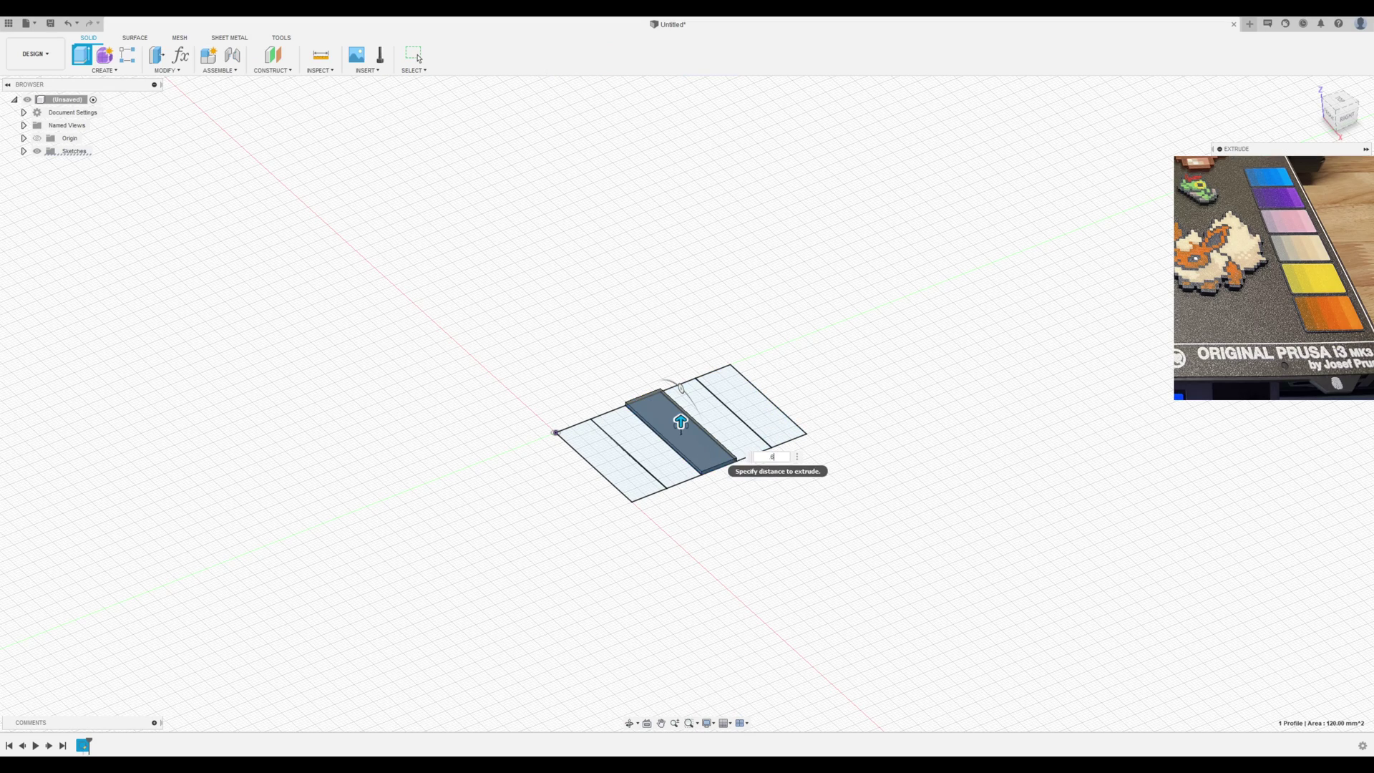
scroll(685, 471, up, 5)
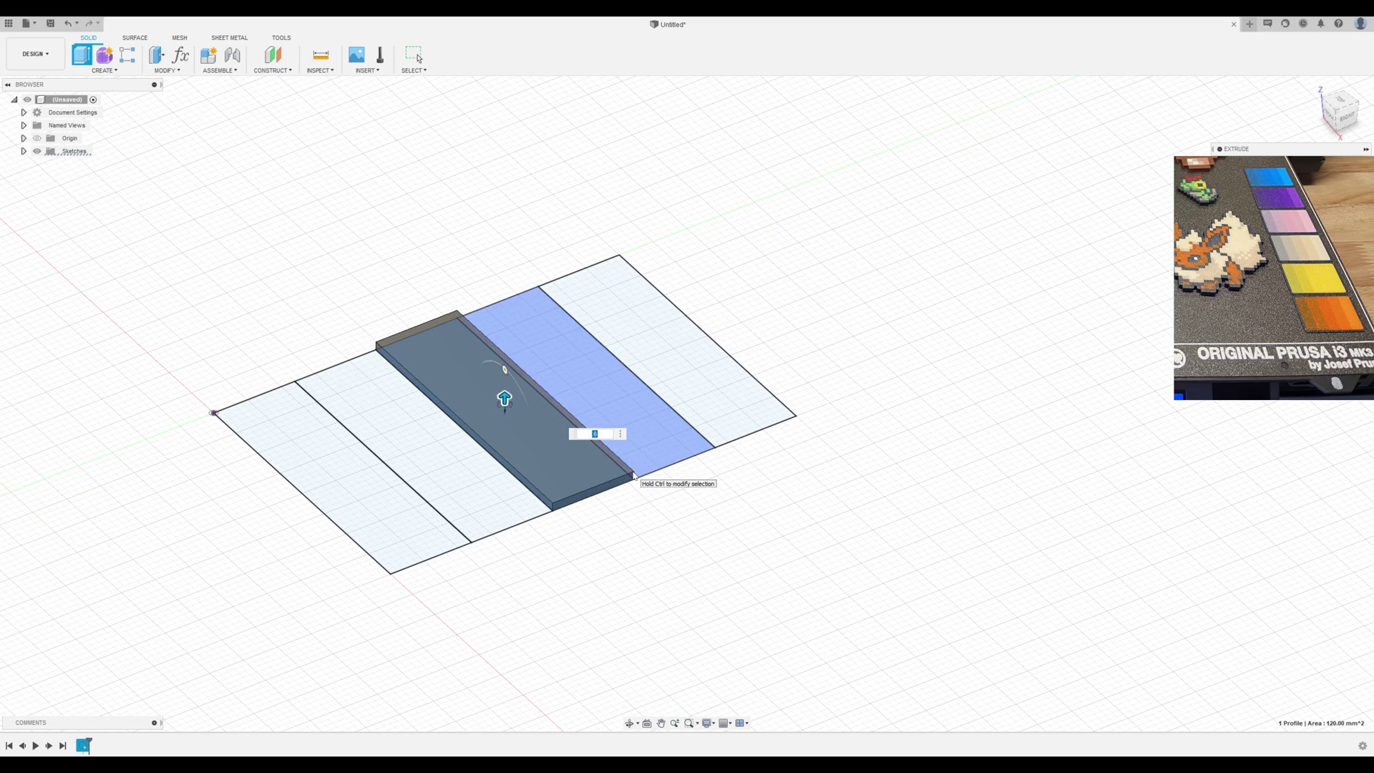
key(Return)
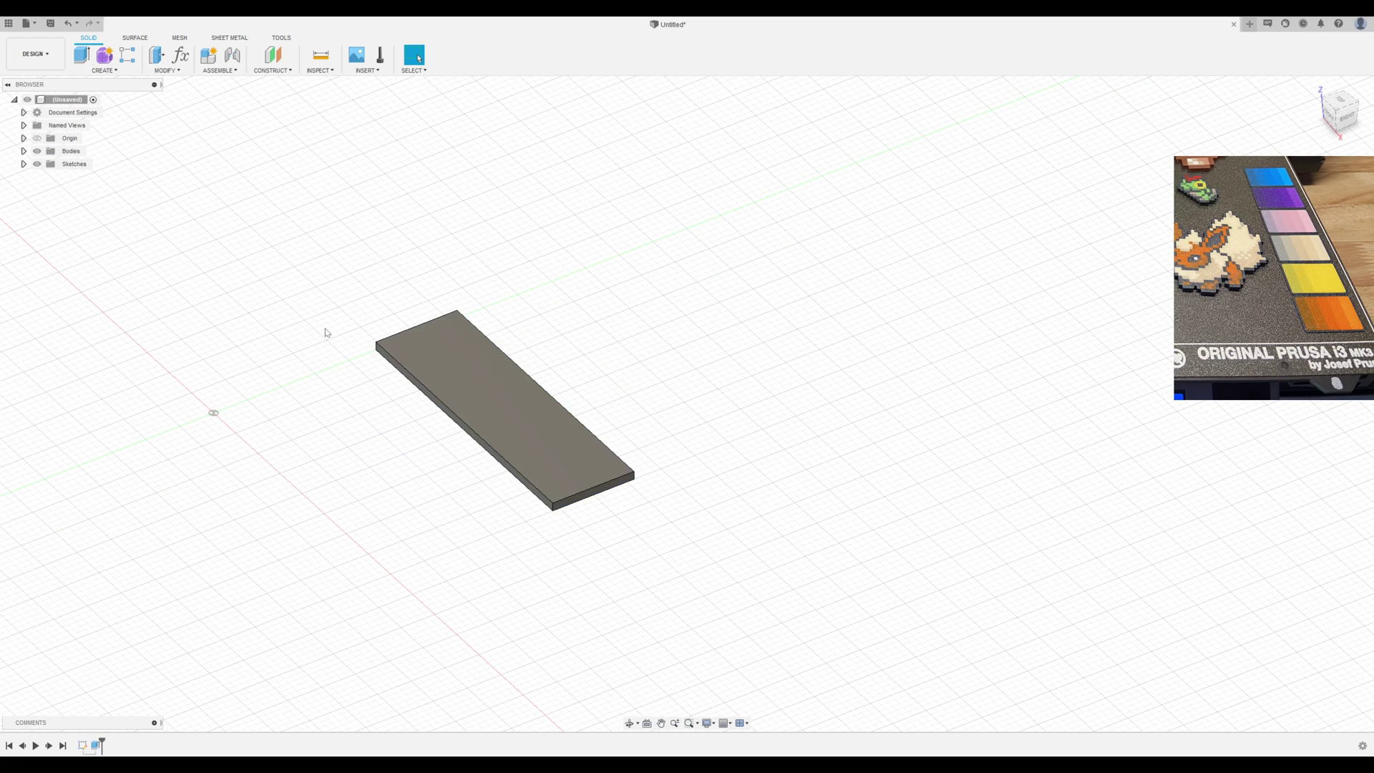
Expand Bodies and Sketches in the browser and make Sketch1 visible again.
click(23, 151)
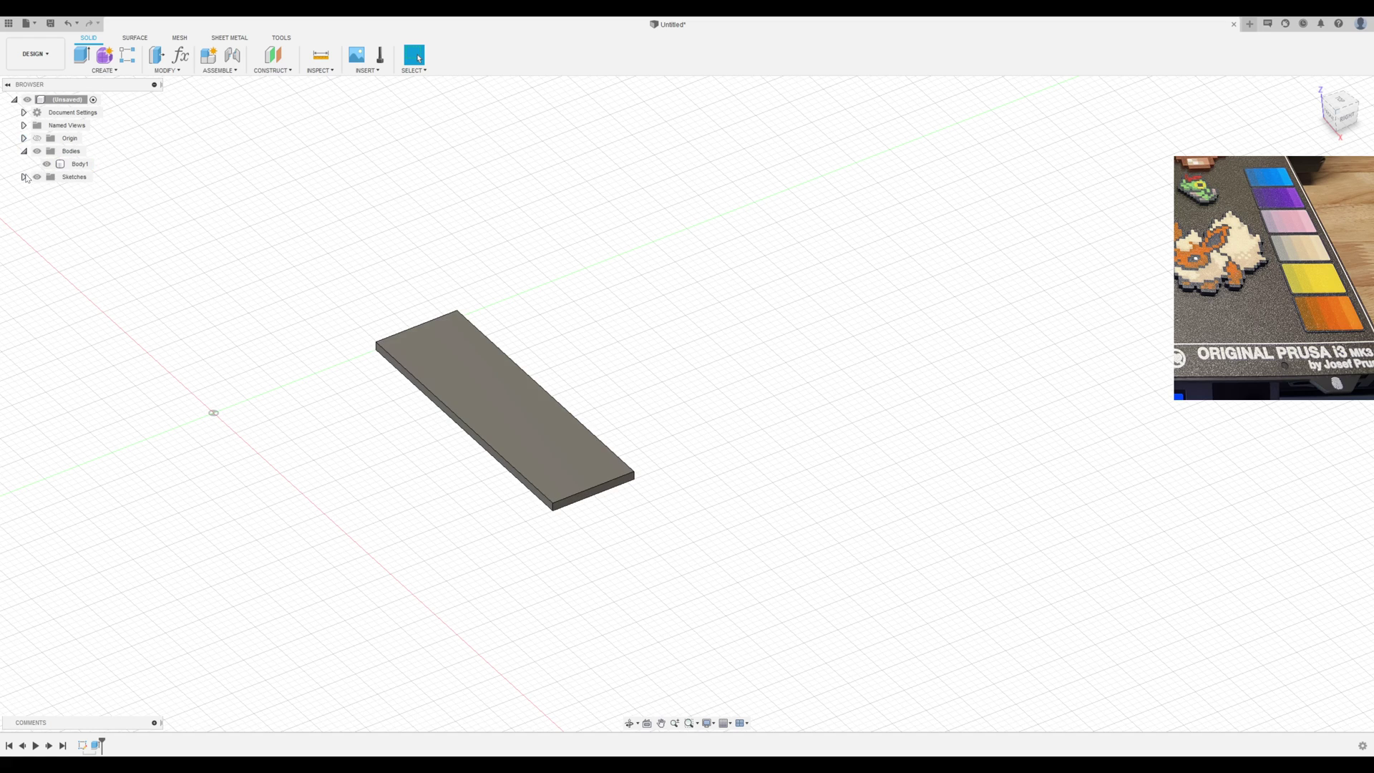
click(24, 176)
click(47, 190)
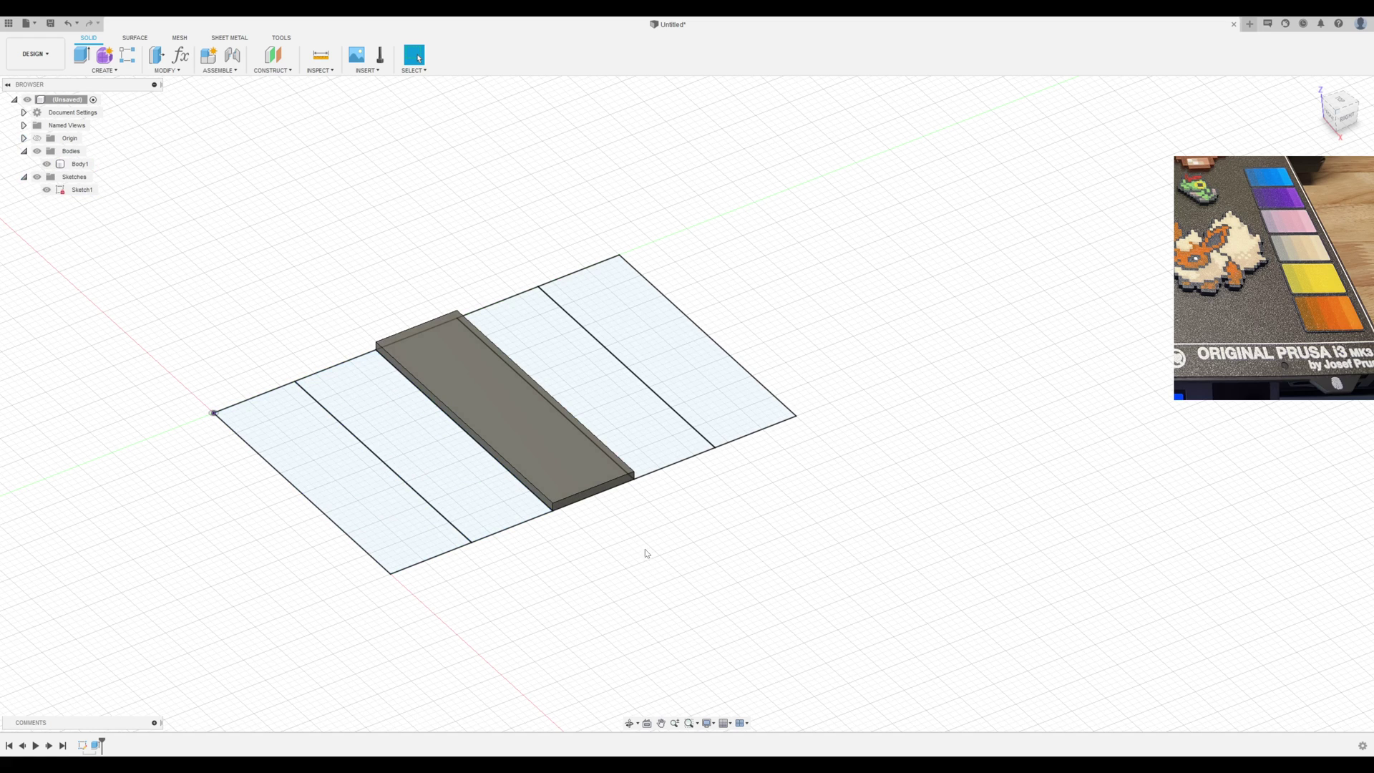
click(497, 518)
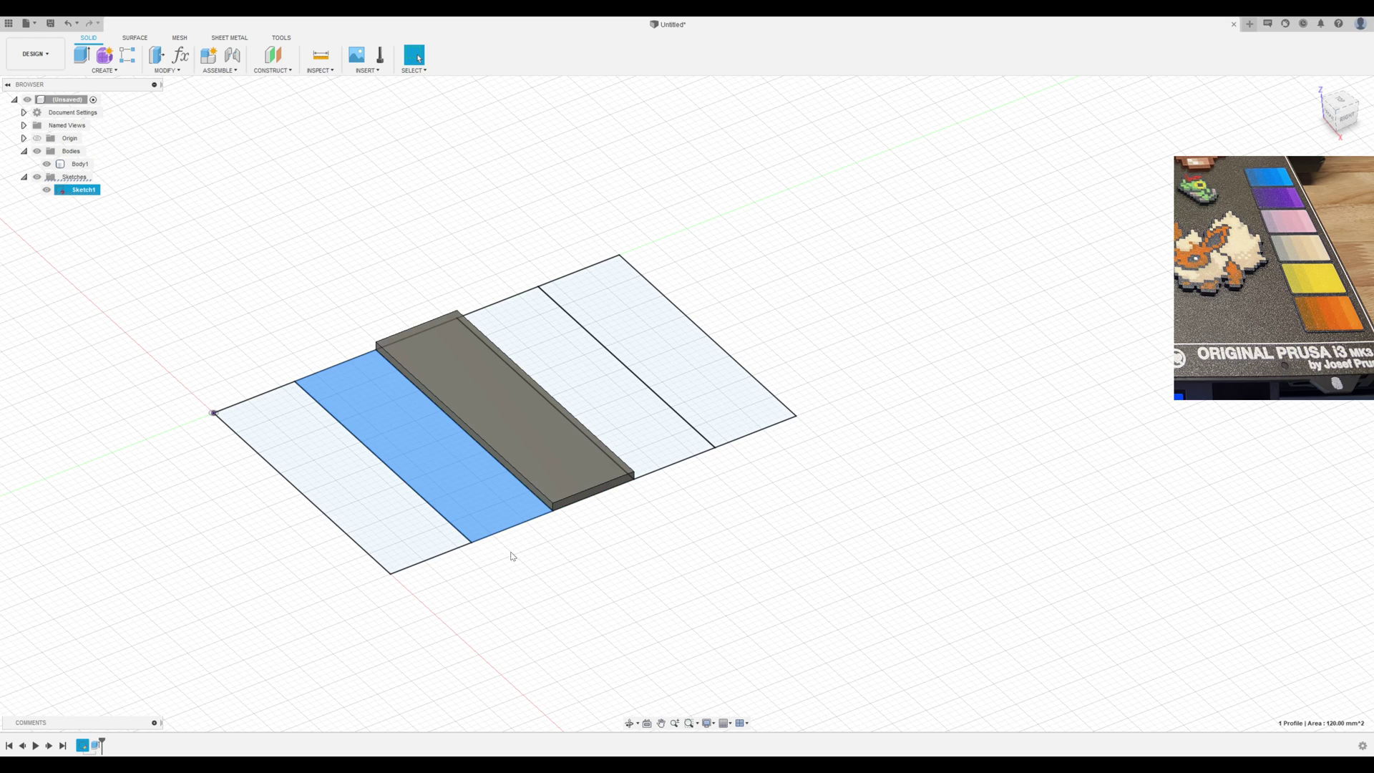
middle_drag(581, 565, 707, 582)
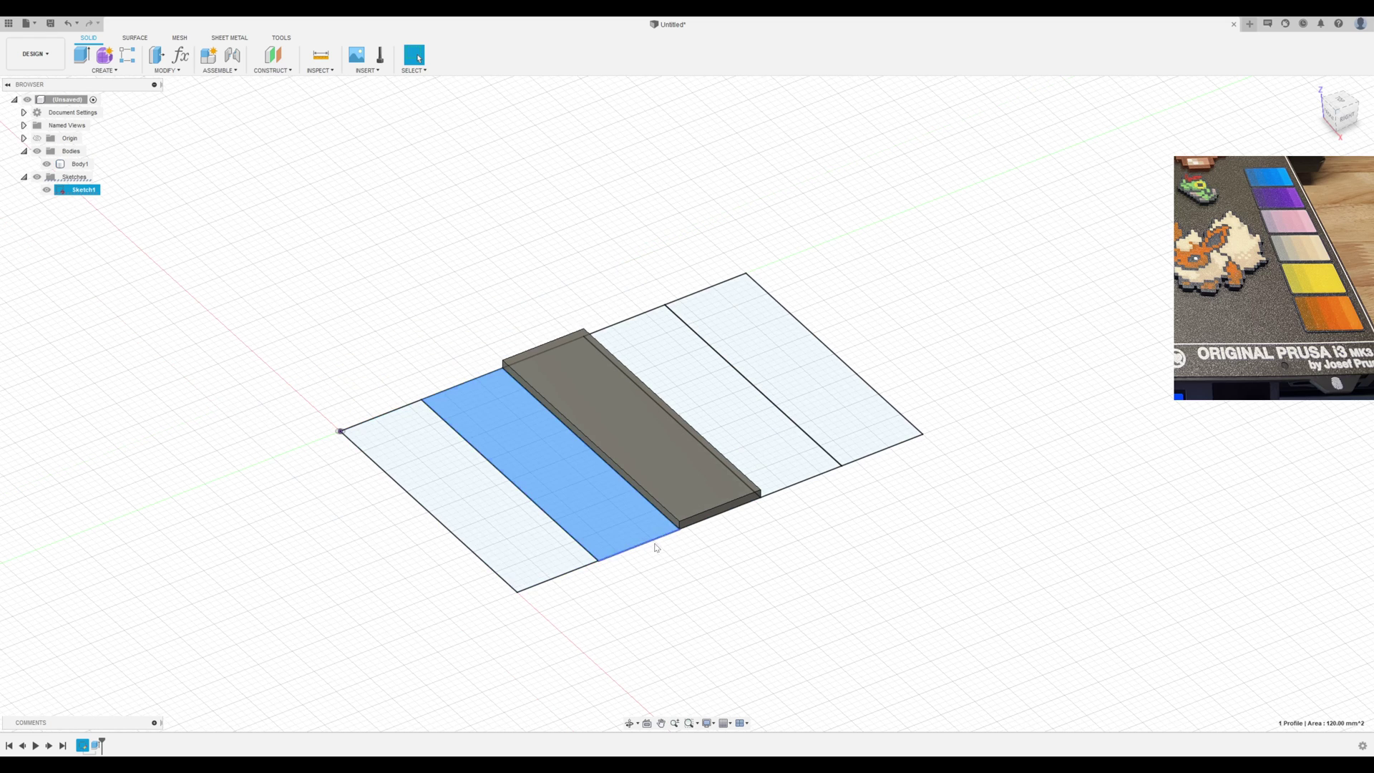
Convert Body1 into its own component named Color.
click(80, 165)
right_click(84, 168)
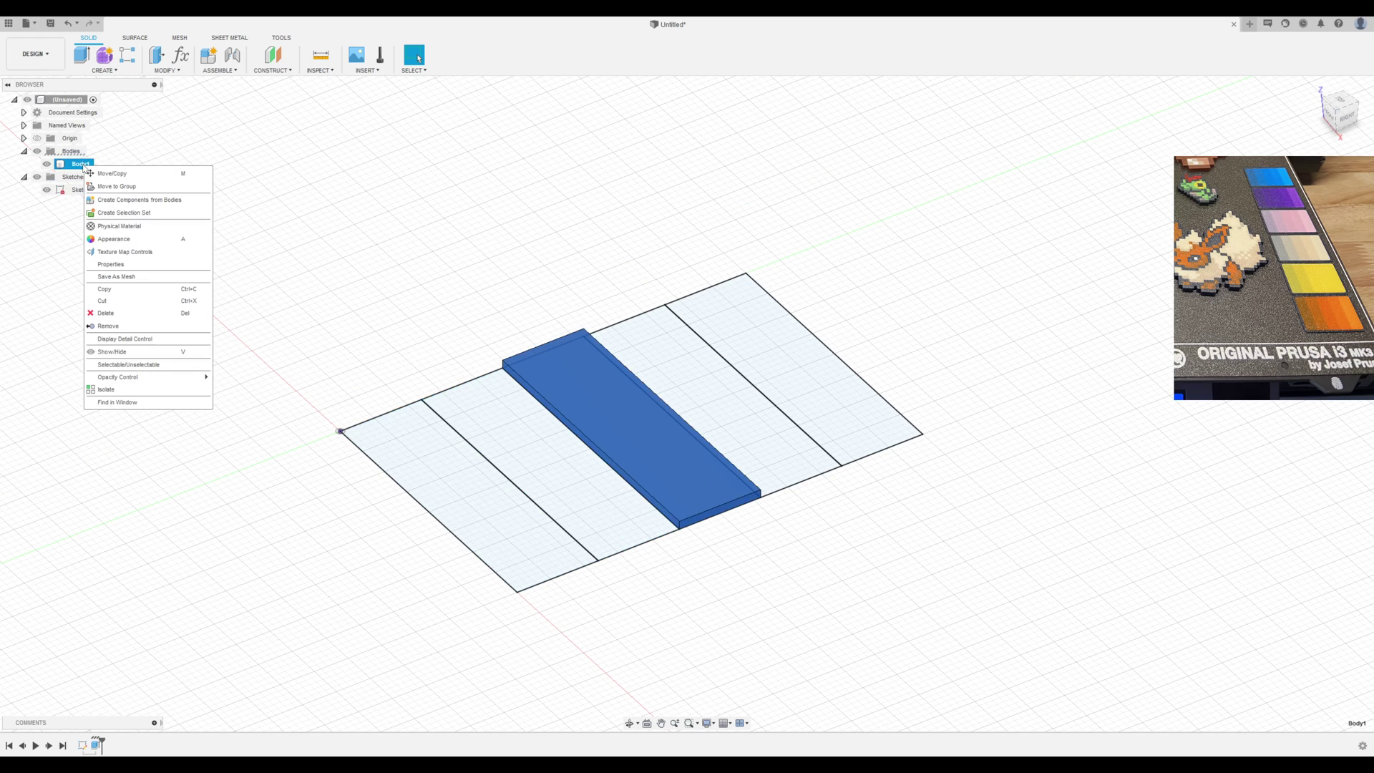
click(148, 201)
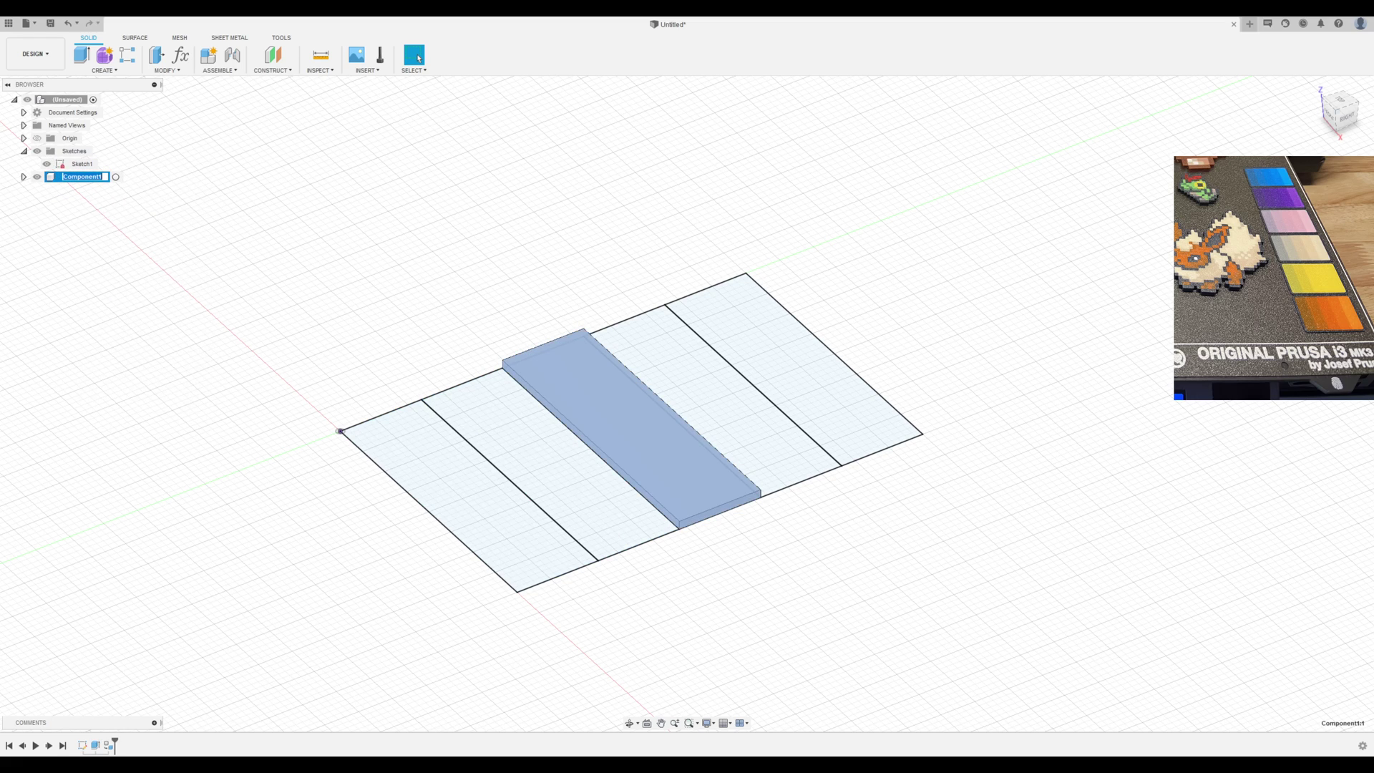
text(Color)
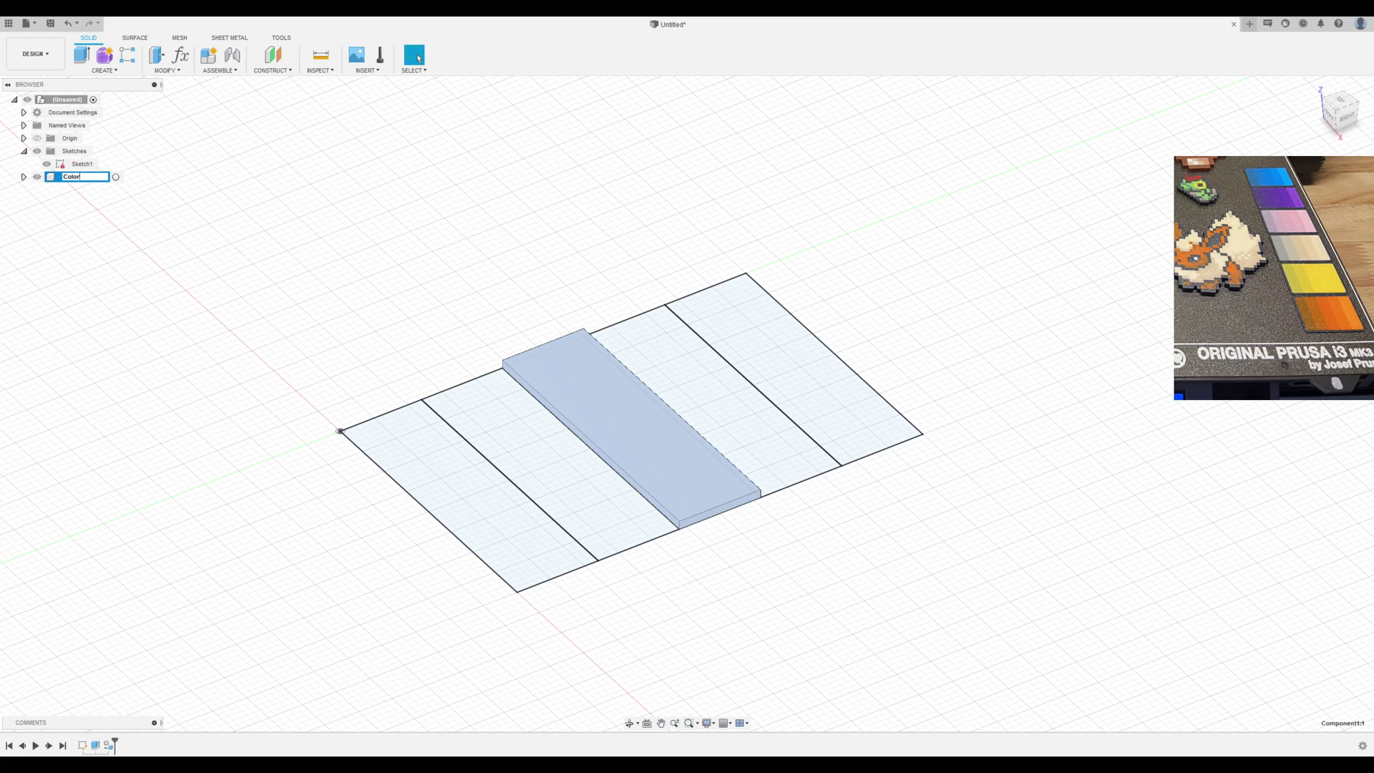
key(Return)
Apply the Digital Blue appearance to the Color strip.
click(179, 270)
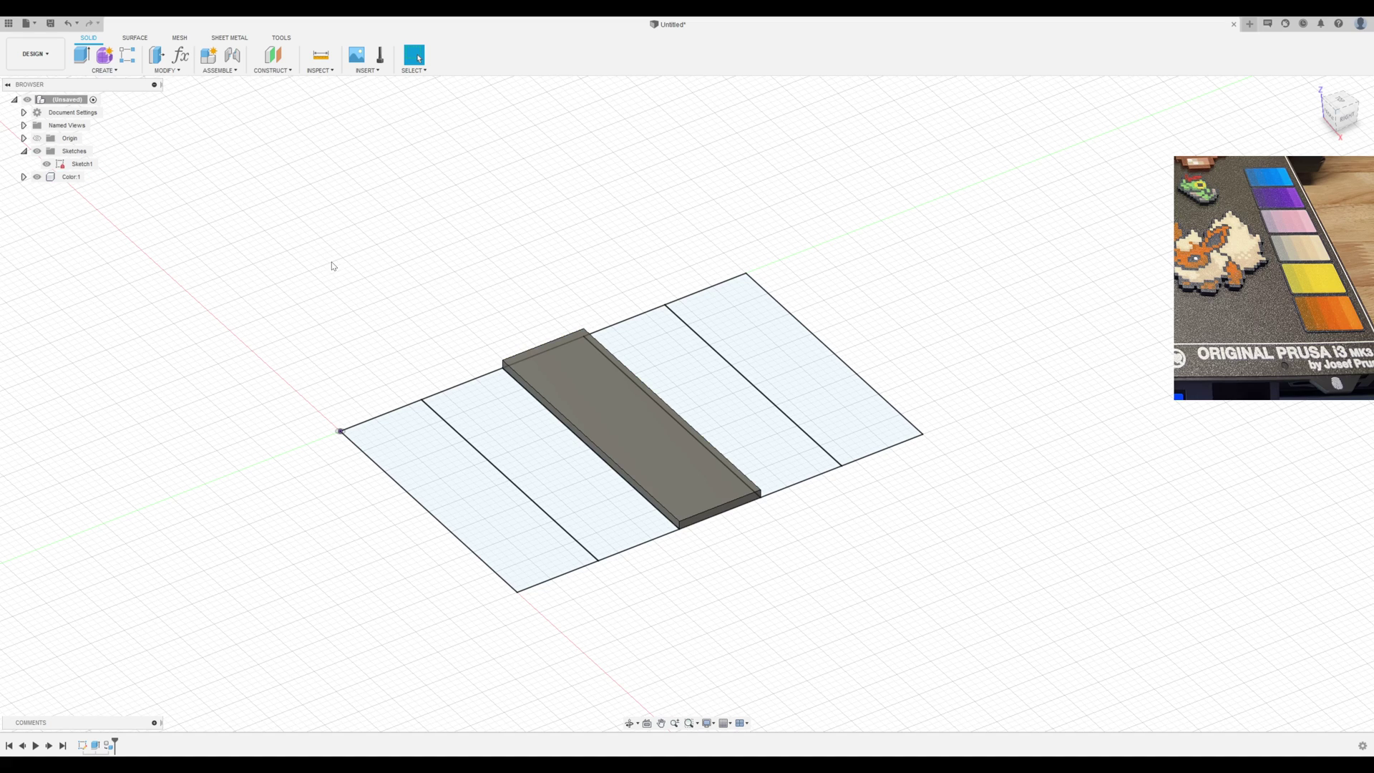
key(a)
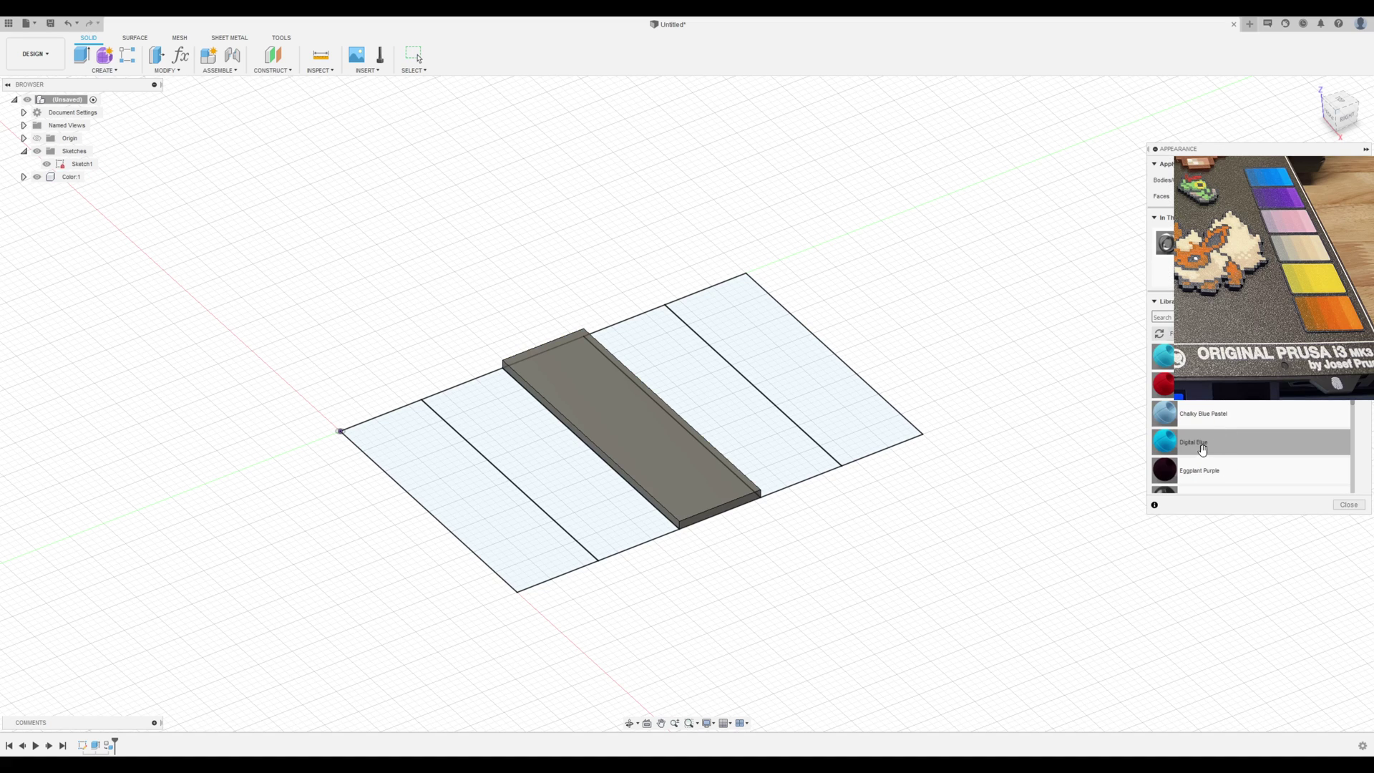
drag(1202, 445, 66, 181)
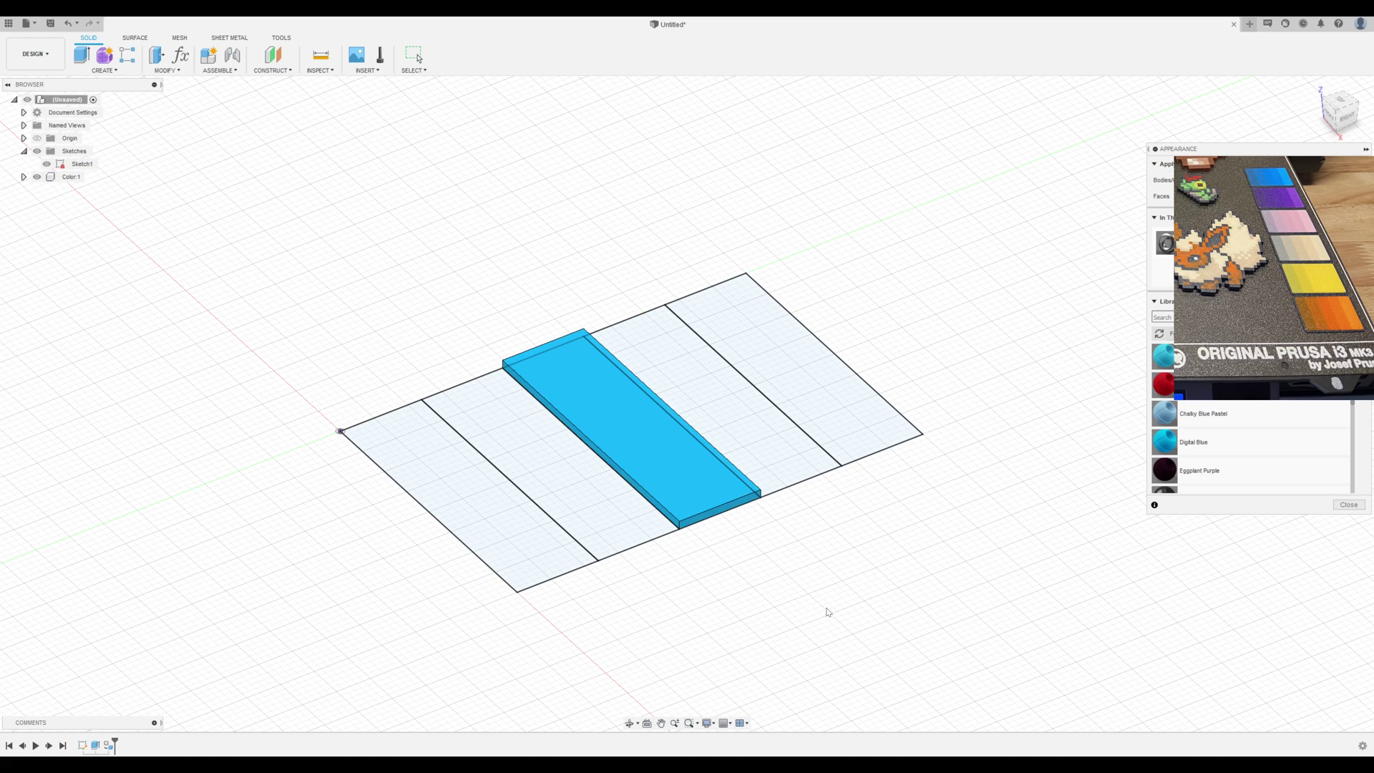
key(Escape)
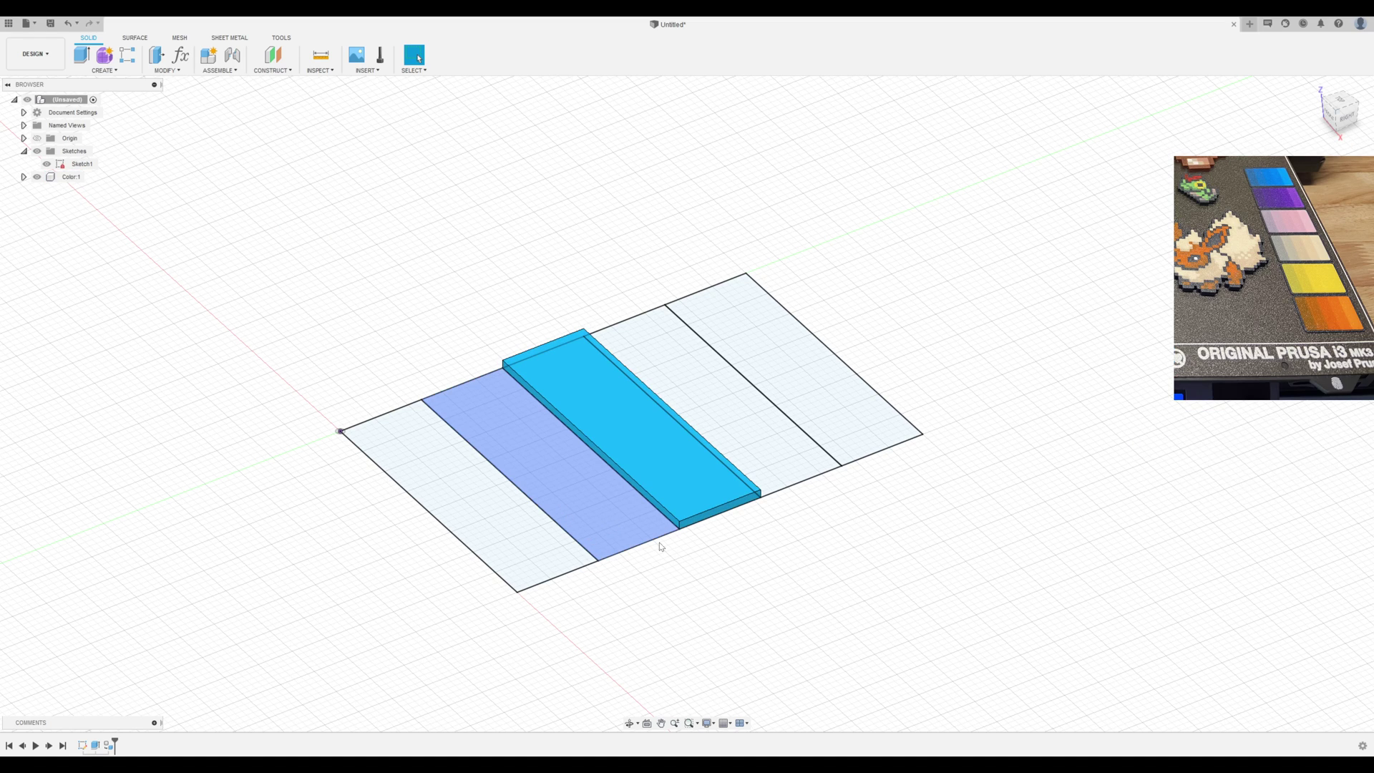
Extrude the neighbouring strip 0.20 mm as a new component named Black.
click(590, 506)
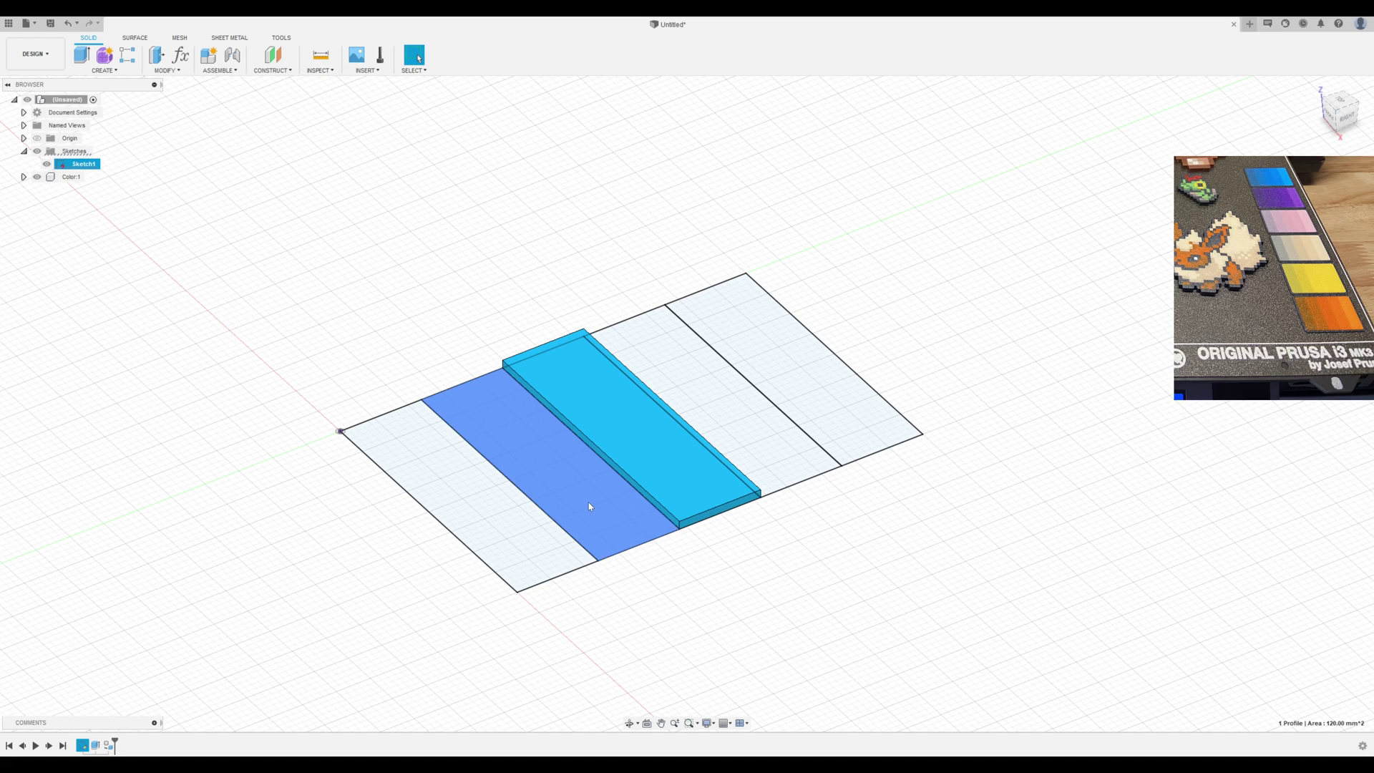
key(e)
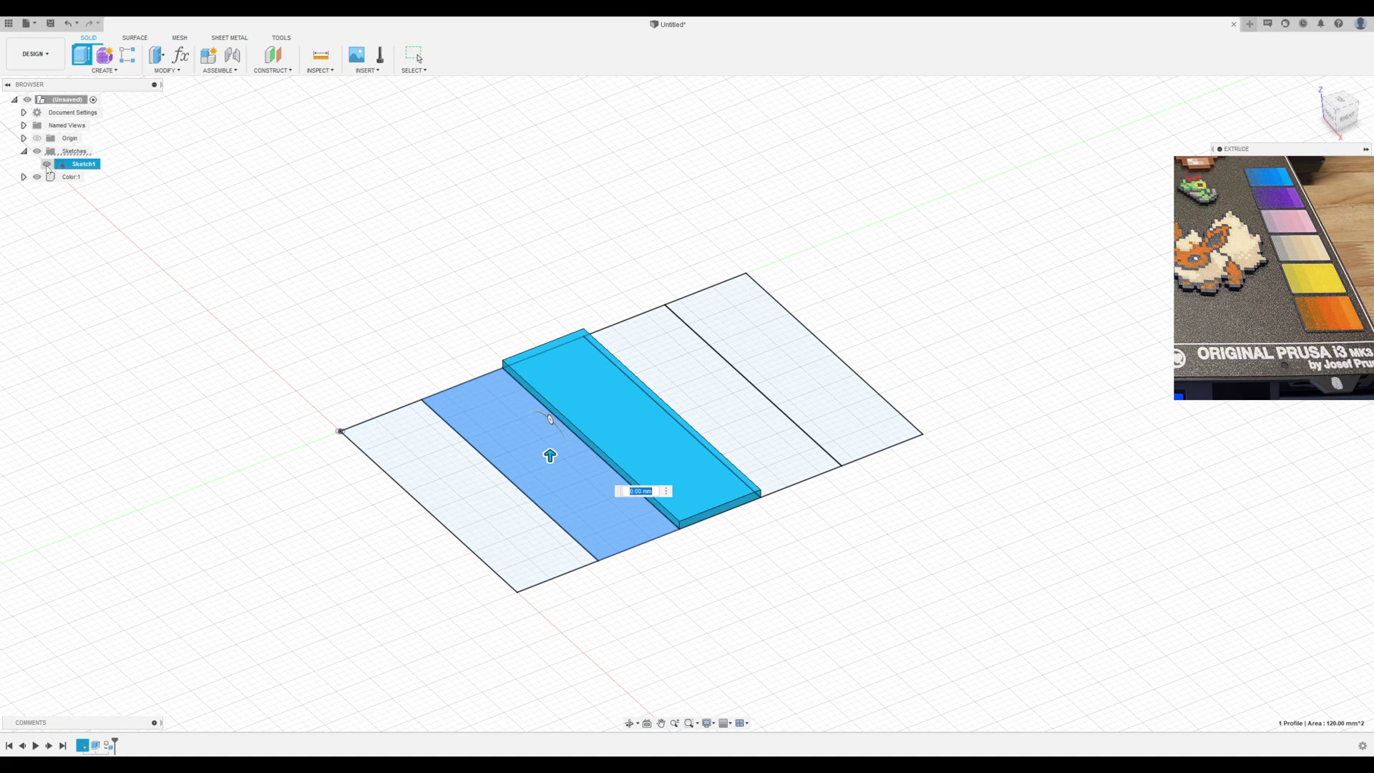
text(2)
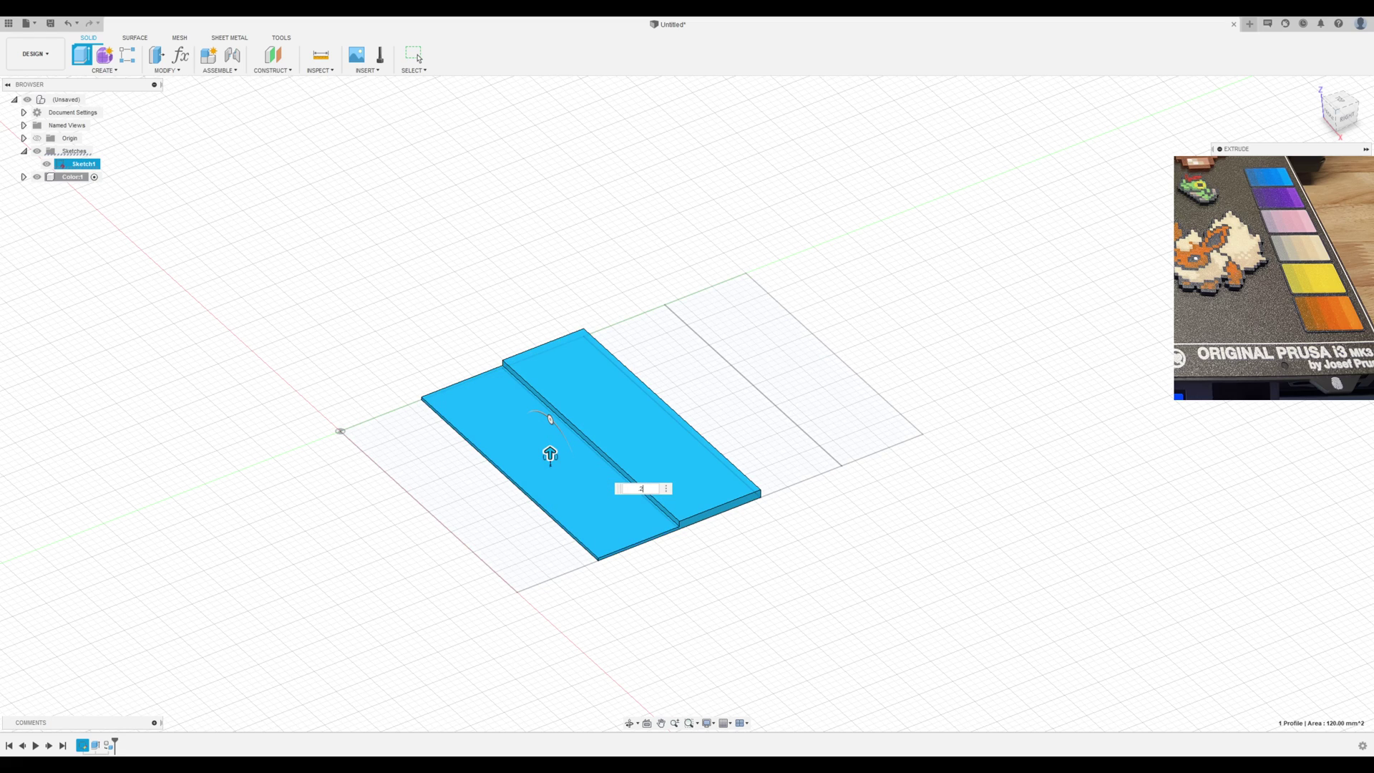
key(Tab)
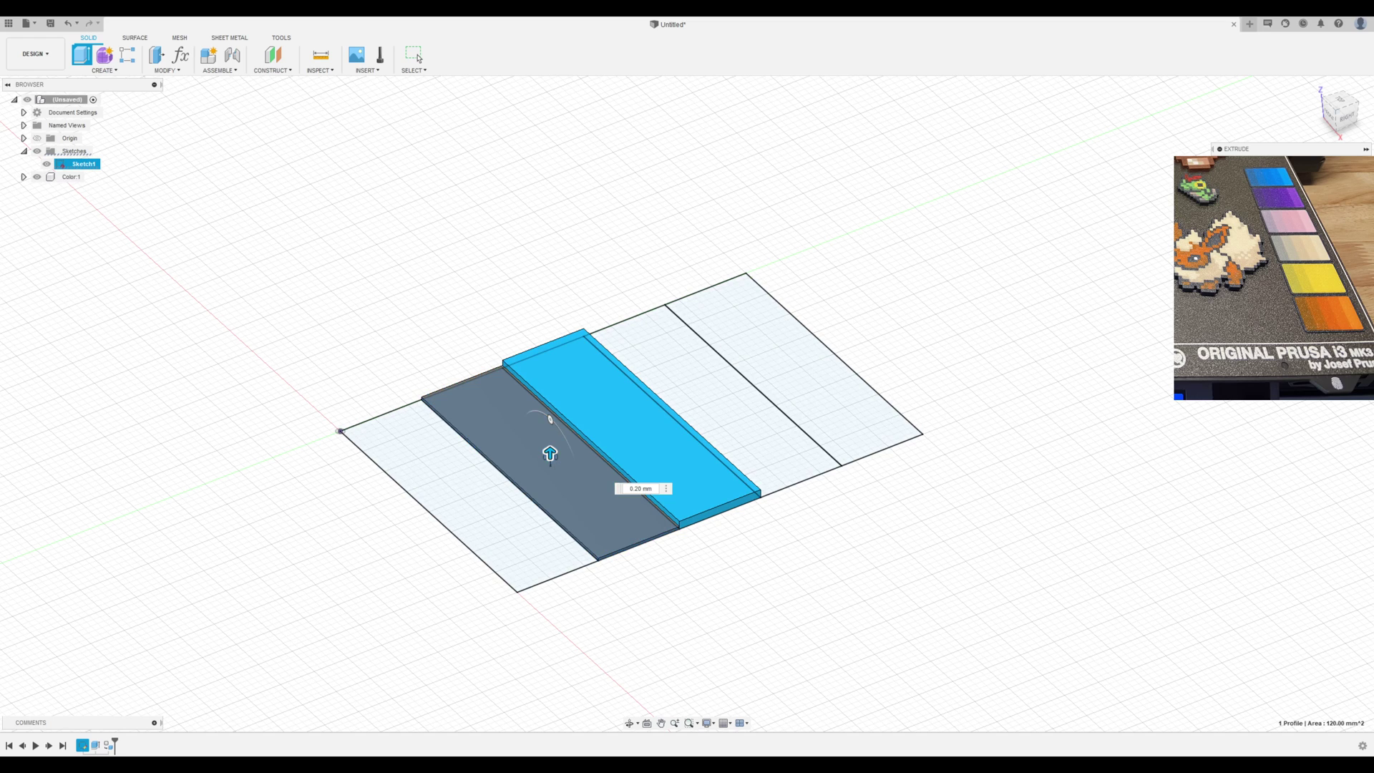
key(Return)
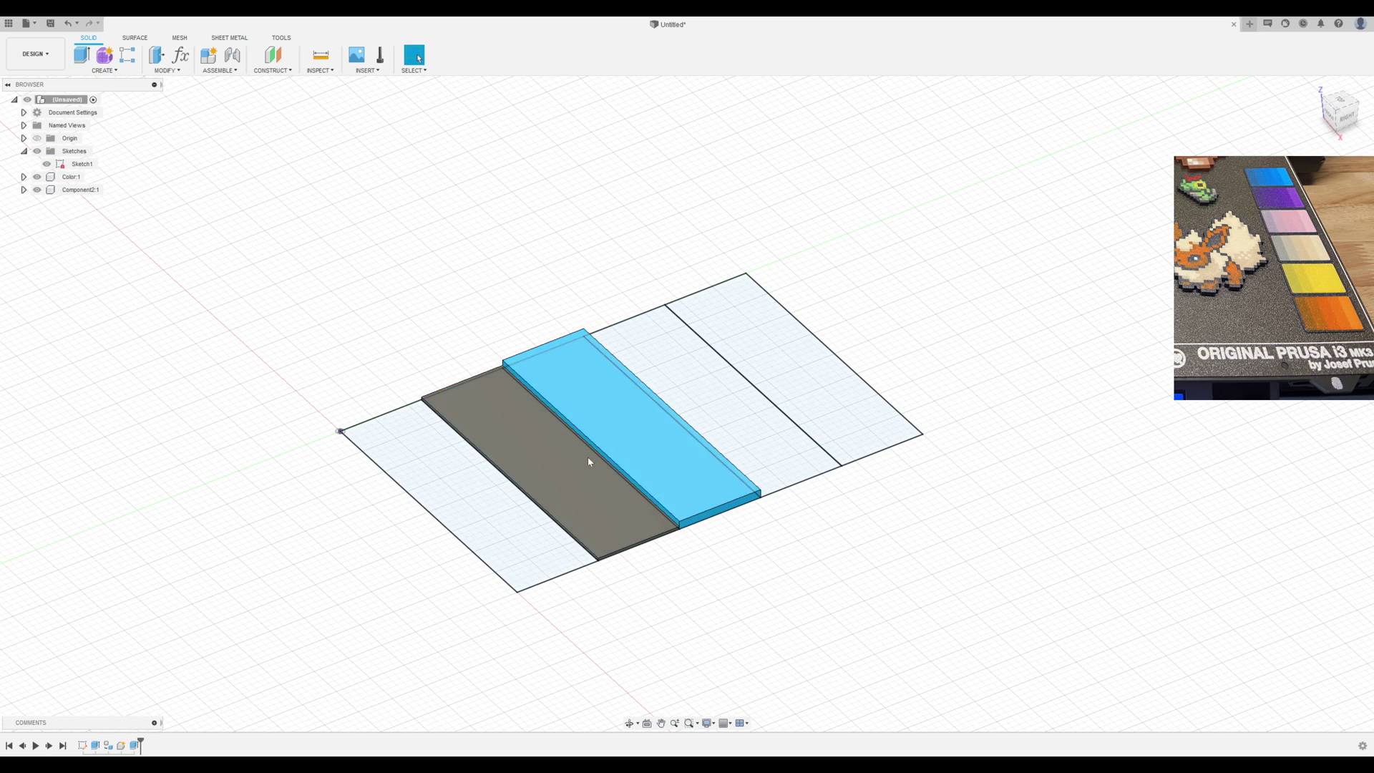
double_click(79, 190)
text(Black)
key(Return)
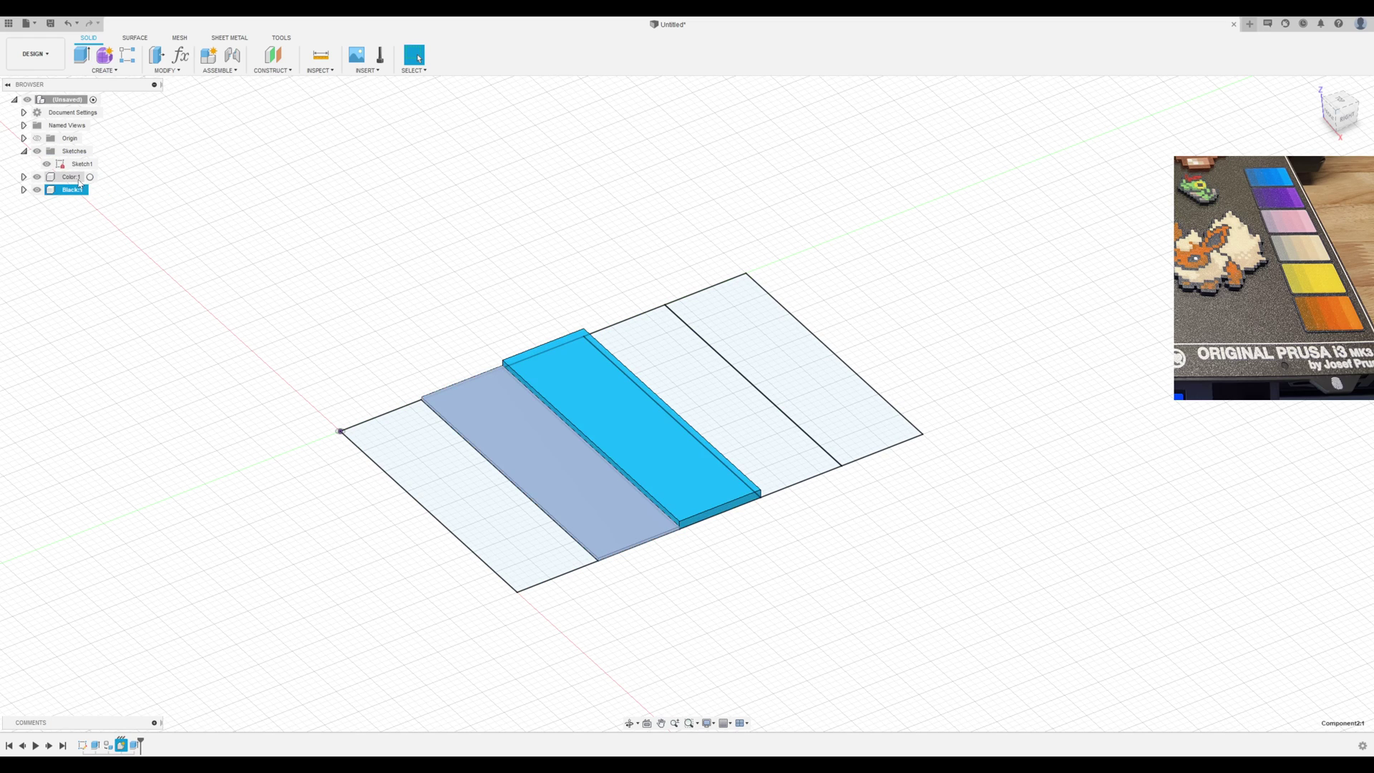
Give the Black component a dark grey appearance.
key(a)
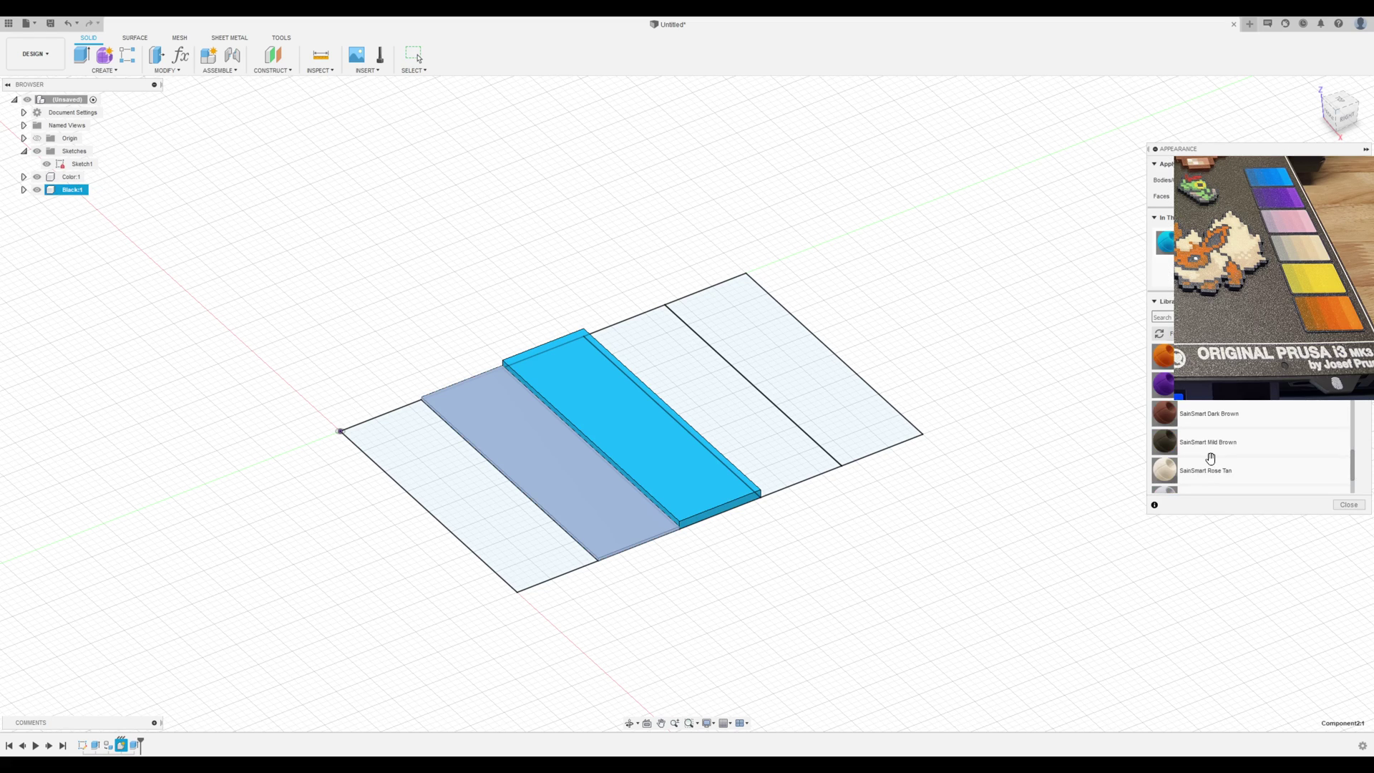
scroll(1210, 458, up, 10)
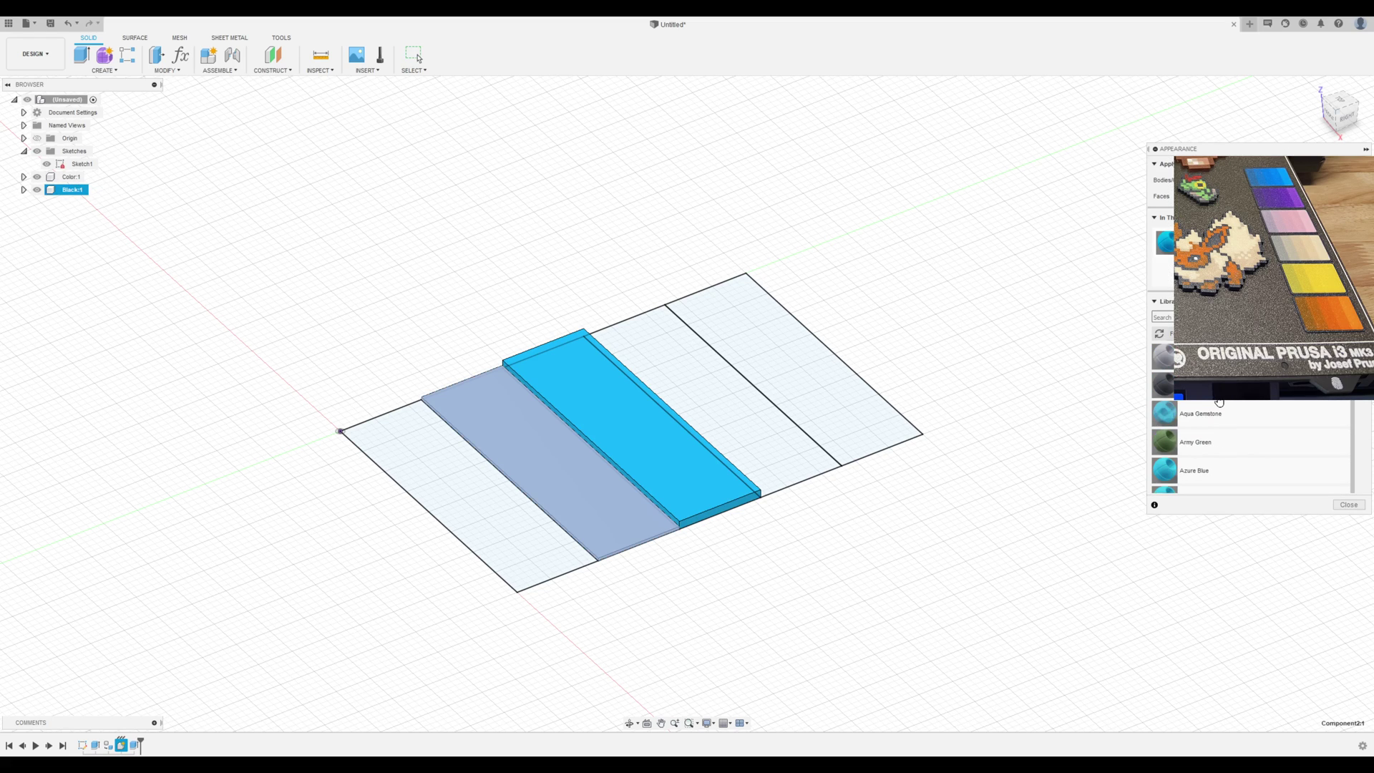
drag(1219, 402, 75, 192)
Extrude the leftmost strip into the Black component so it turns dark grey.
click(1355, 503)
click(518, 548)
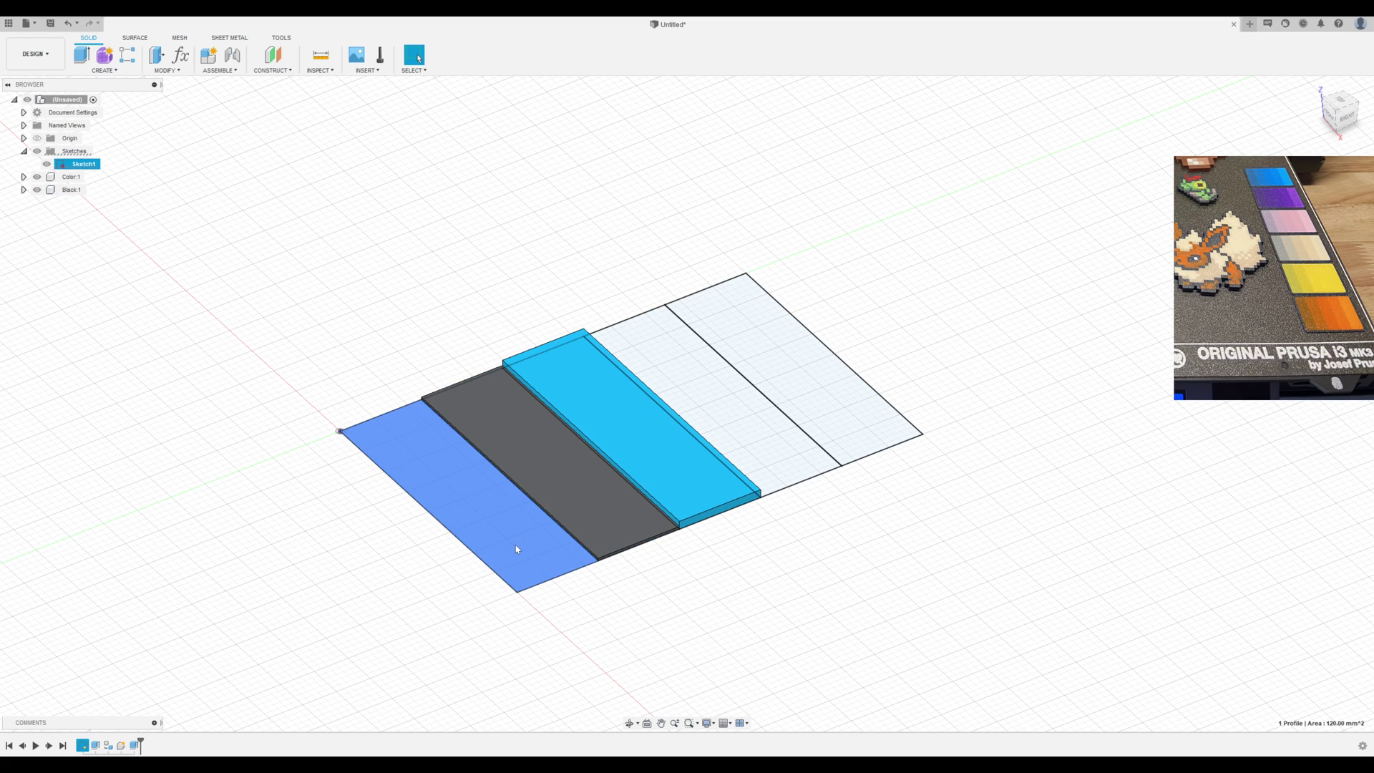
text(e)
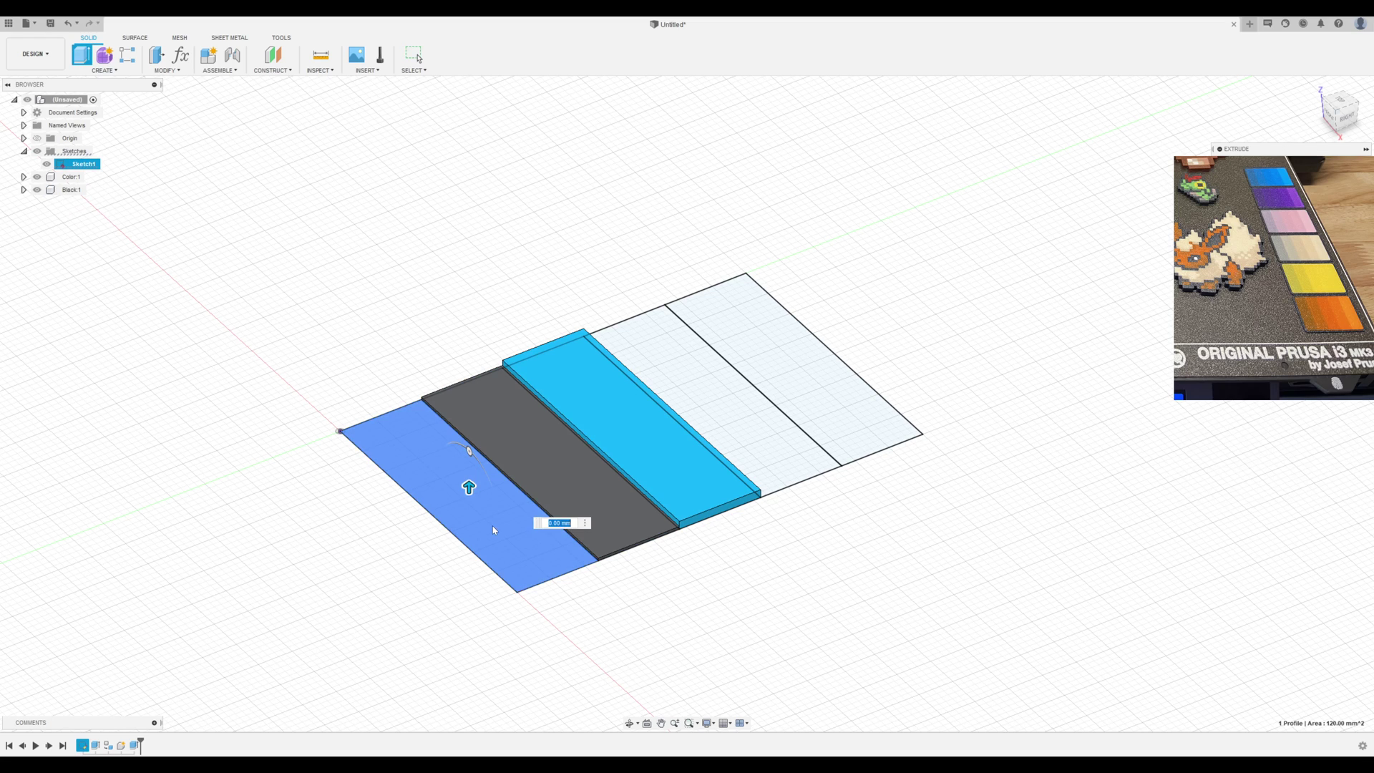
text(4)
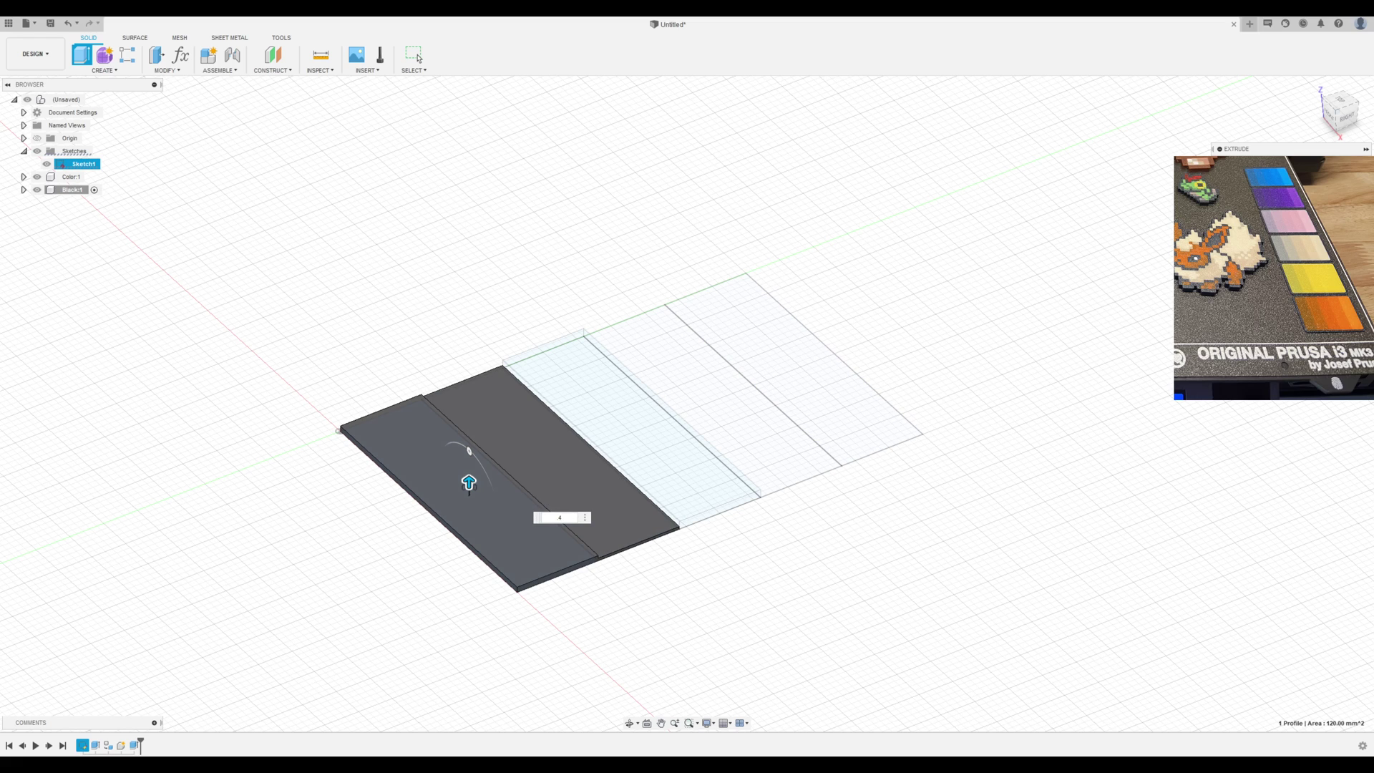
key(Return)
Extrude the fourth strip as a new component named White.
shift+middle_drag(733, 598, 721, 547)
click(743, 480)
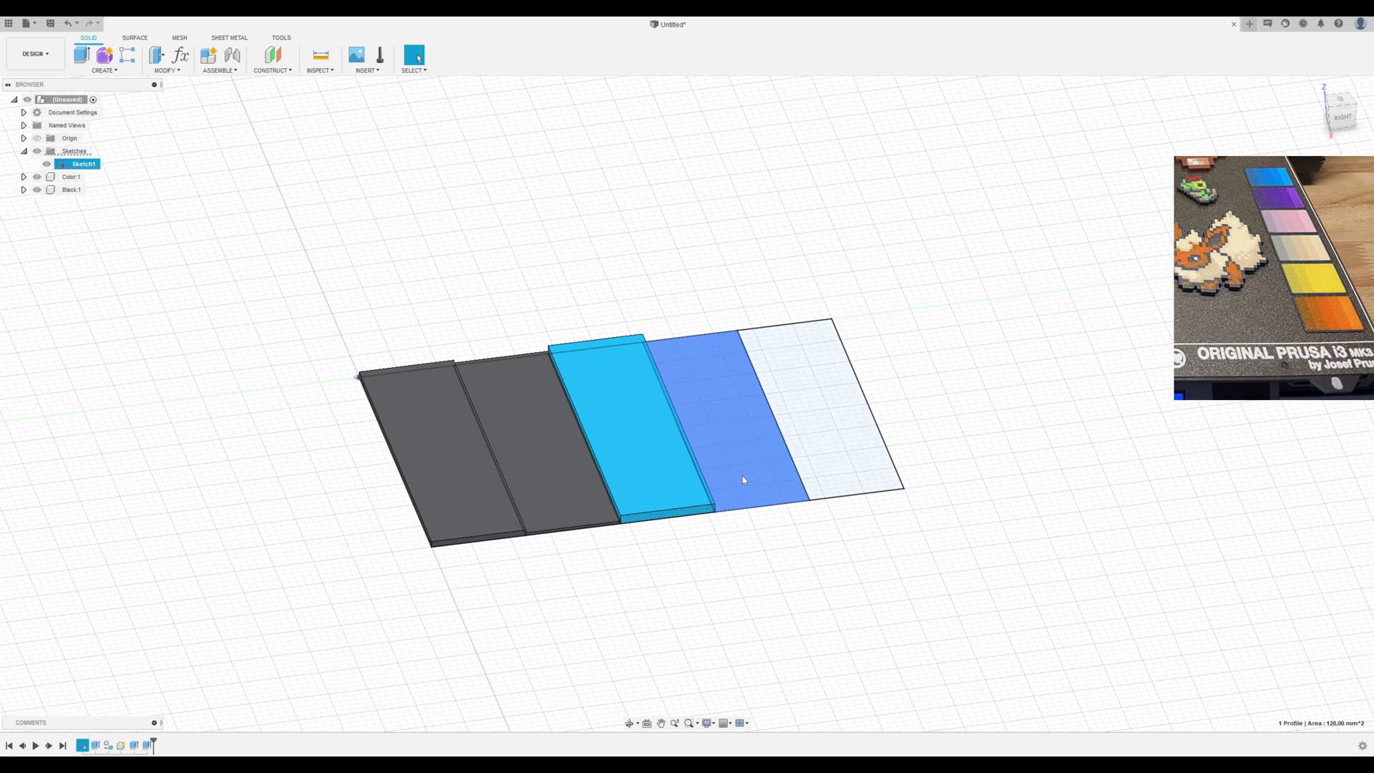
key(e)
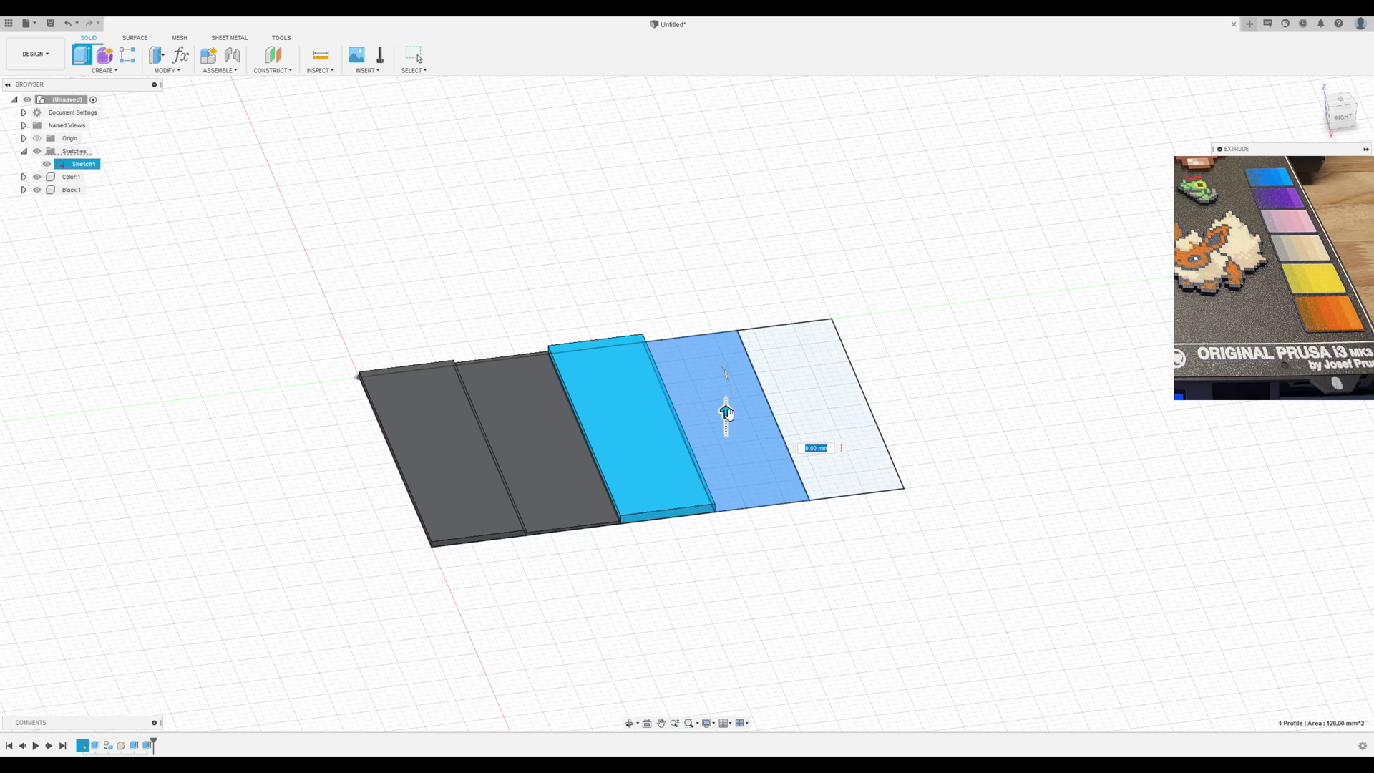
text(2)
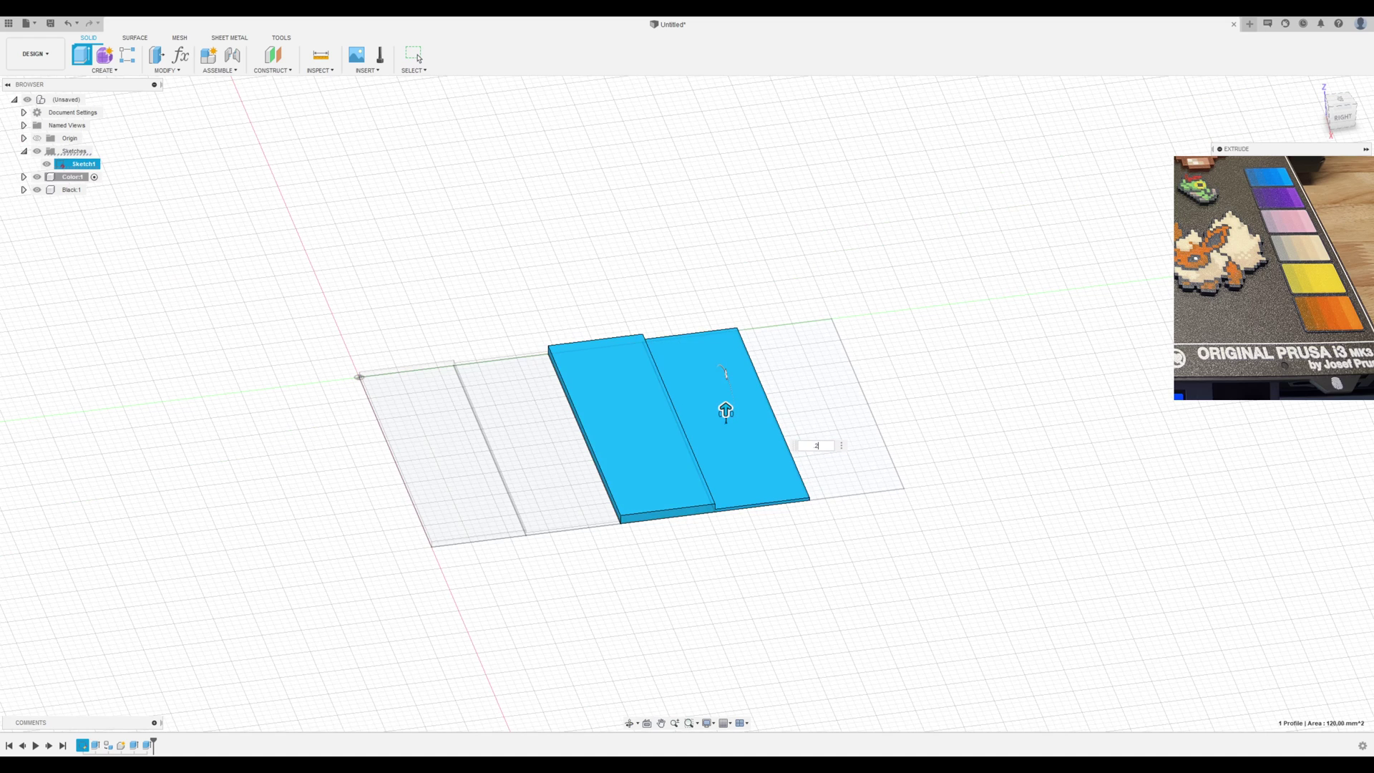
key(Return)
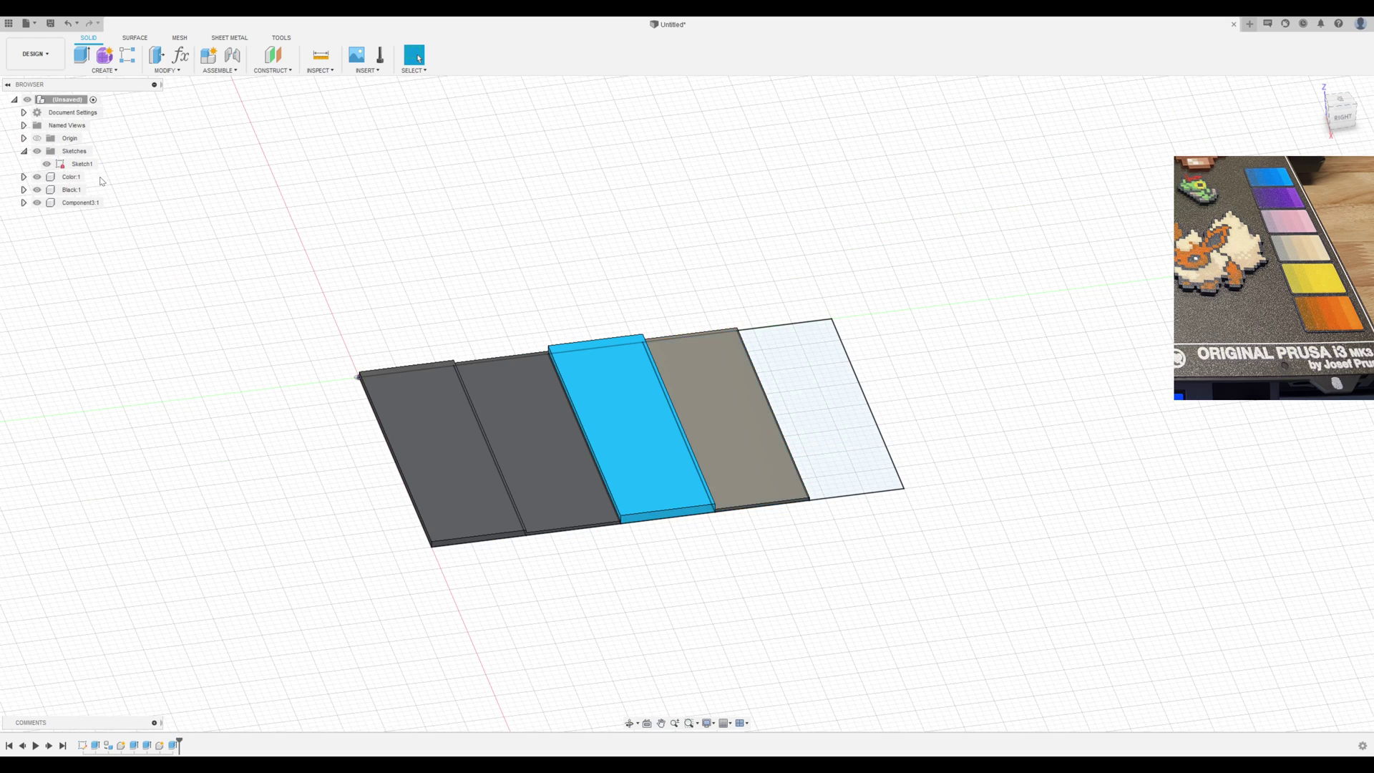
click(82, 204)
double_click(82, 203)
text(White)
key(Return)
Extrude the fifth strip into the White component.
click(848, 475)
text(e)
text(4)
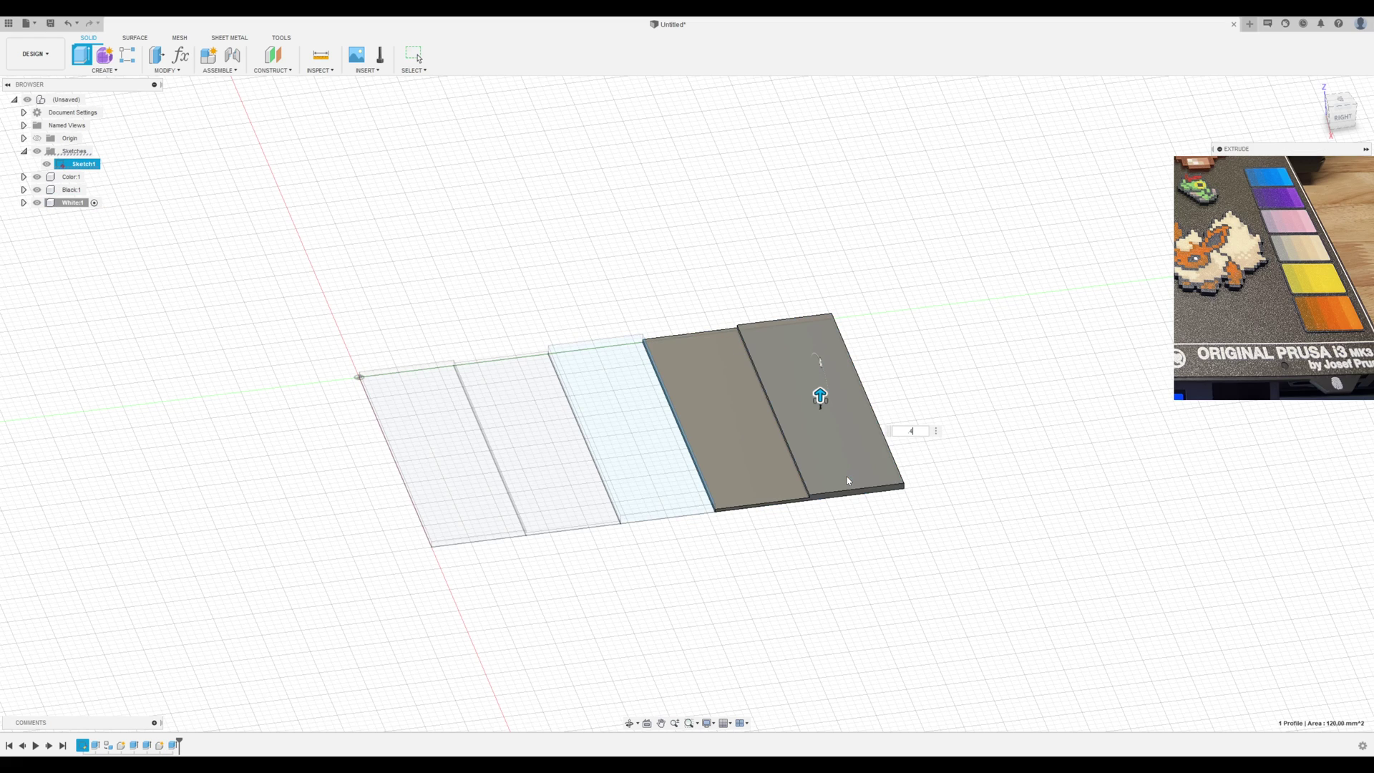
key(Return)
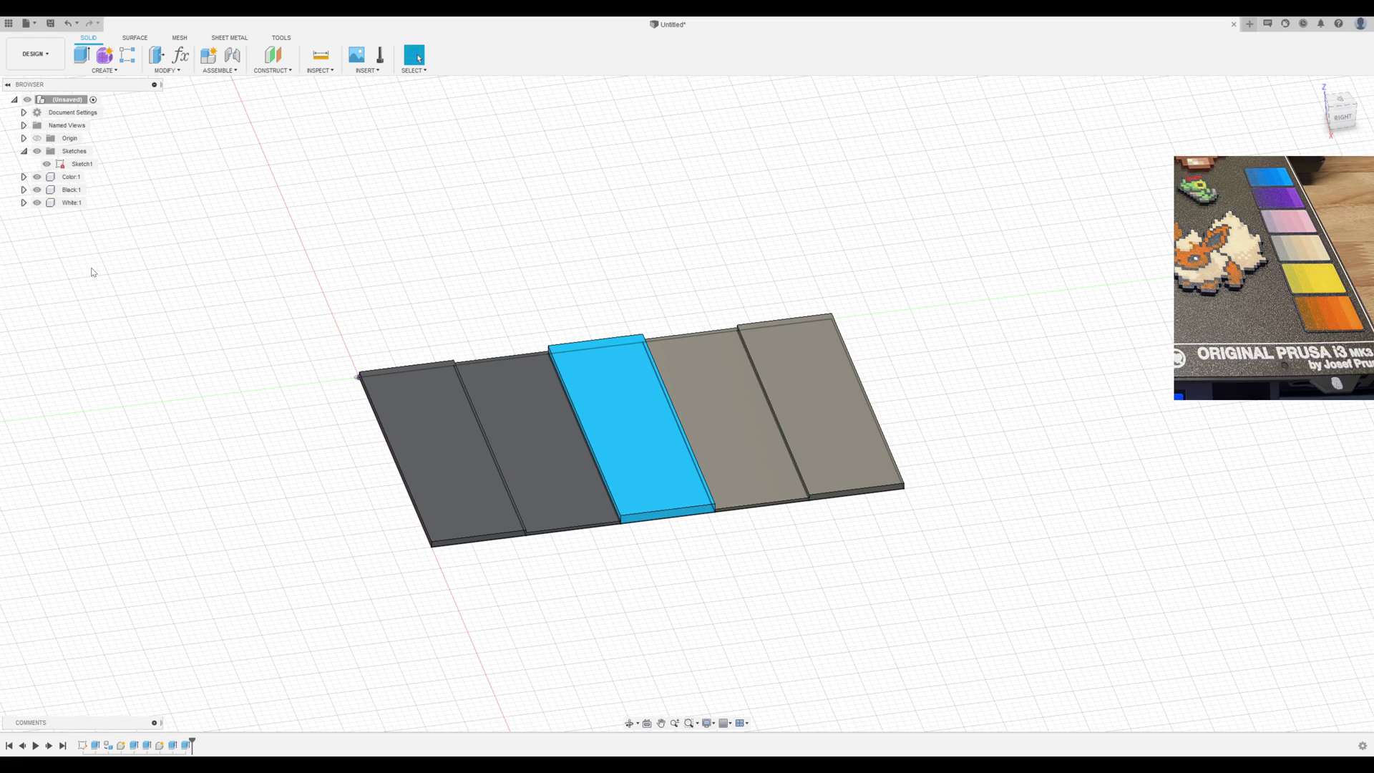
Apply the Signal Gray appearance to the White component.
key(a)
scroll(1202, 444, down, 5)
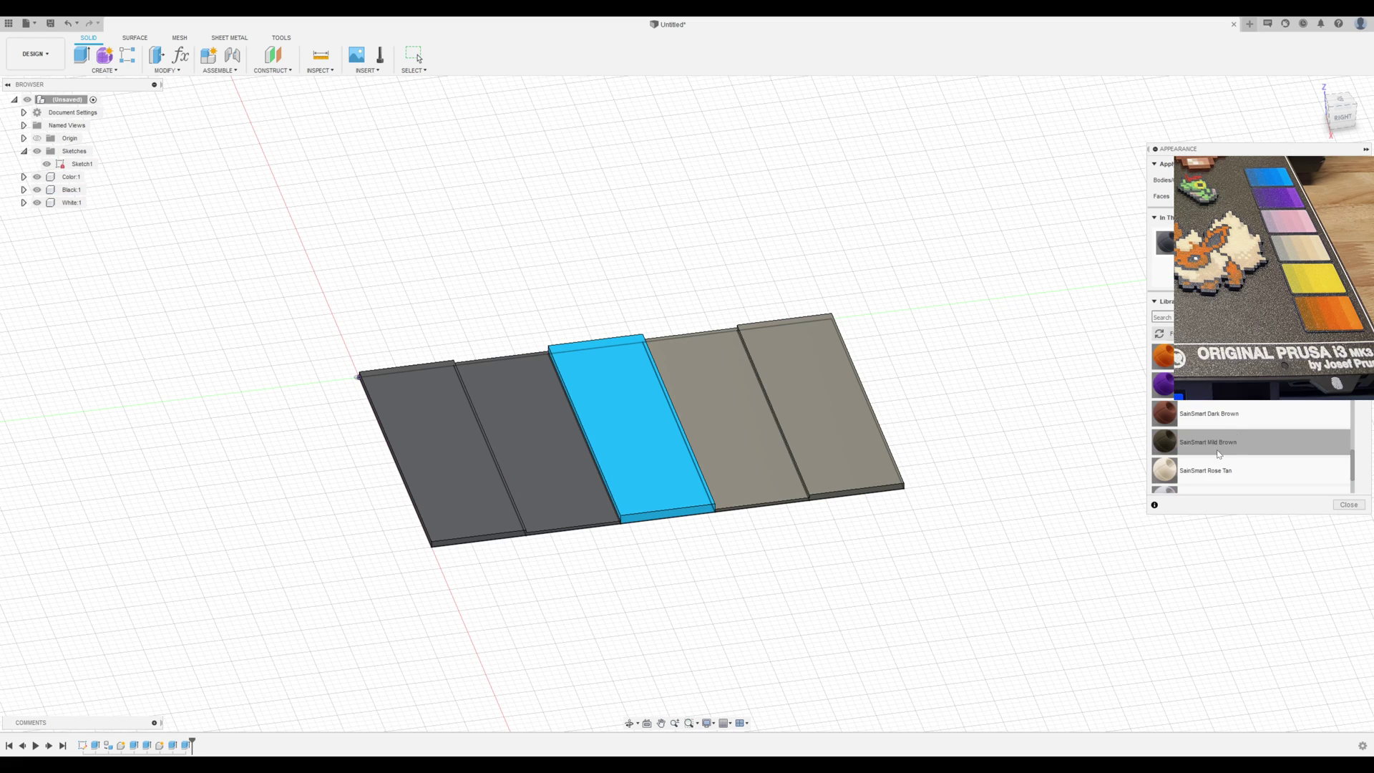
drag(1195, 442, 65, 207)
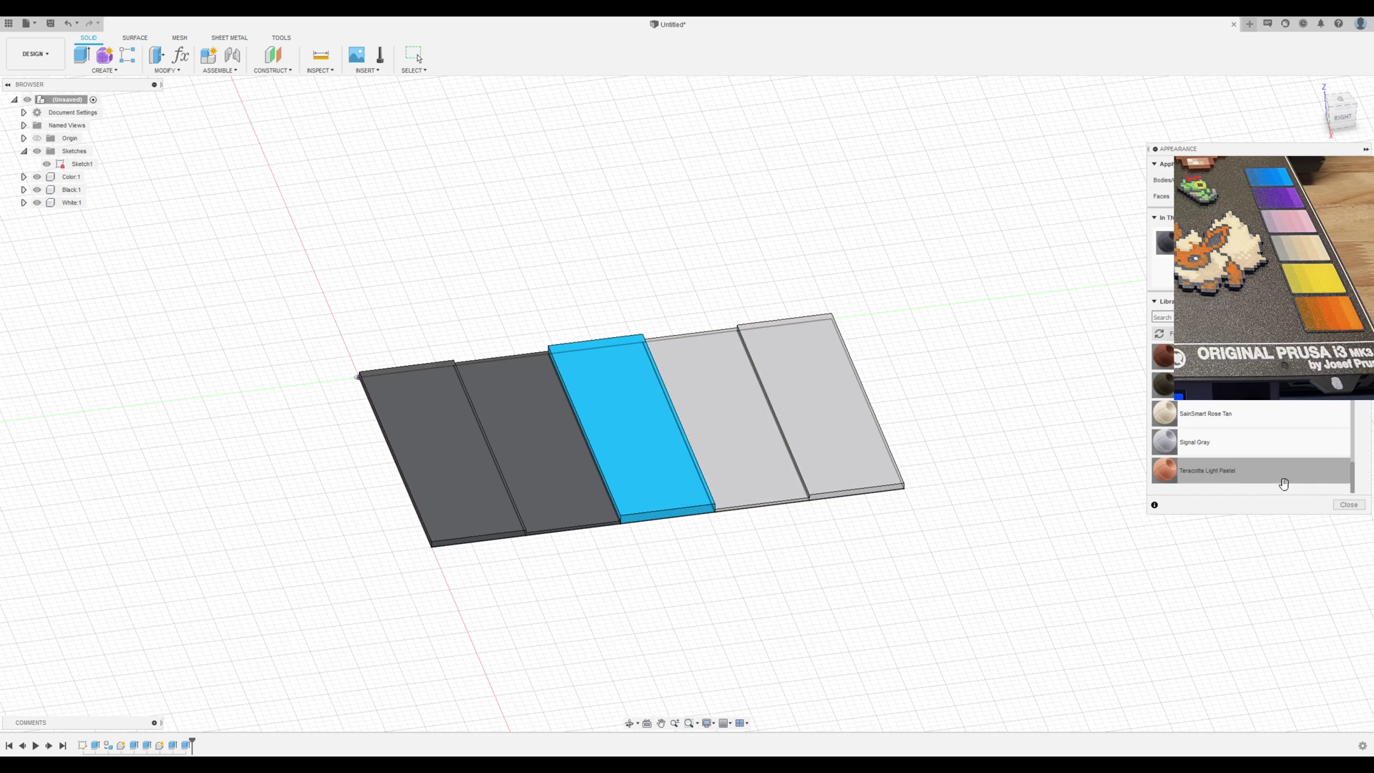
click(1348, 505)
Check the strip heights edge-on and hide Sketch1.
shift+middle_drag(788, 567, 775, 530)
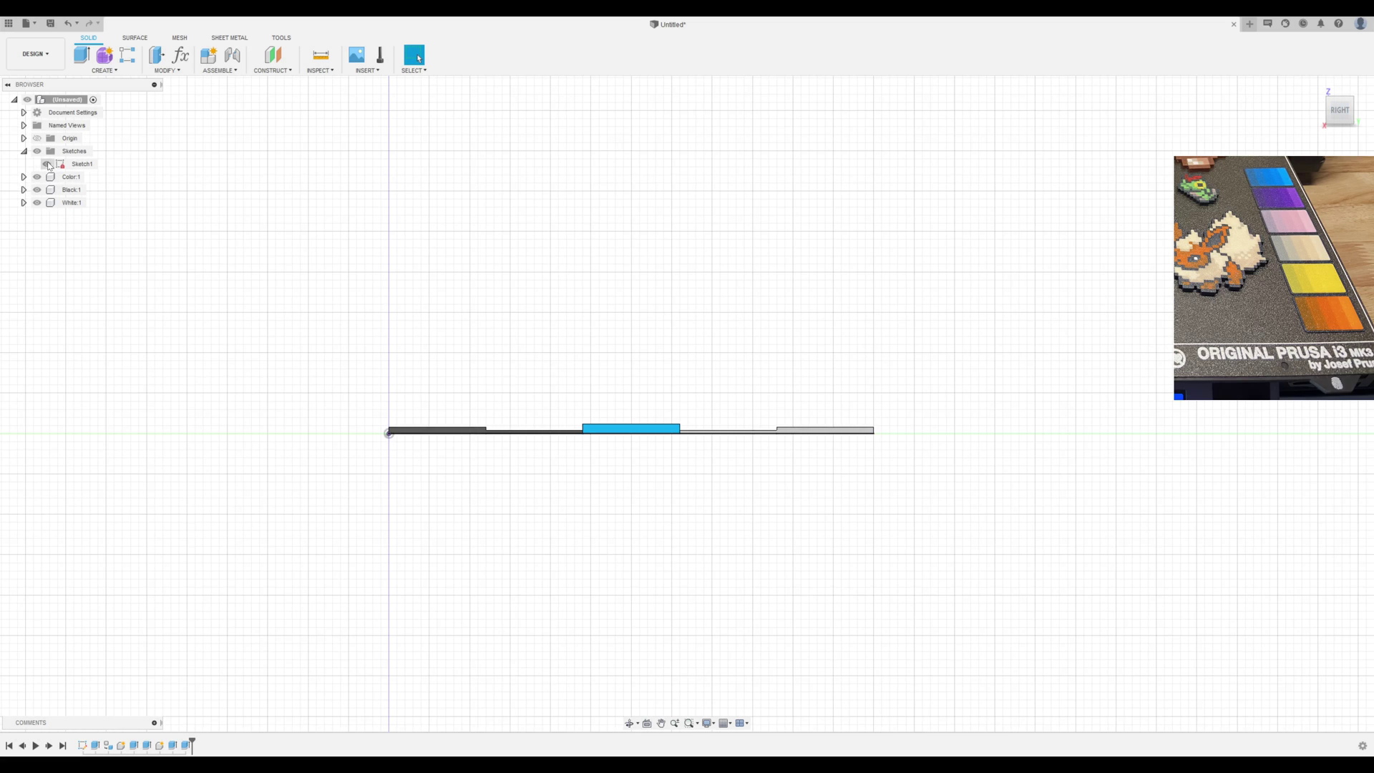
click(46, 164)
scroll(580, 530, up, 4)
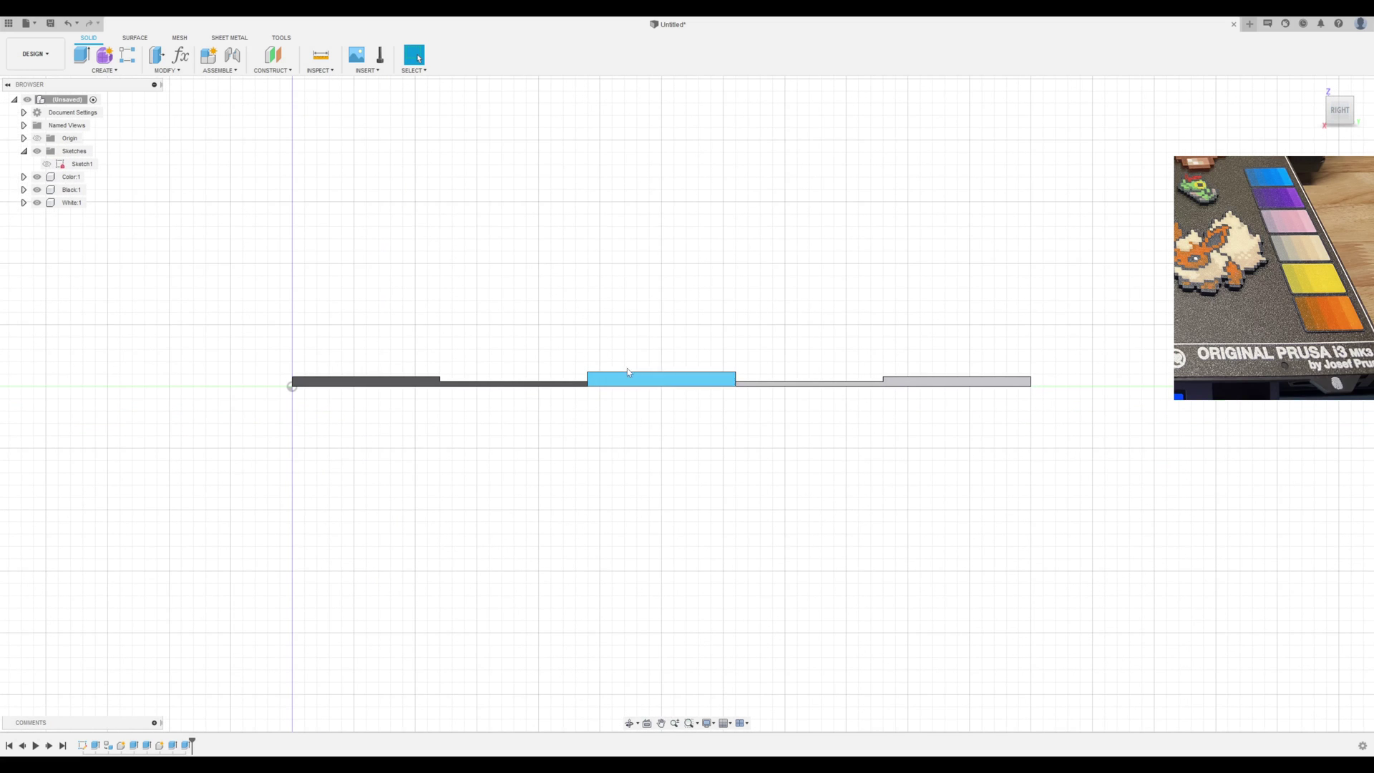
shift+middle_drag(691, 418, 644, 487)
Extrude a 0.40 mm new body on top of the second strip.
click(638, 482)
key(Escape)
click(689, 426)
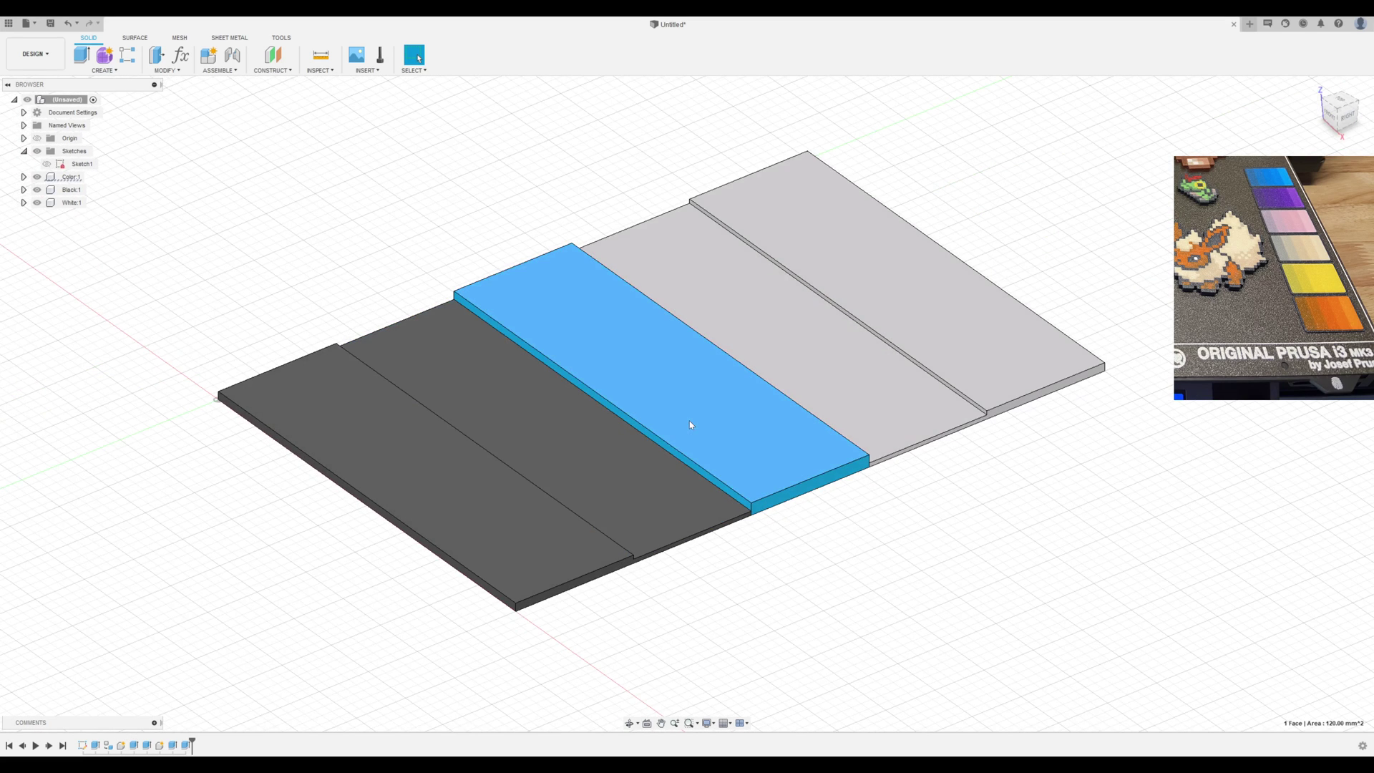
click(626, 480)
key(e)
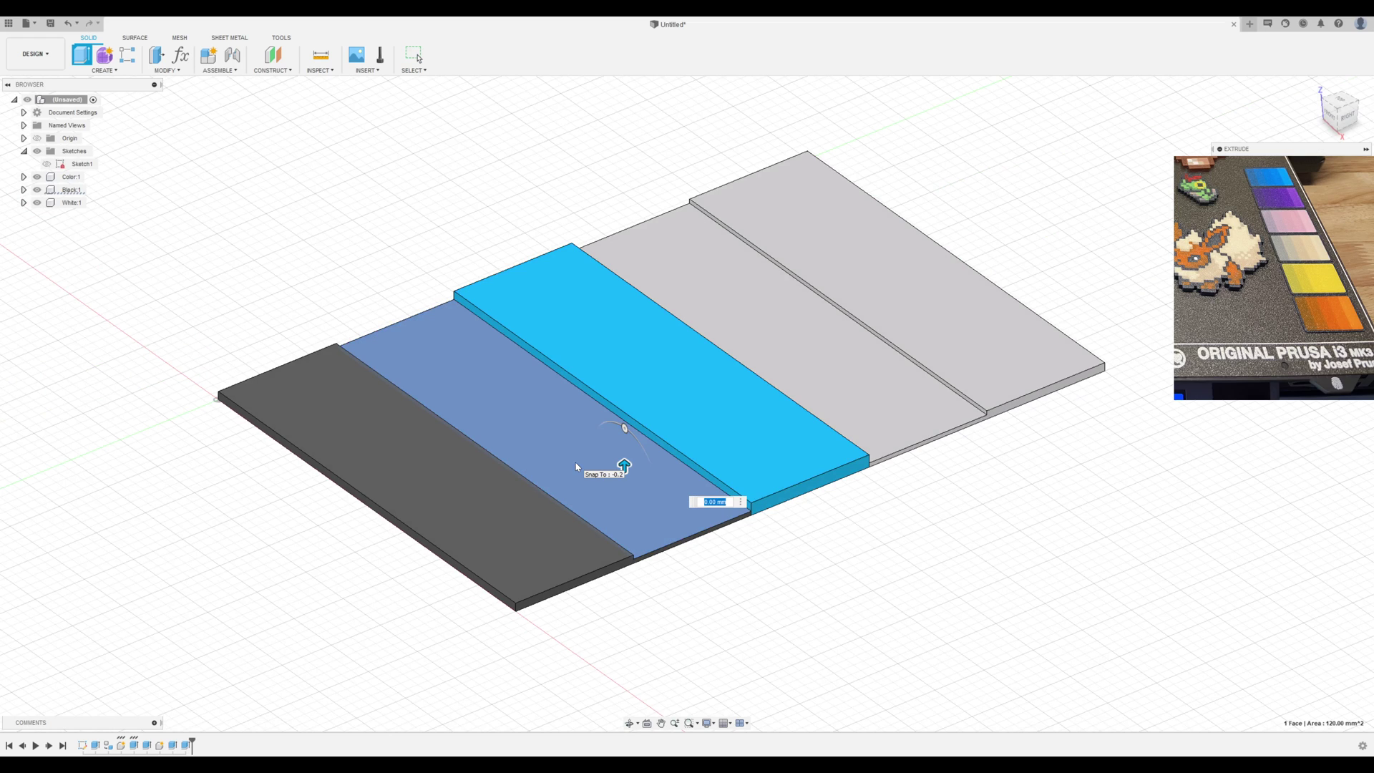
text(4)
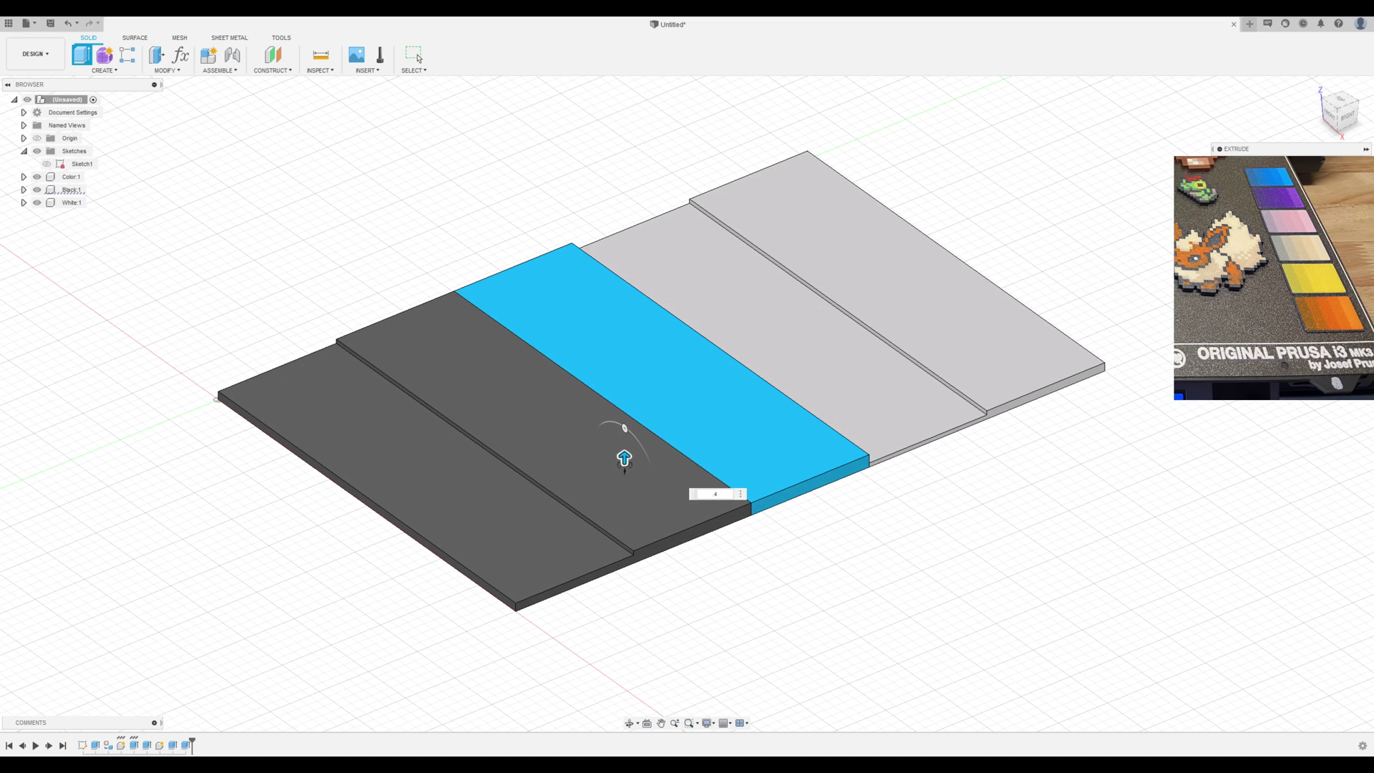
key(Return)
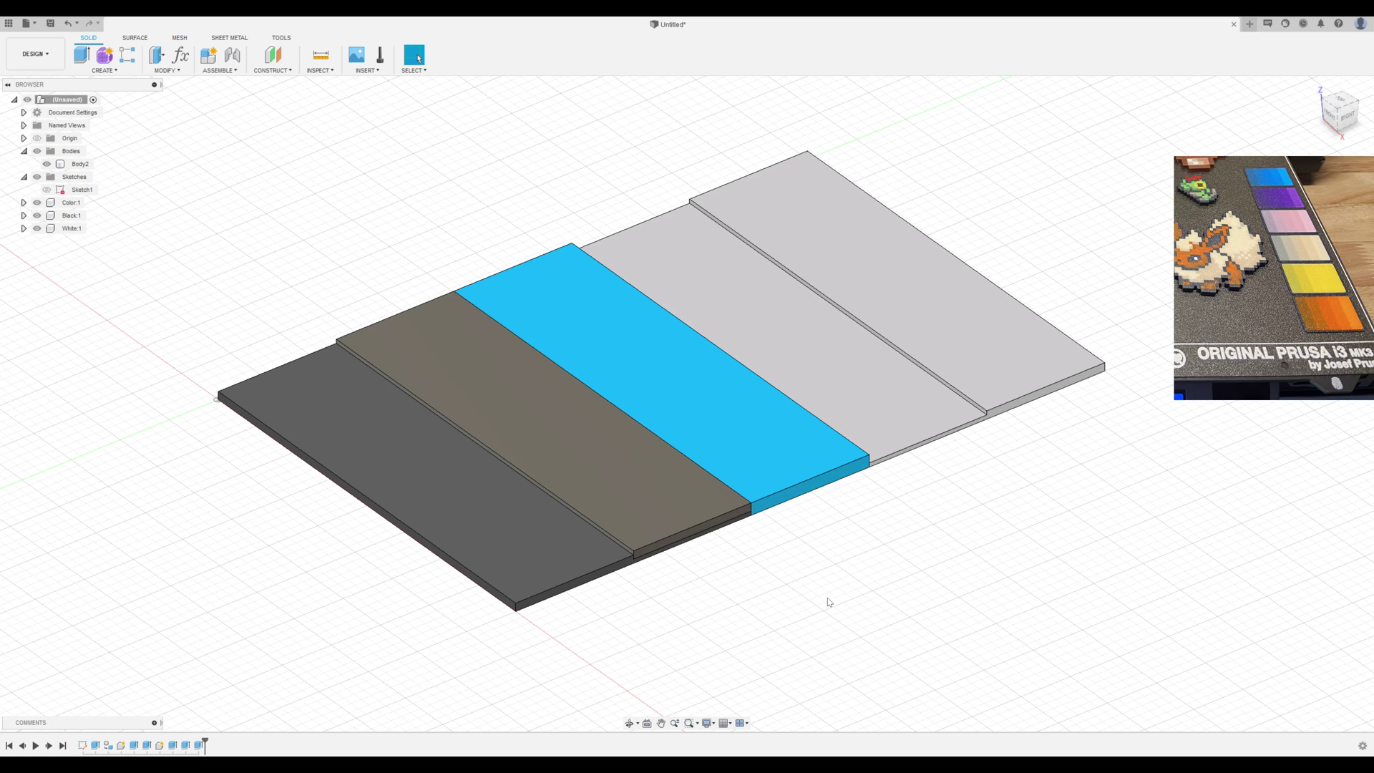
Move Body2 into the Color component.
shift+middle_drag(826, 597, 812, 592)
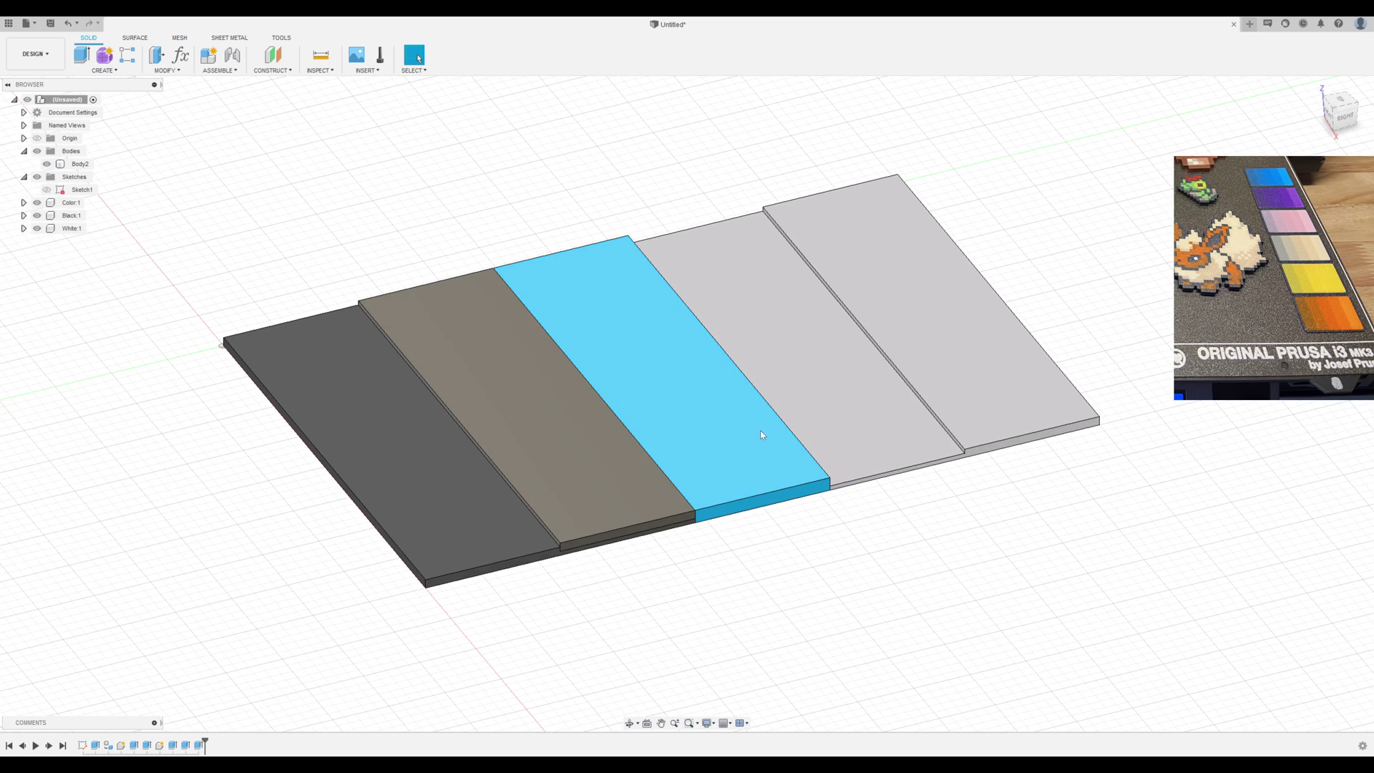
click(81, 163)
drag(75, 170, 72, 229)
Add layers on the remaining strips: 0.2 mm on the leftmost, 0.4 mm, then 0.2 mm.
click(410, 501)
text(e)
text(20)
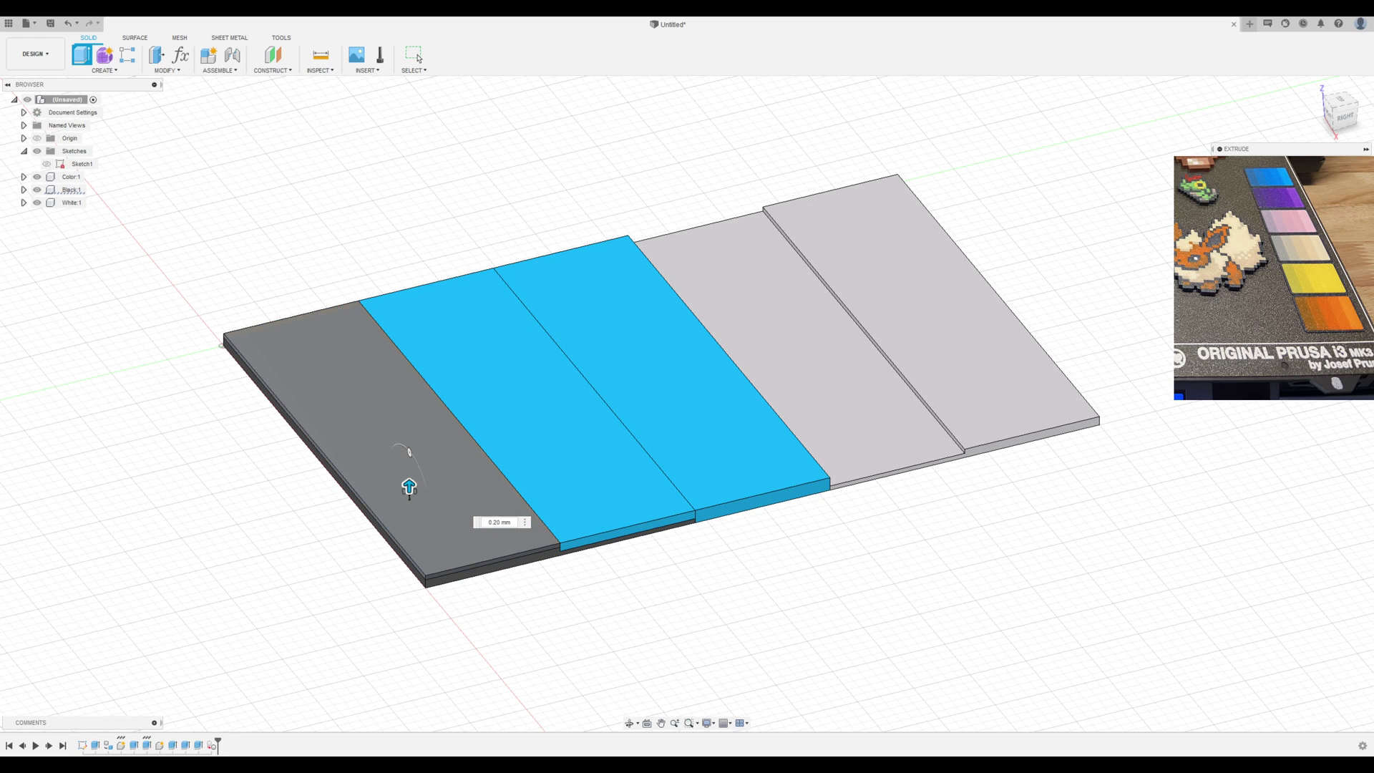
key(Return)
click(866, 390)
text(e.4)
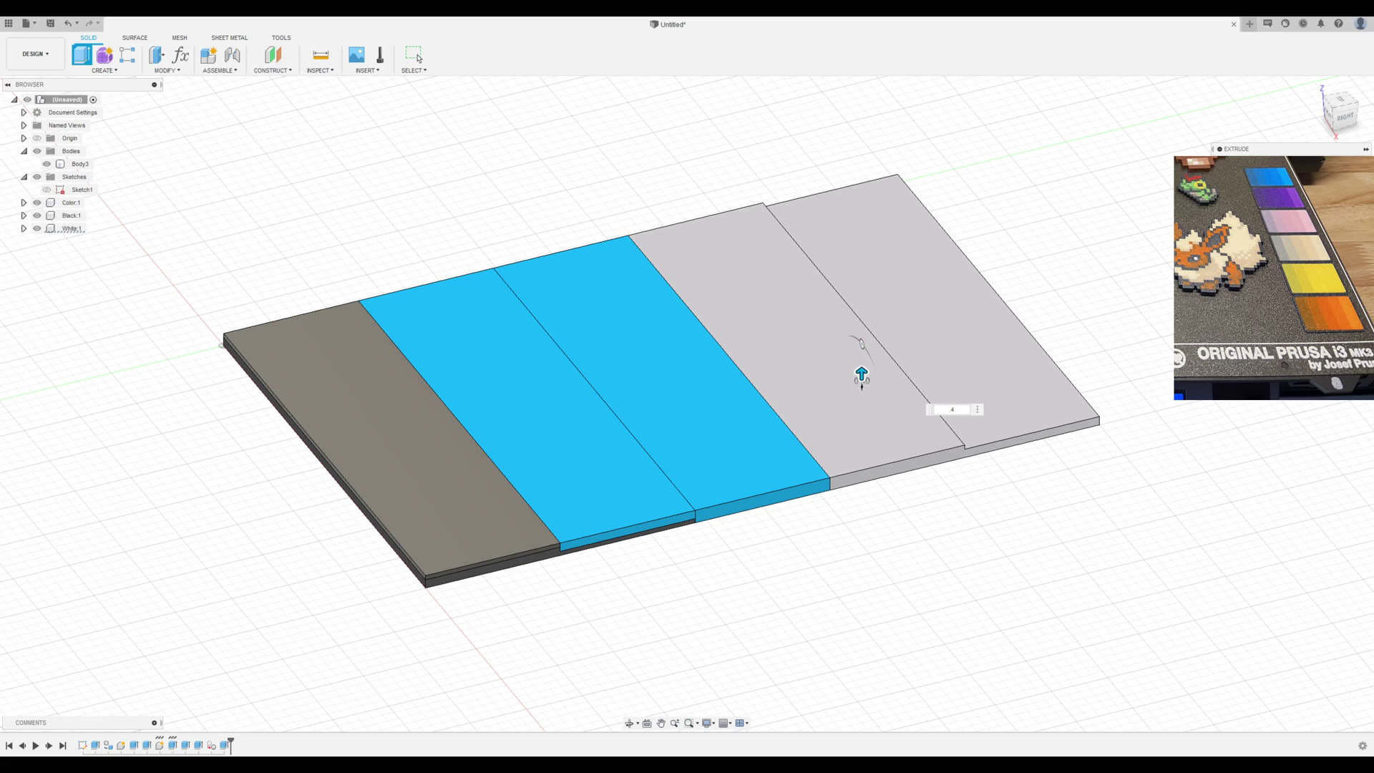
key(Return)
click(1012, 362)
text(e)
text(.2)
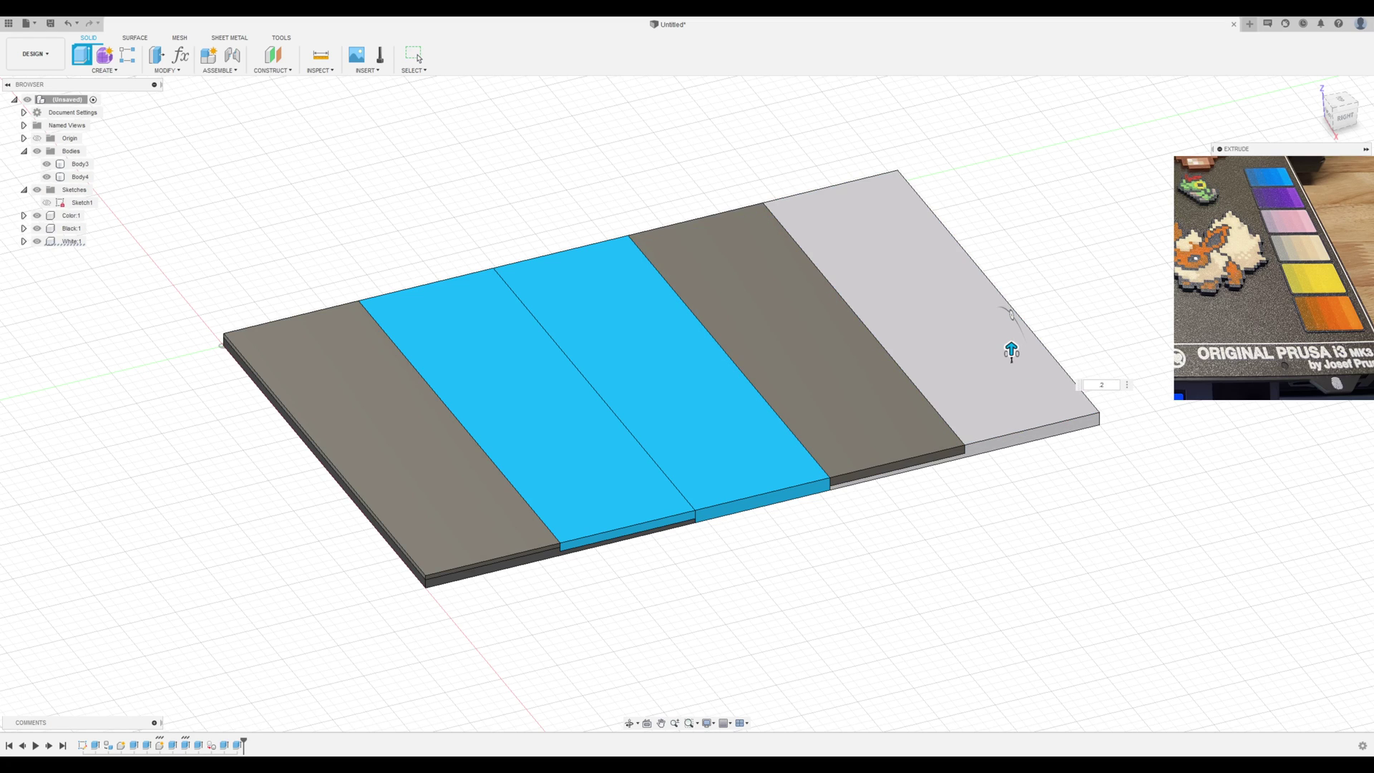
key(Return)
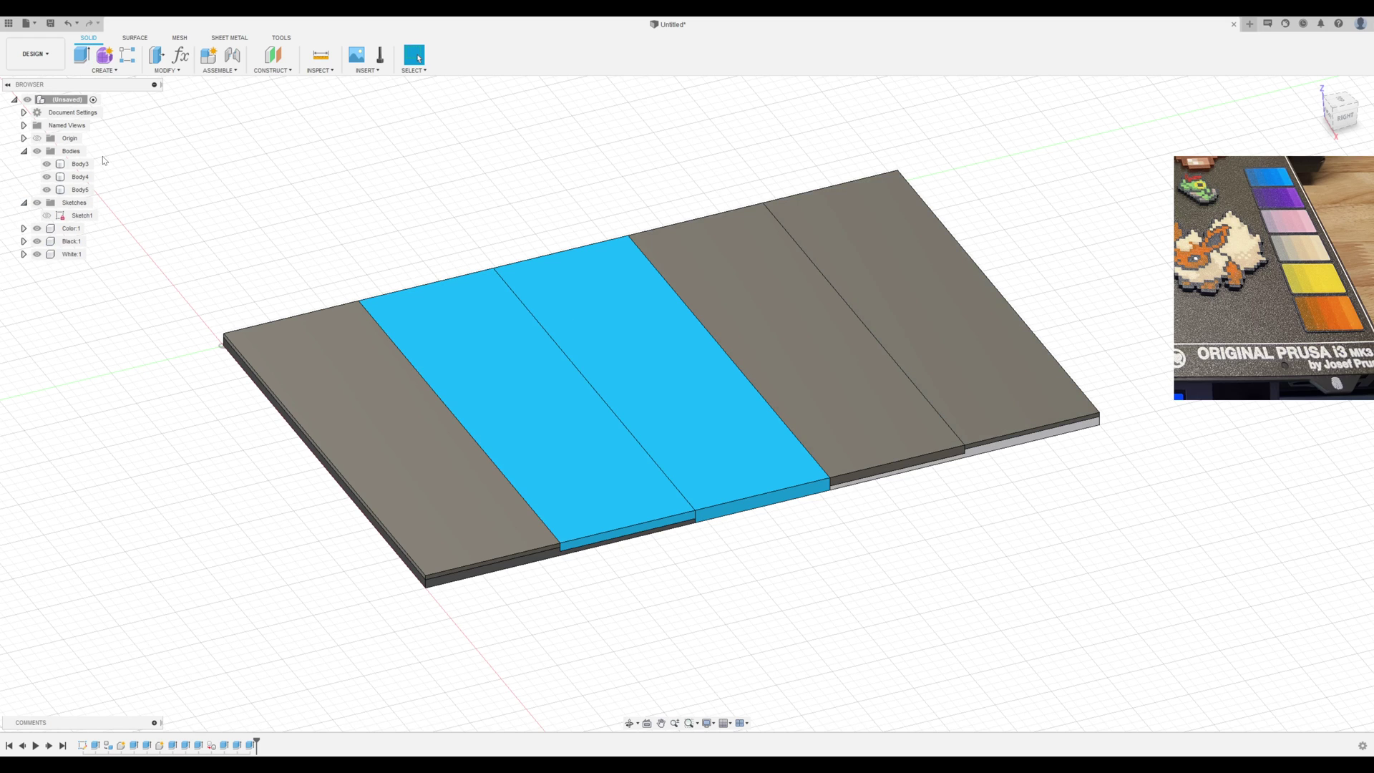
Move Body3 through Body5 into the Color:1 component.
click(81, 164)
shift+click(81, 190)
drag(77, 165, 70, 235)
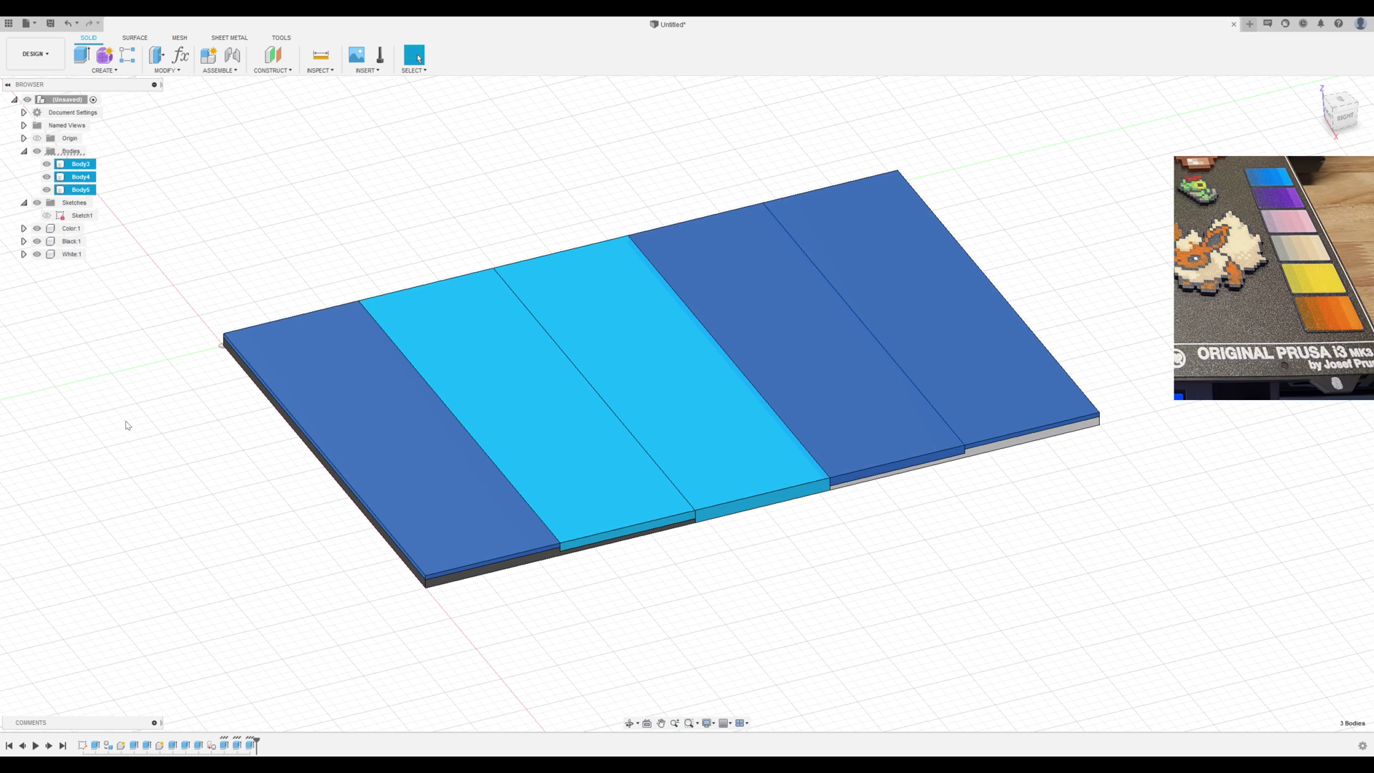
drag(80, 189, 71, 230)
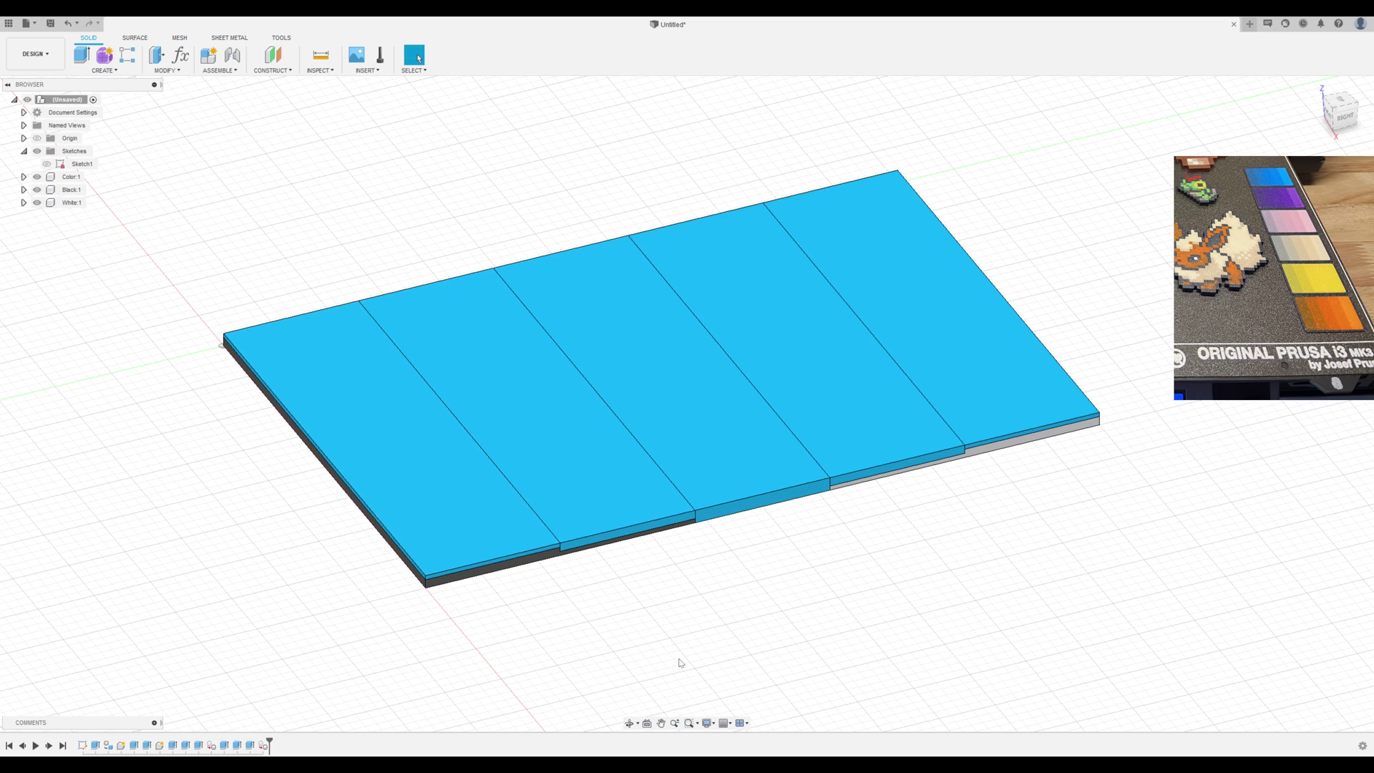
shift+middle_drag(1020, 674, 984, 632)
scroll(715, 462, up, 3)
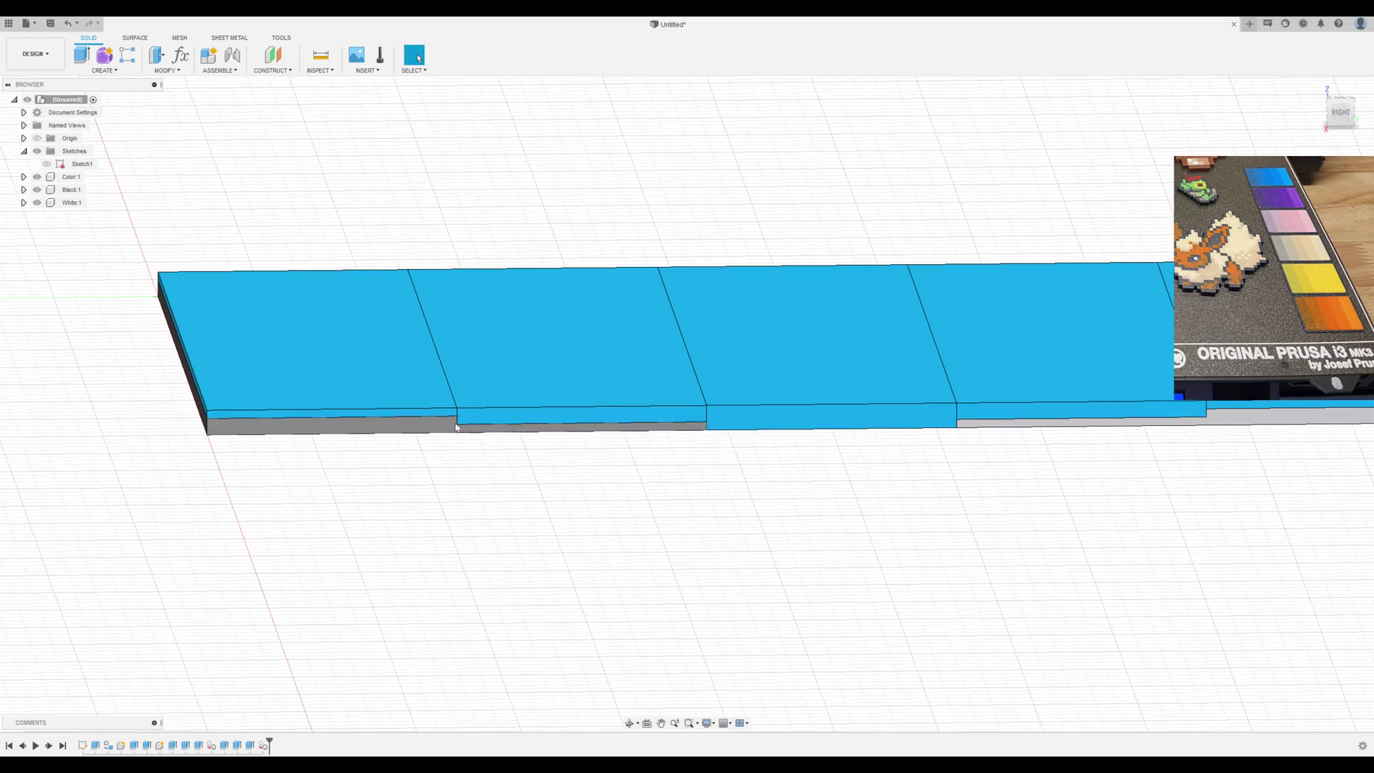
scroll(755, 453, down, 2)
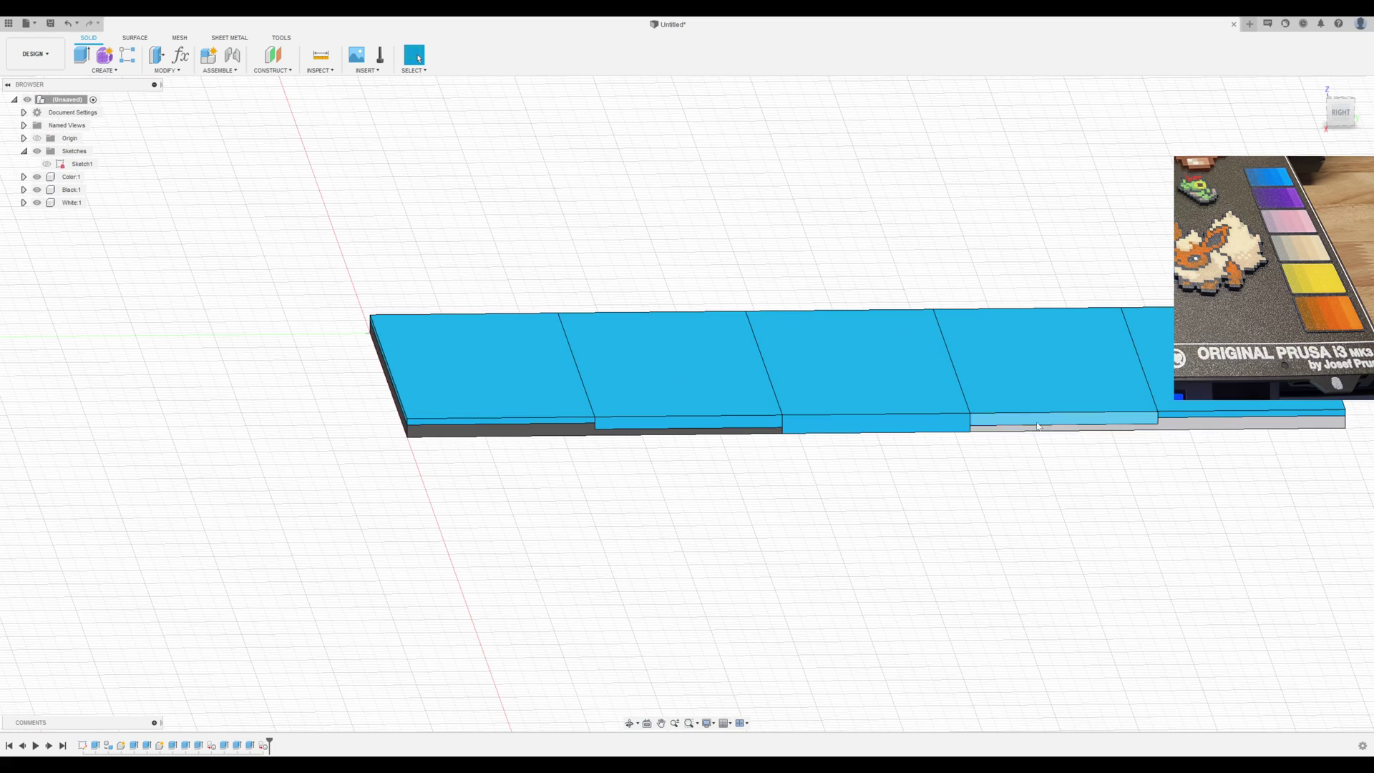
shift+middle_drag(169, 393, 75, 170)
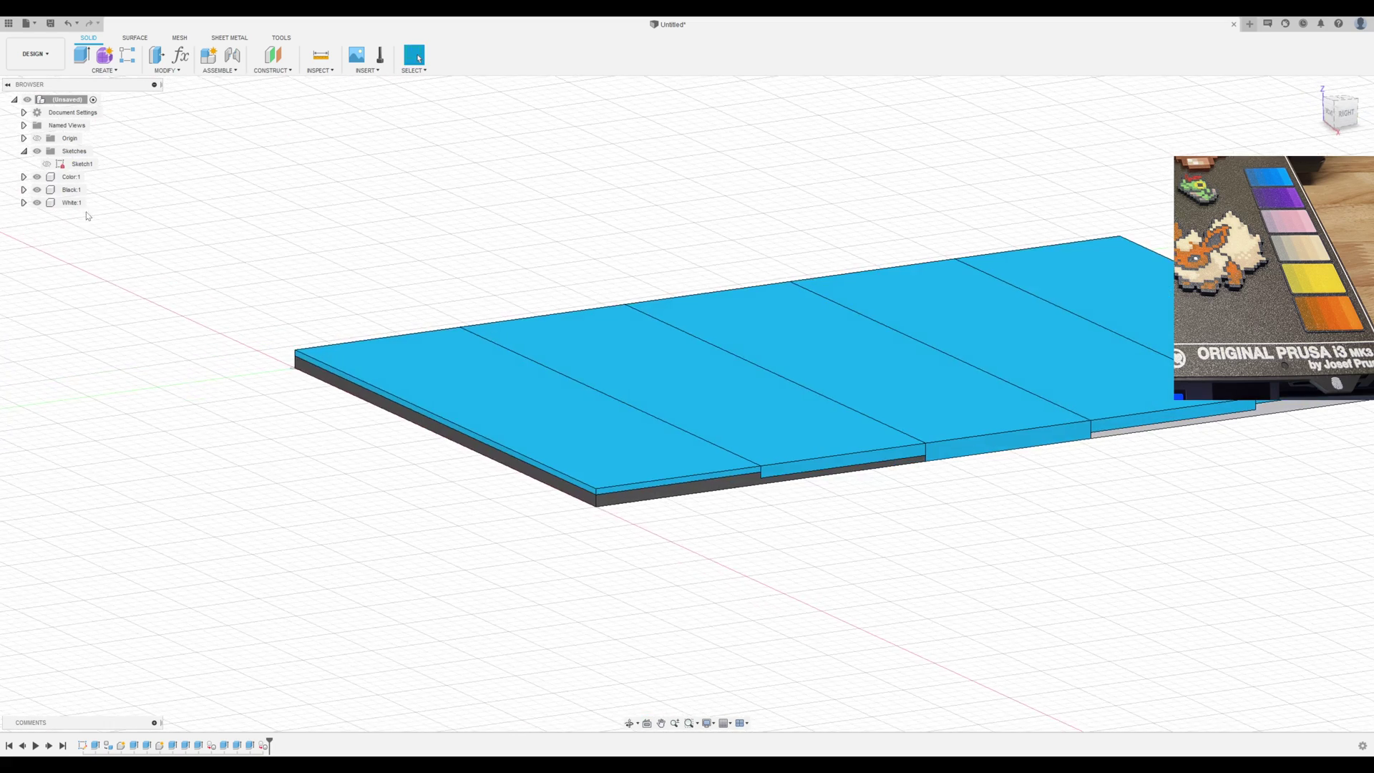
right_click(71, 178)
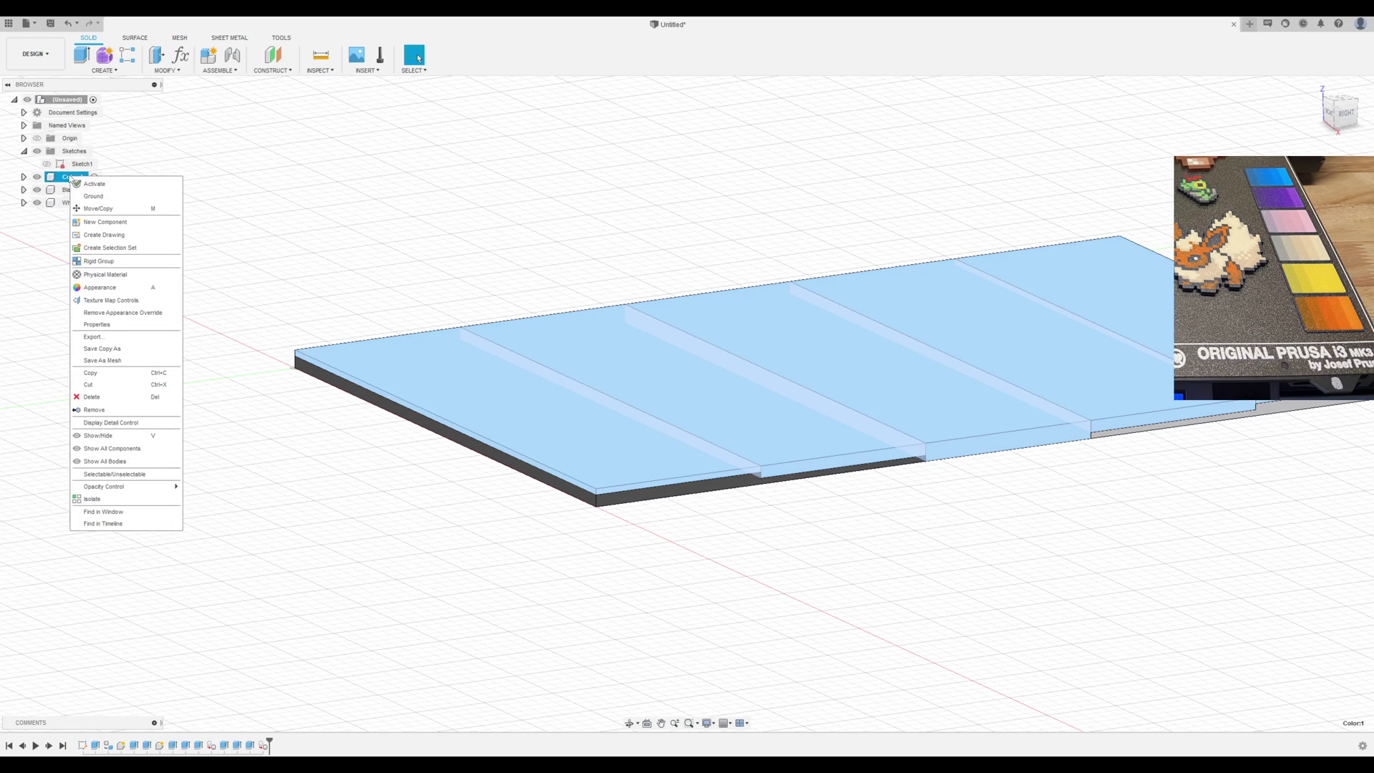
click(90, 372)
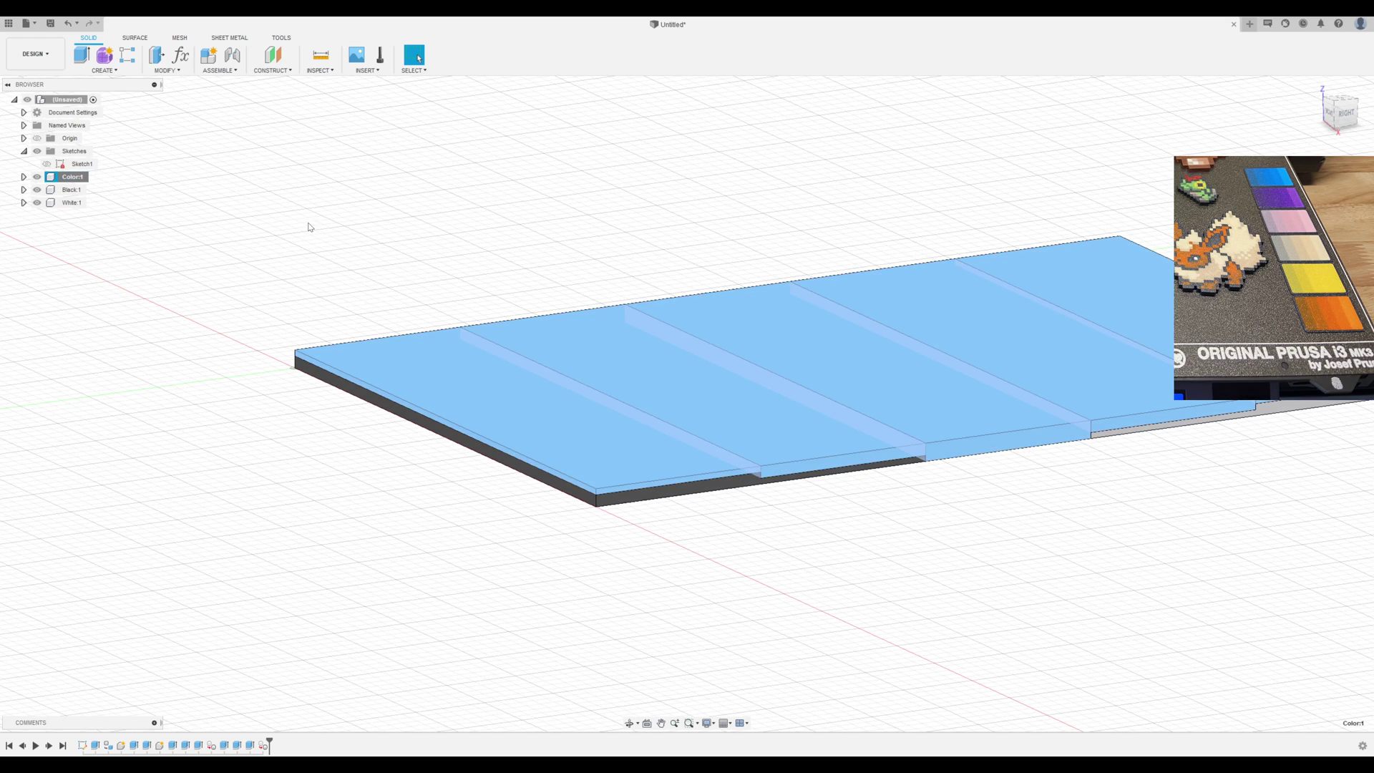
click(24, 177)
click(33, 203)
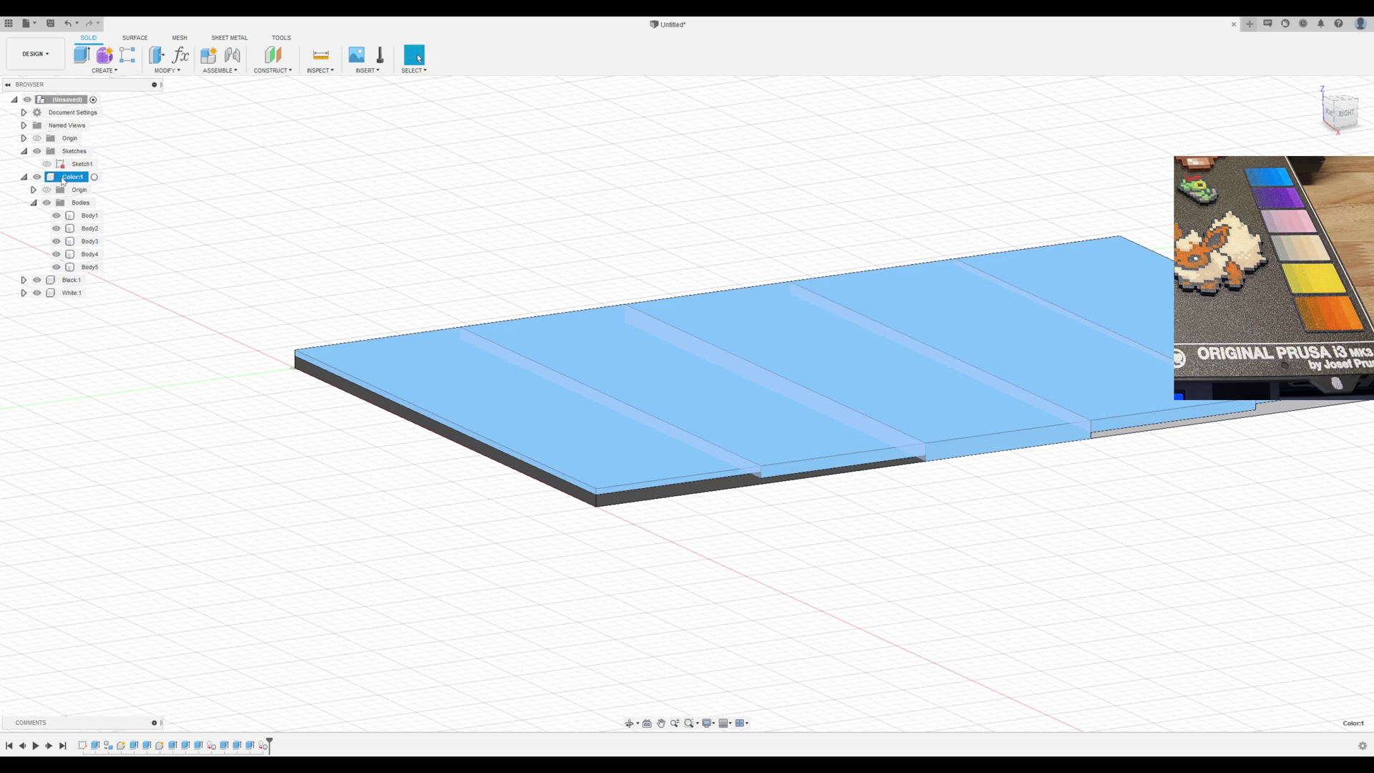
right_click(66, 180)
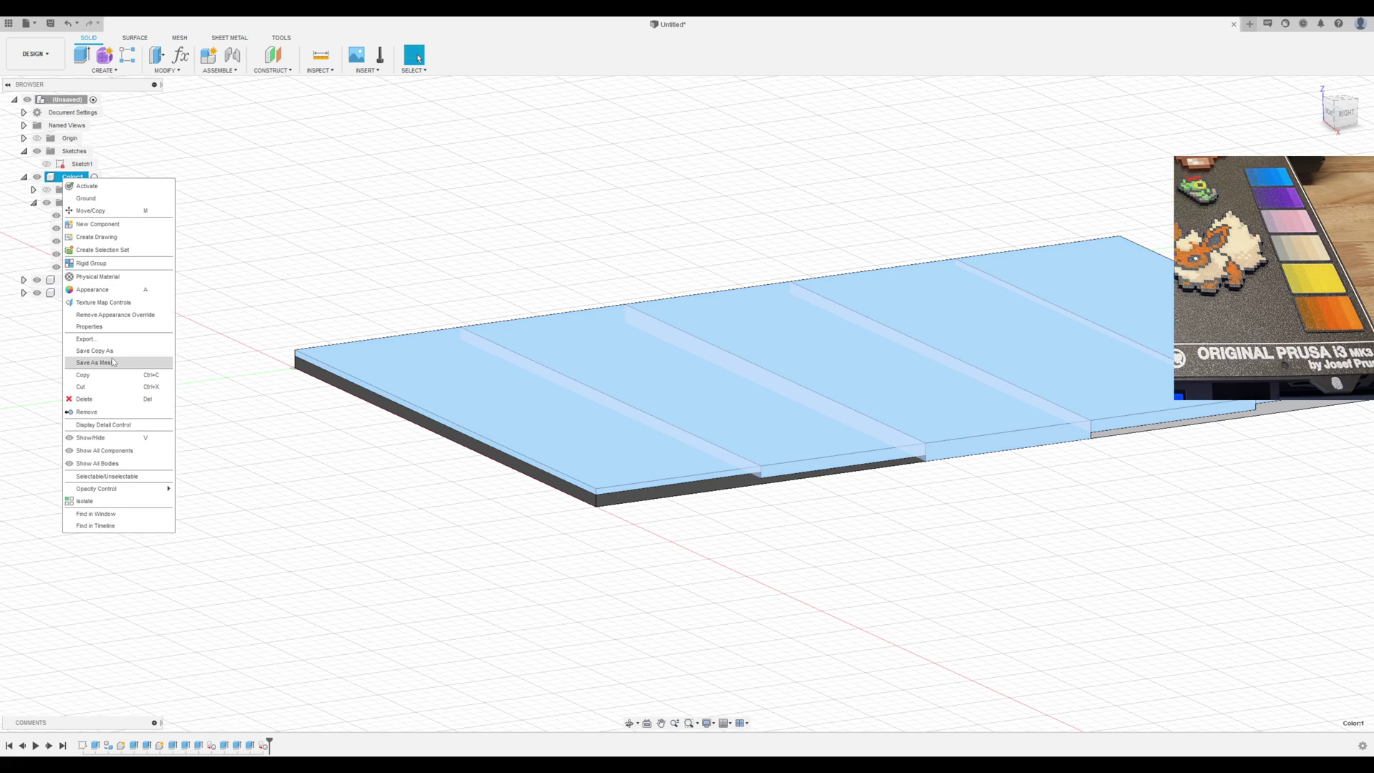
click(335, 419)
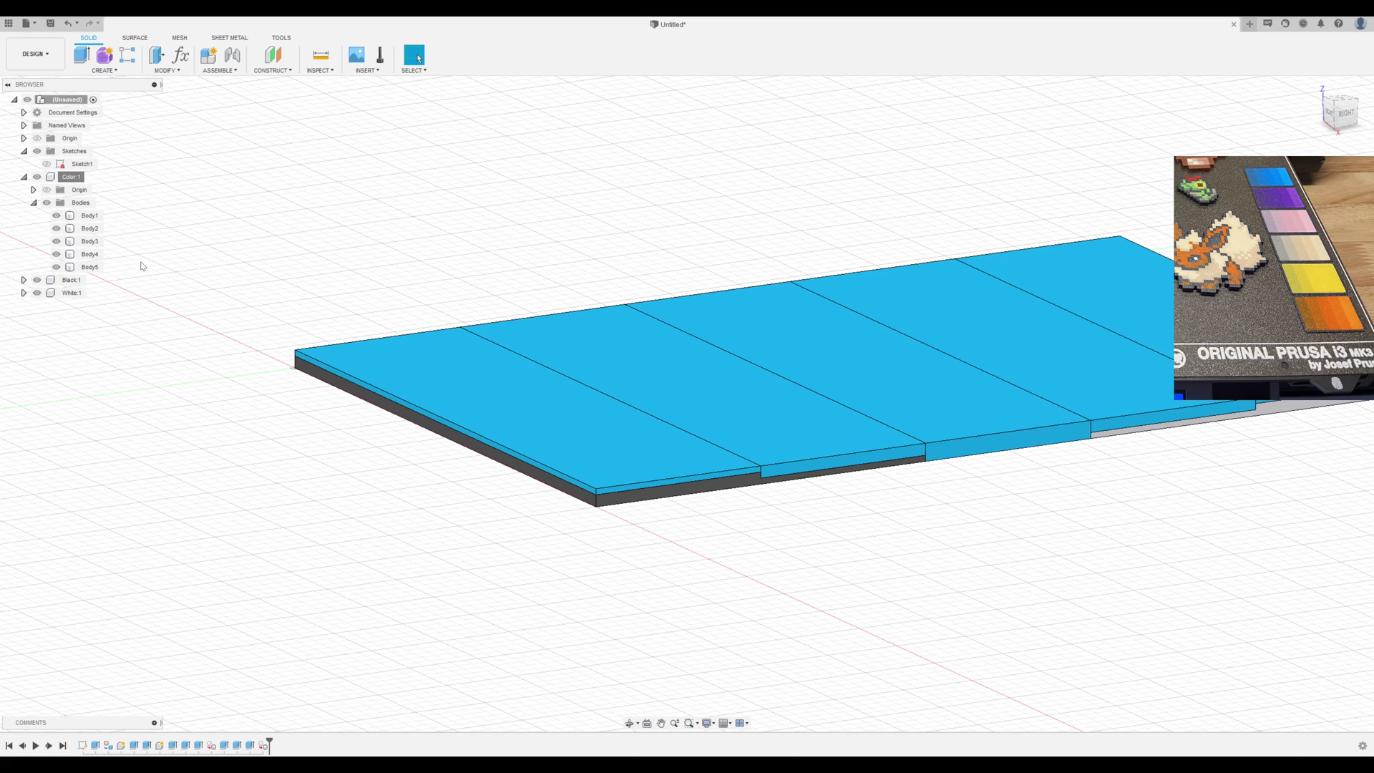
click(24, 176)
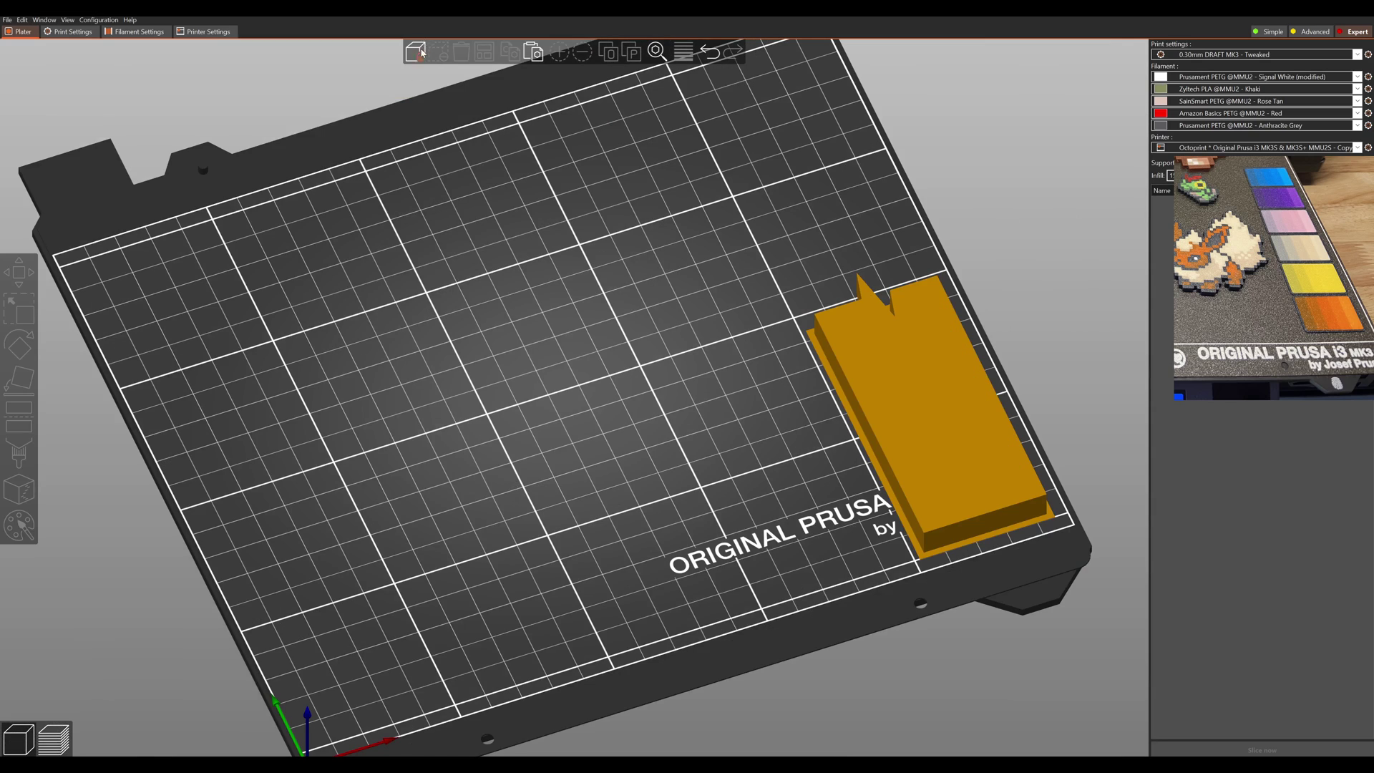
Add the Black, Orange, Rose Tan and White sprite files from the 136 Flareon folder.
click(415, 51)
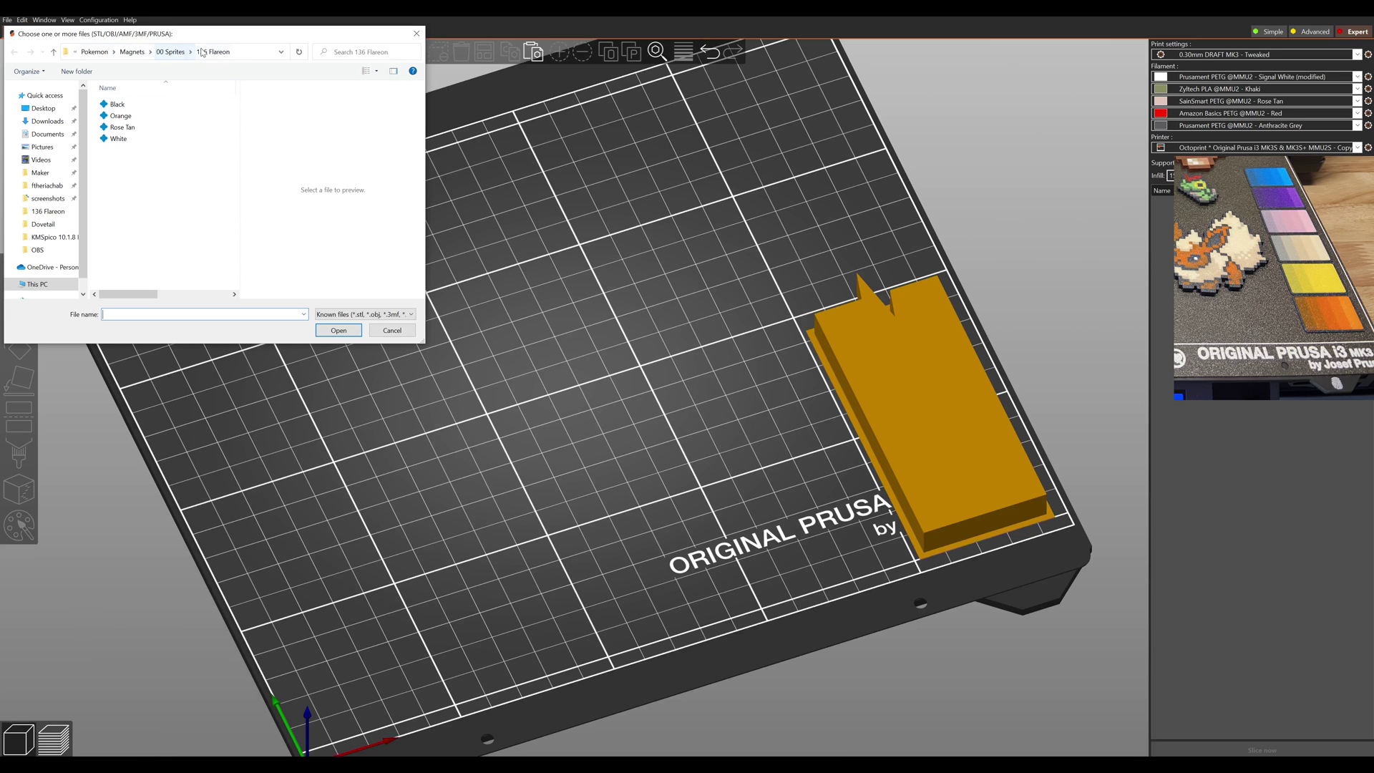
drag(142, 167, 115, 106)
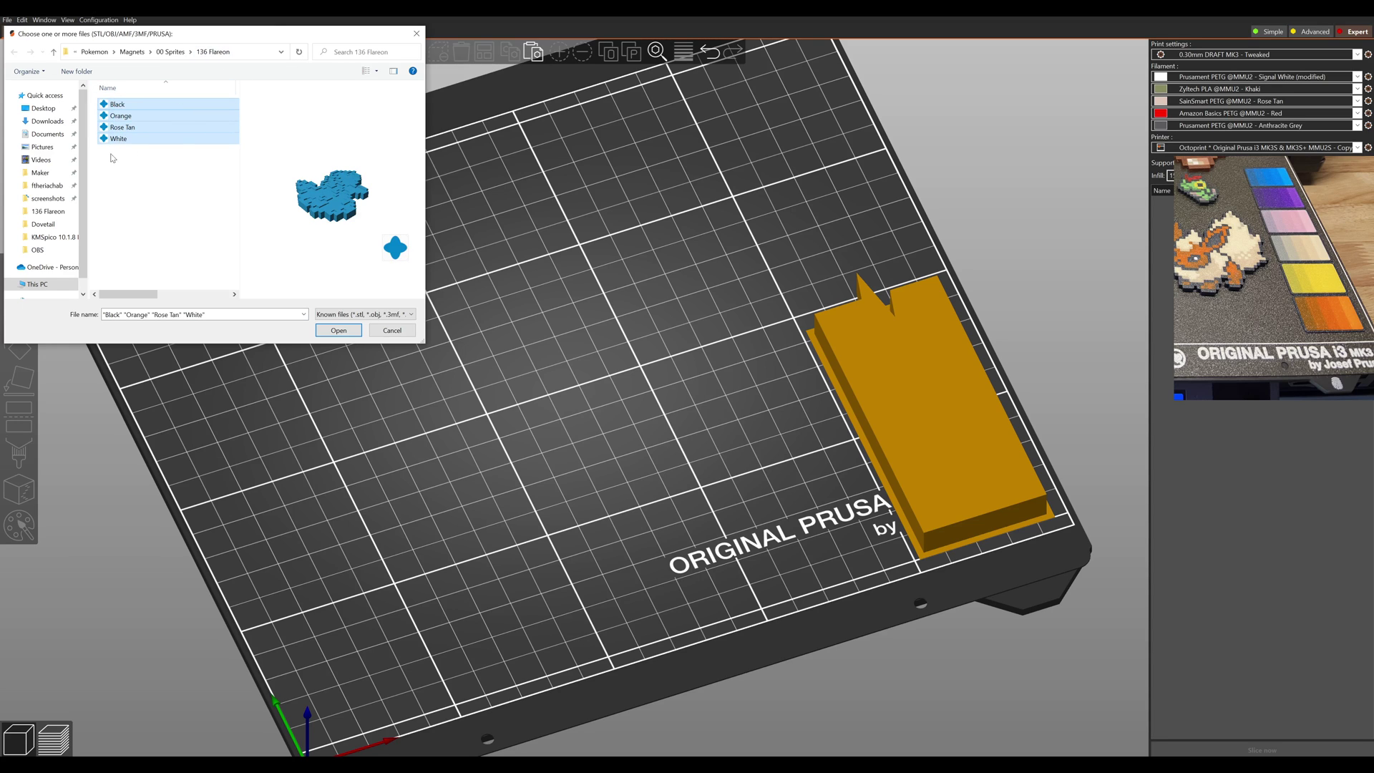
click(339, 331)
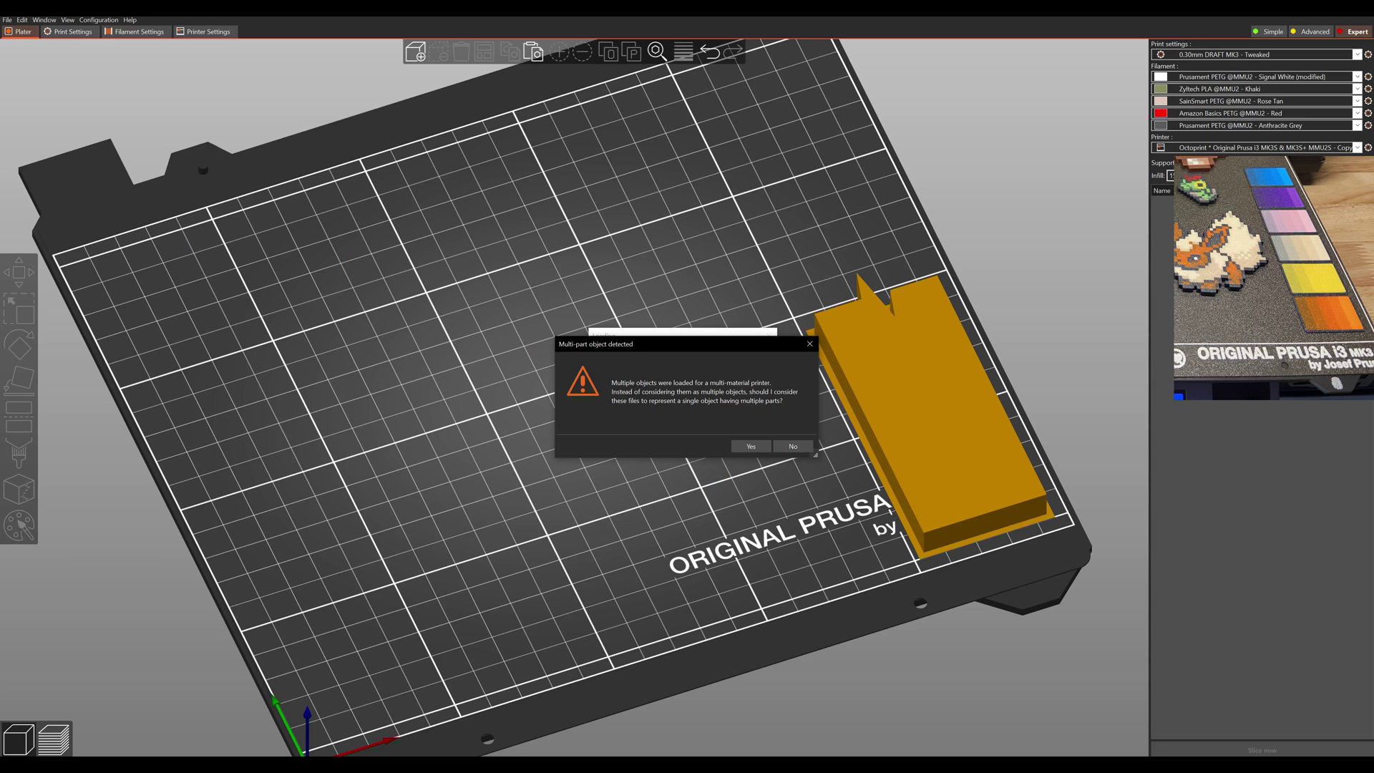
Load the four files as one multi-part sprite and repair its mesh through Netfabb.
click(751, 446)
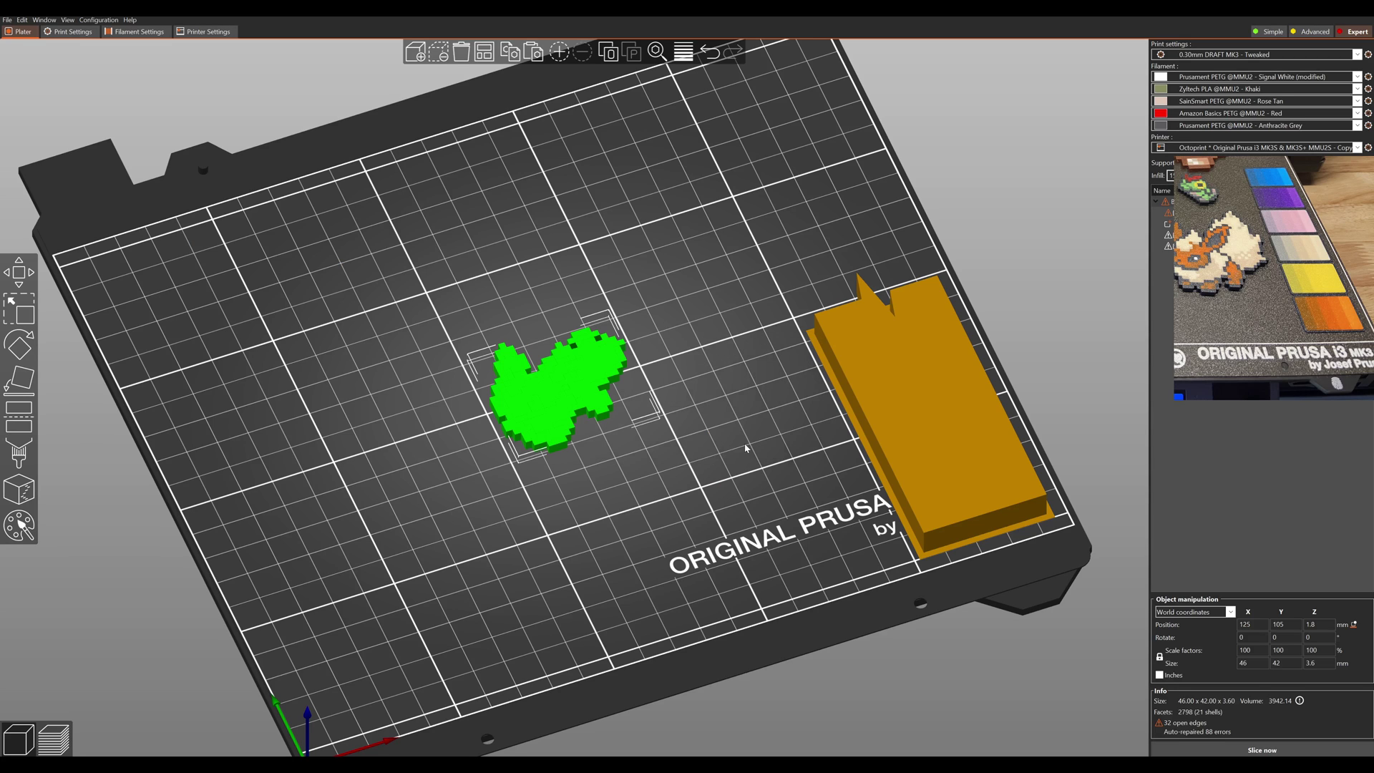
right_click(1169, 204)
click(1168, 207)
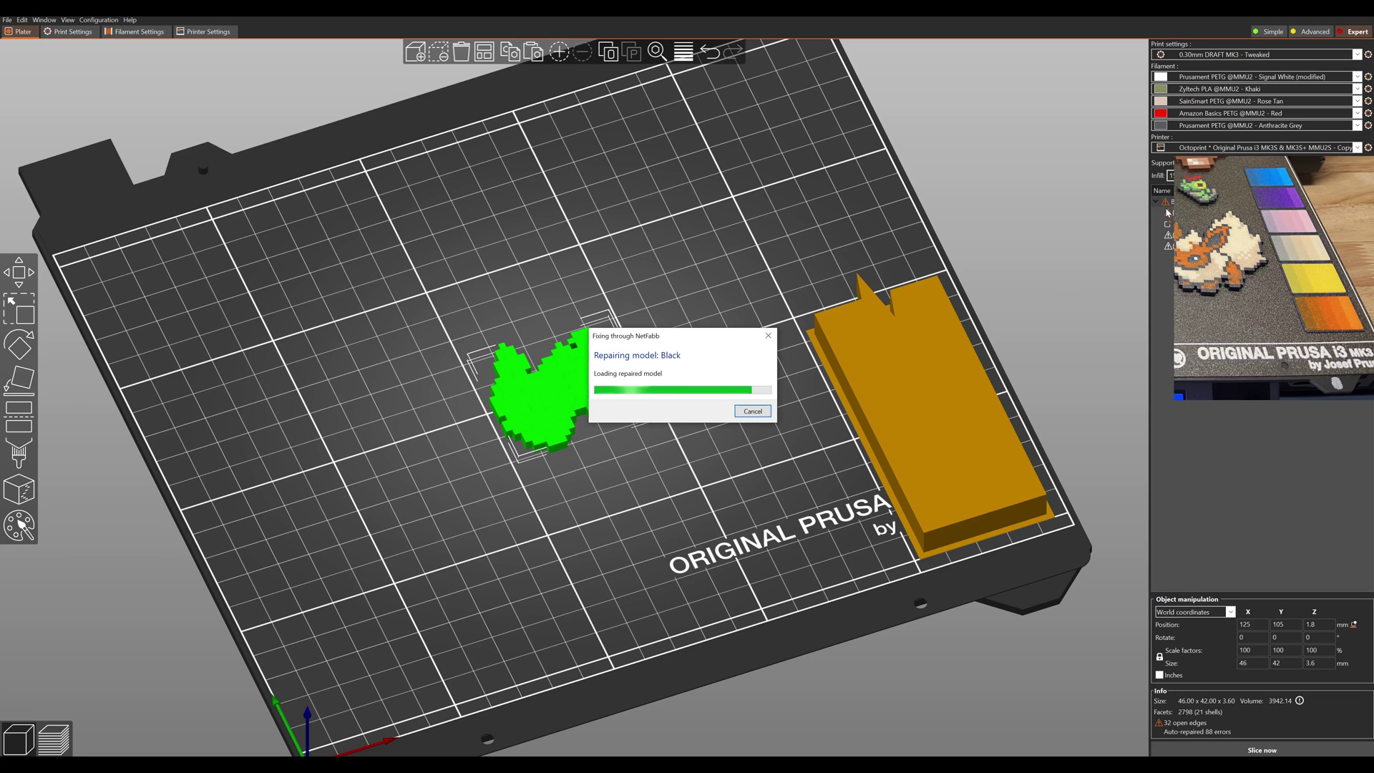
click(679, 428)
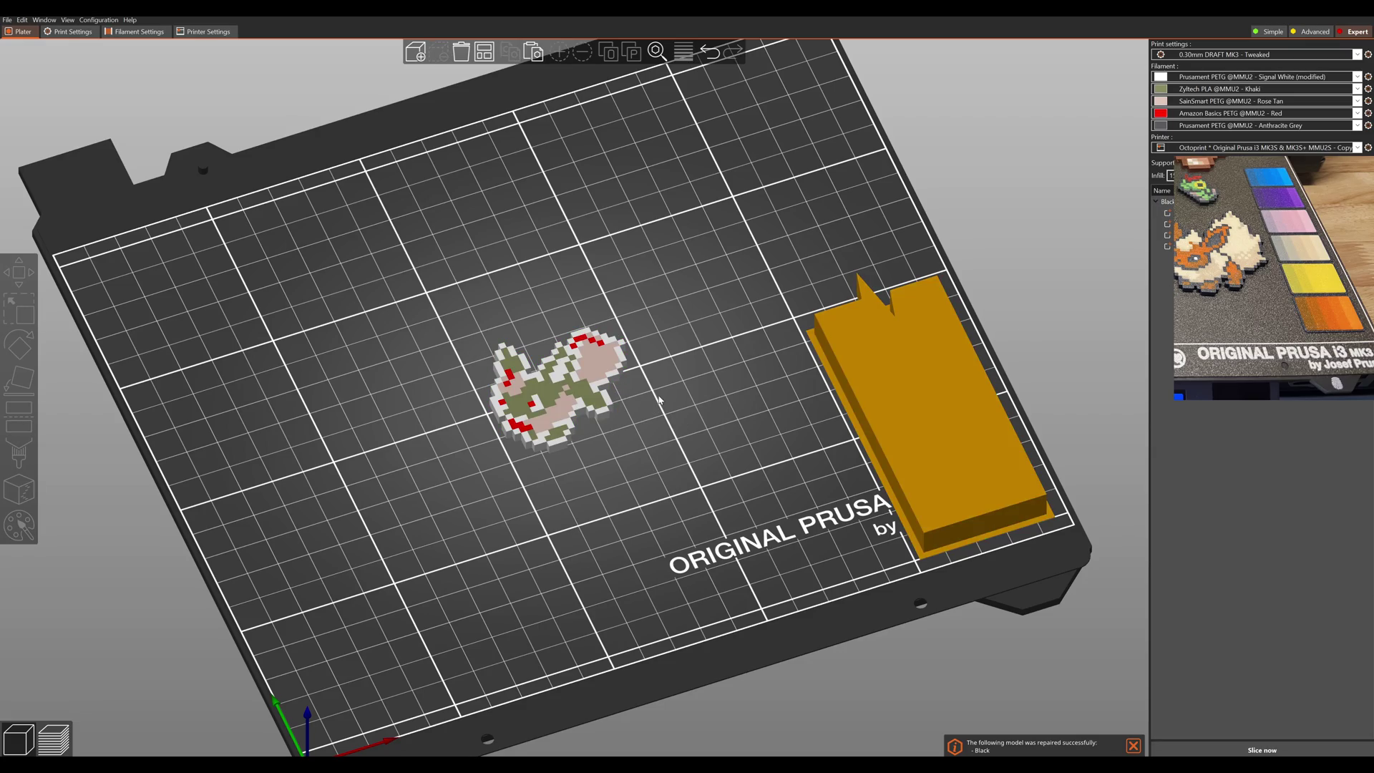
View the bed from above and select the sprite's red and black parts to identify them.
scroll(662, 390, down, 2)
scroll(733, 390, up, 6)
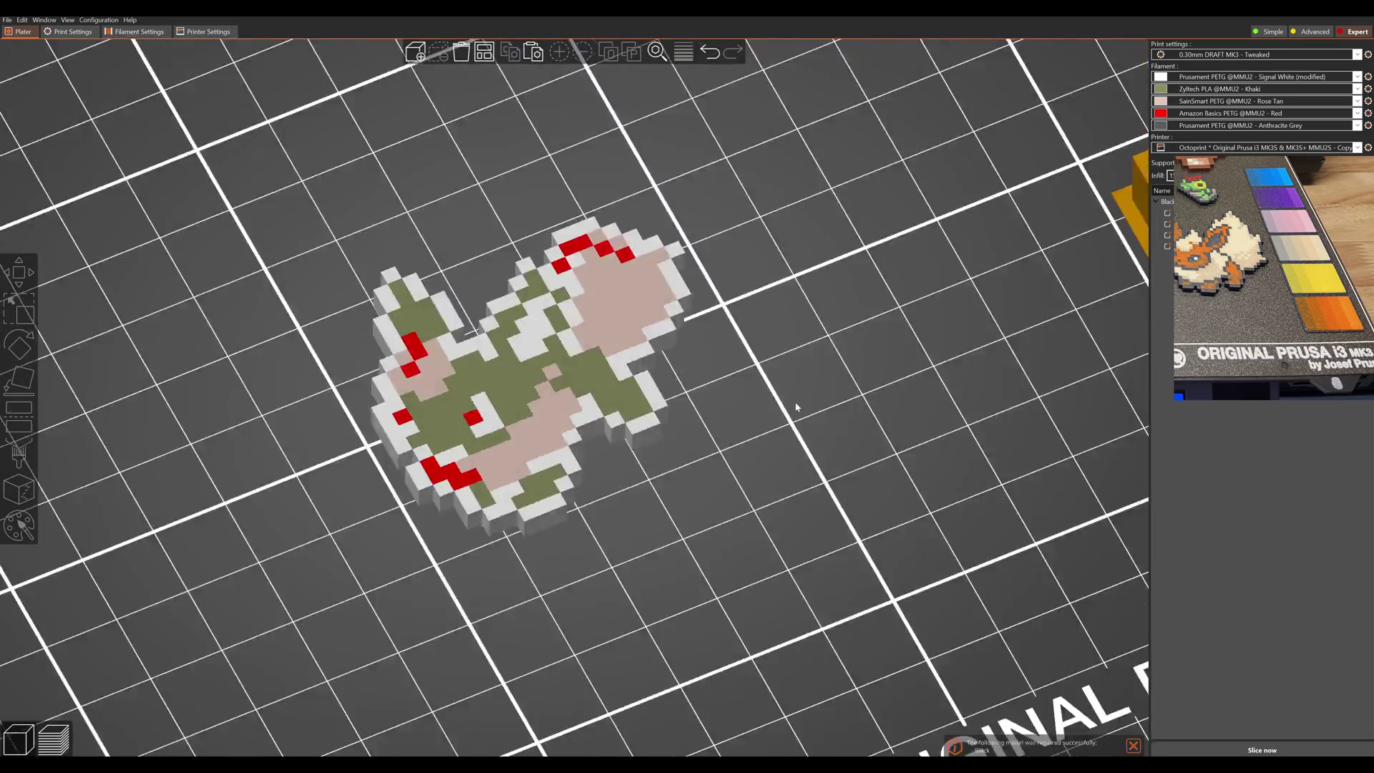
key(1)
scroll(607, 341, up, 3)
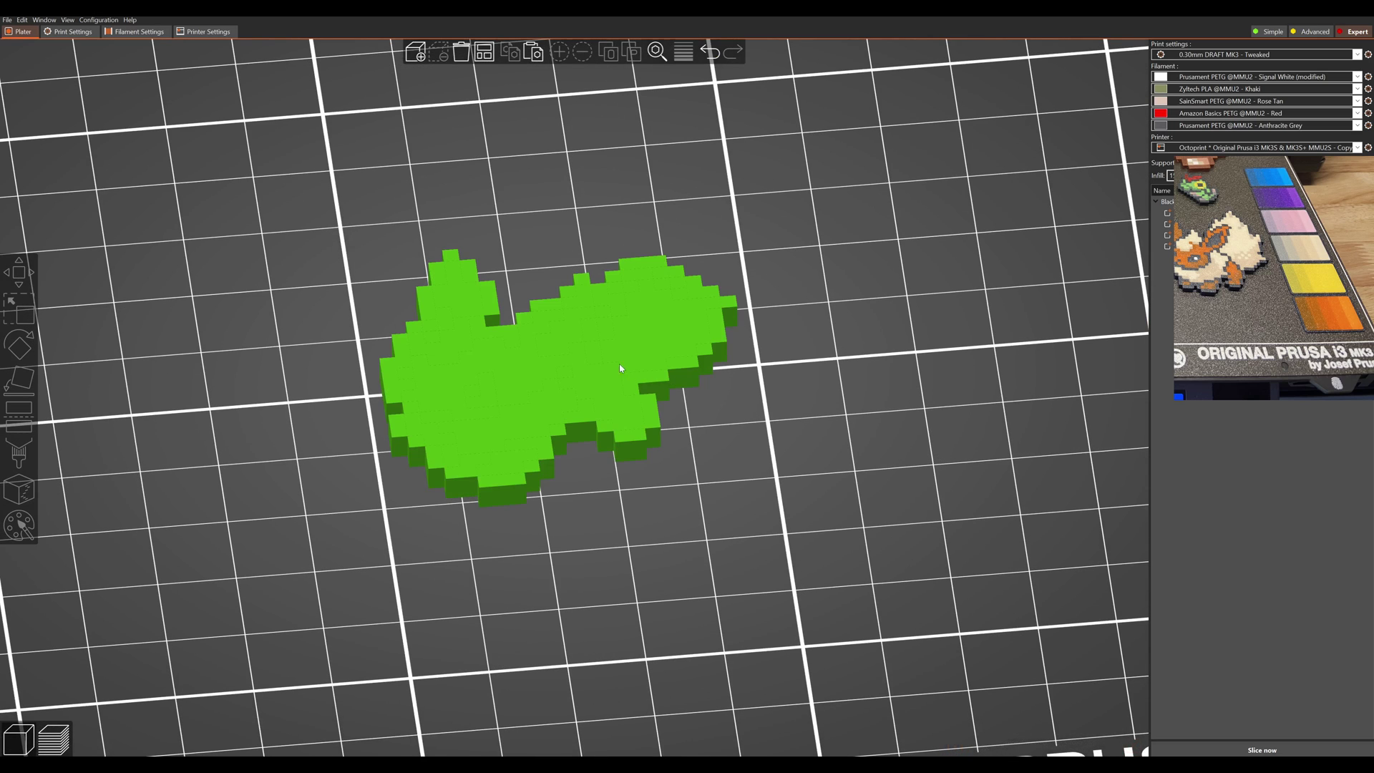
key(ctrl+a)
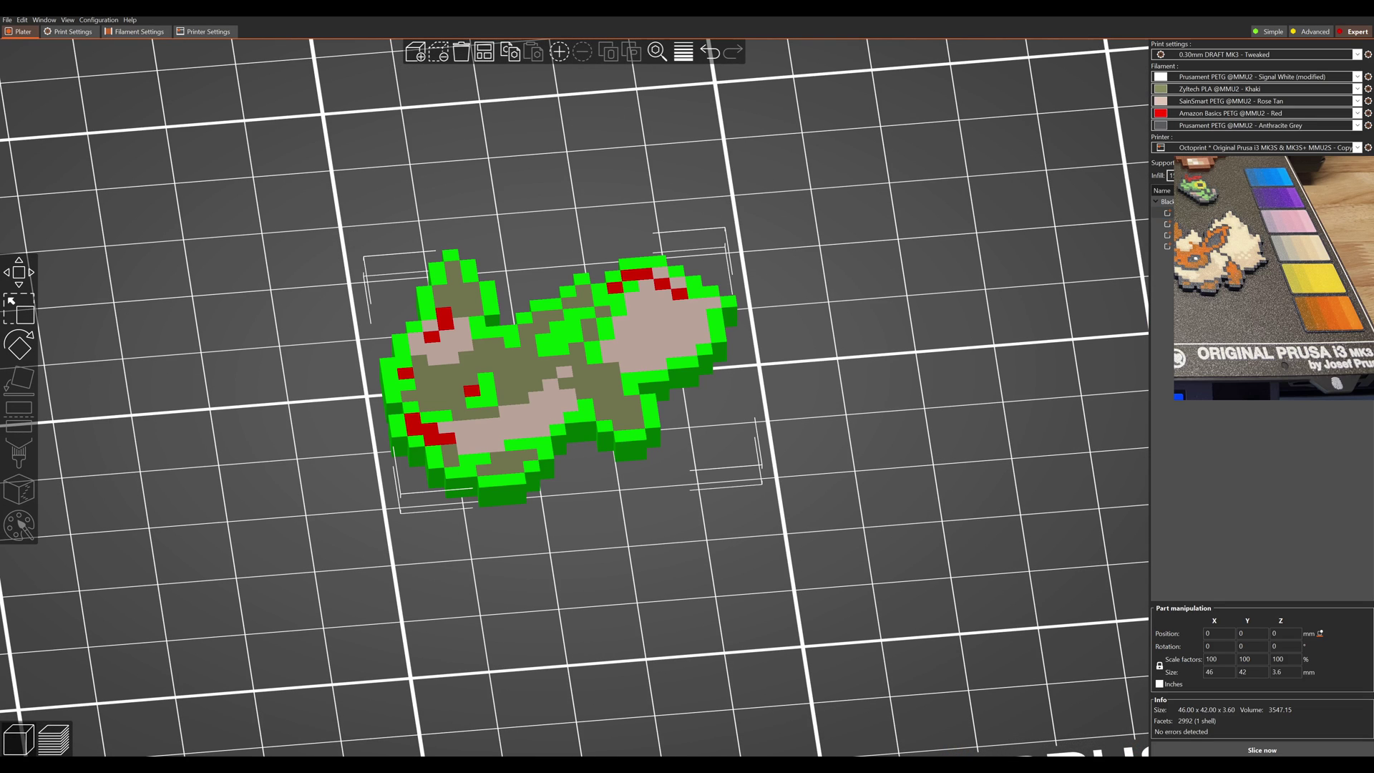
click(1168, 246)
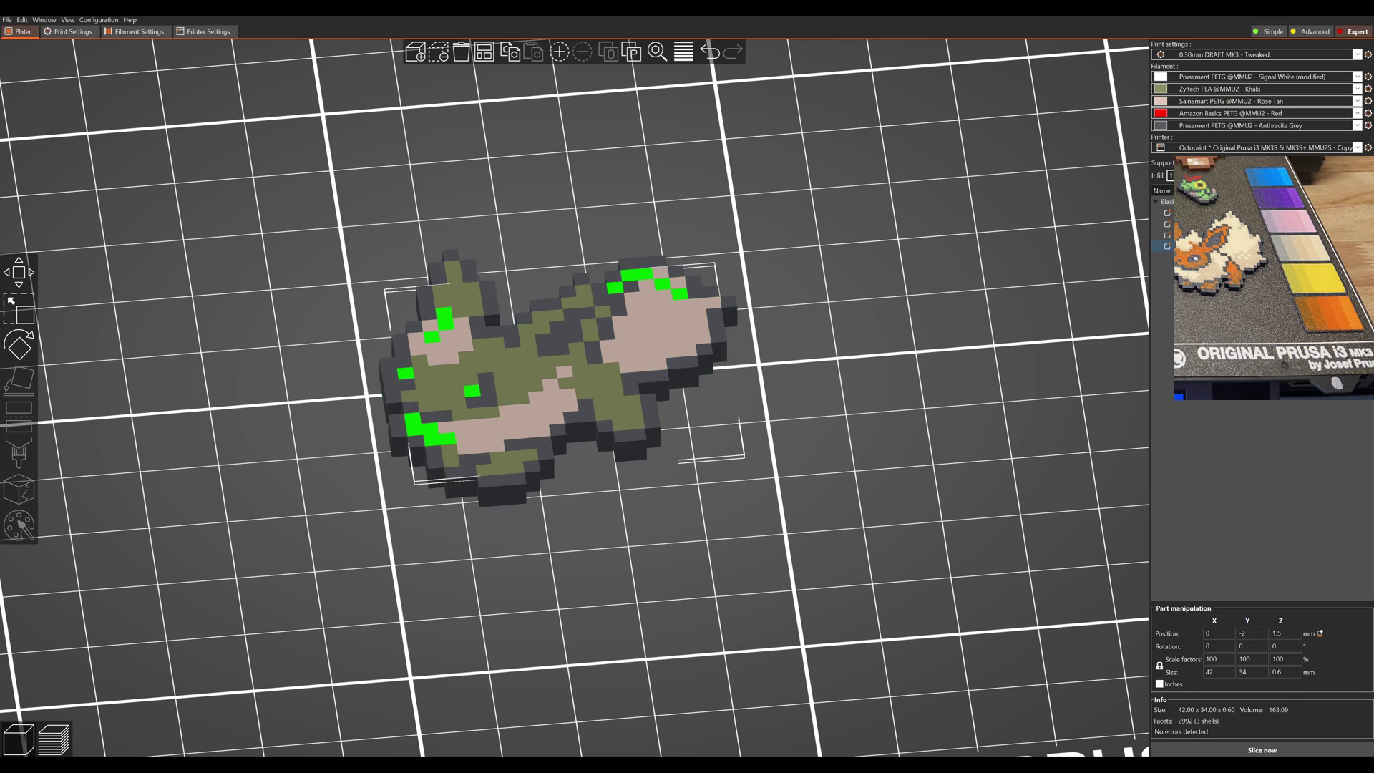
click(1168, 213)
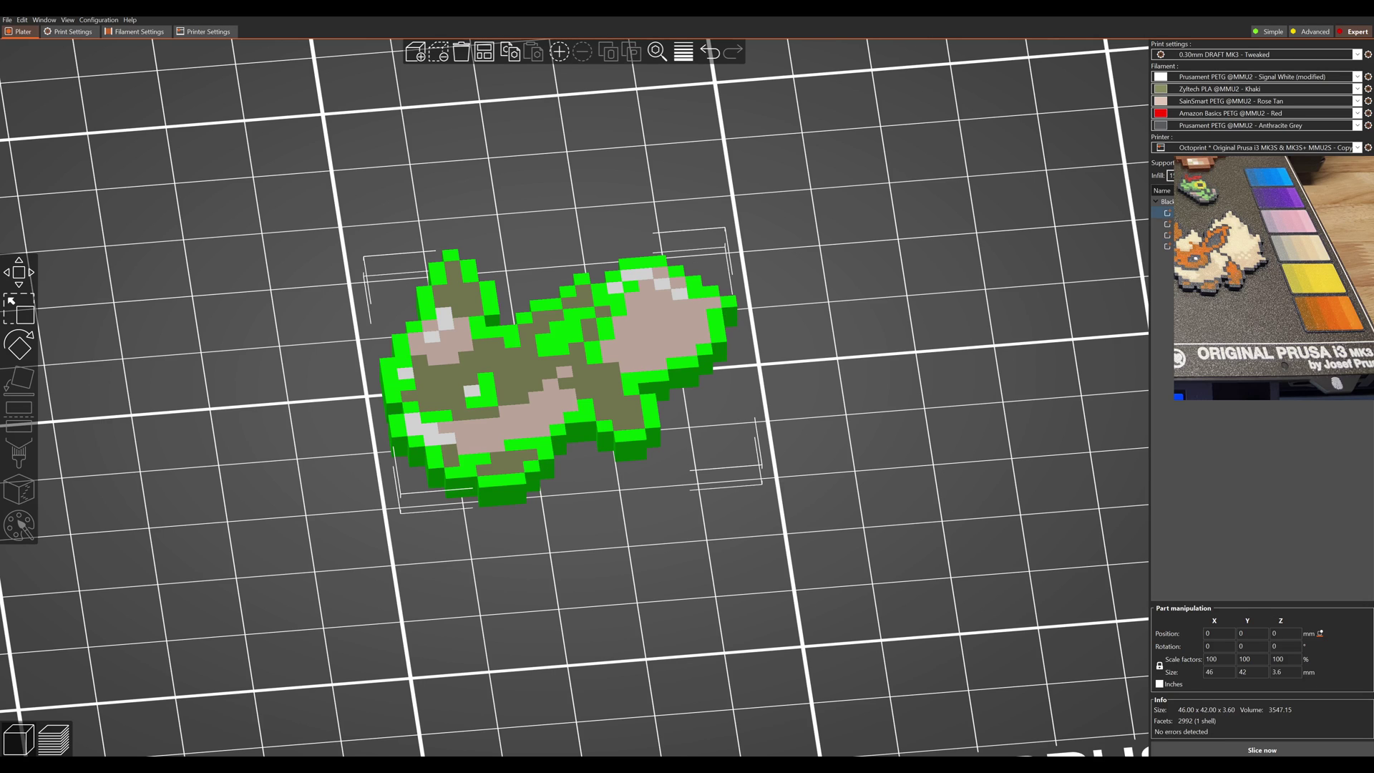
click(1168, 246)
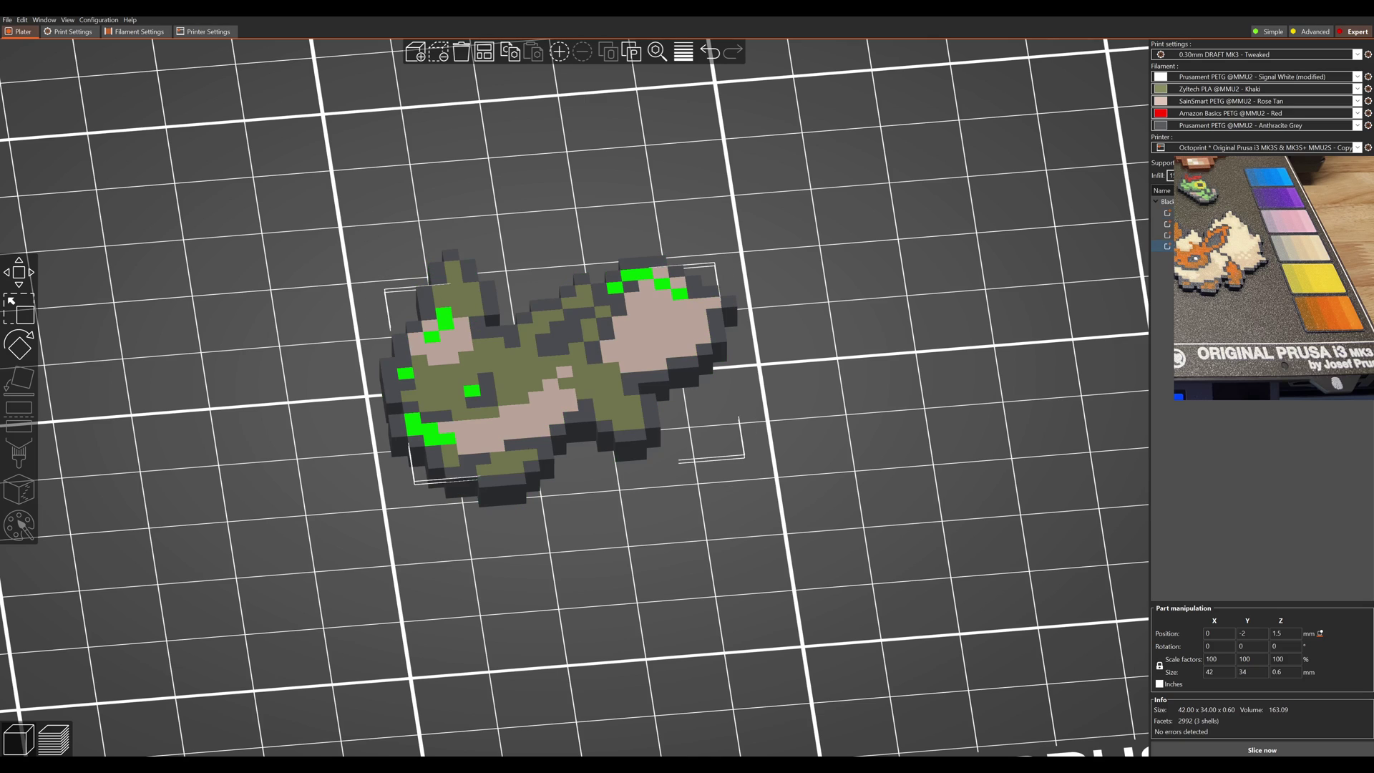
drag(1048, 312, 1210, 308)
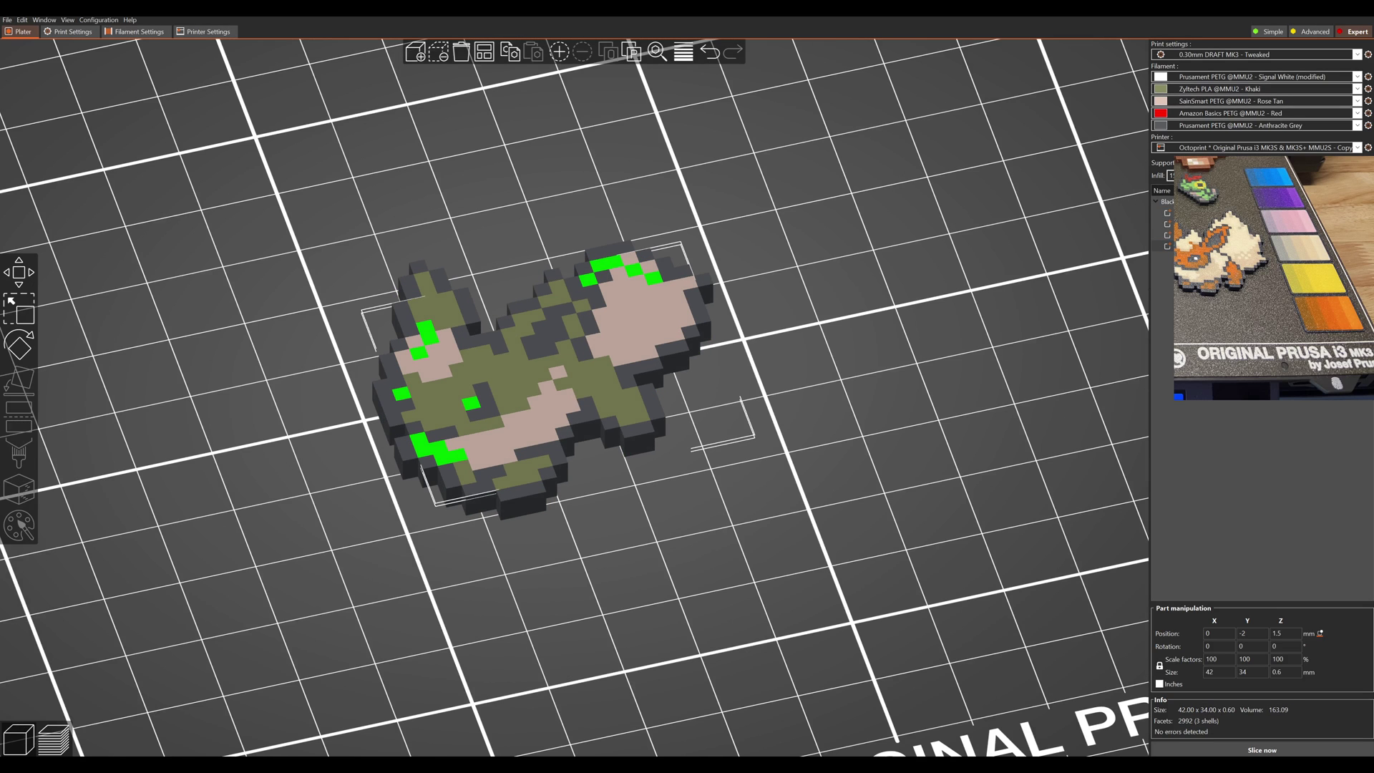
click(1216, 89)
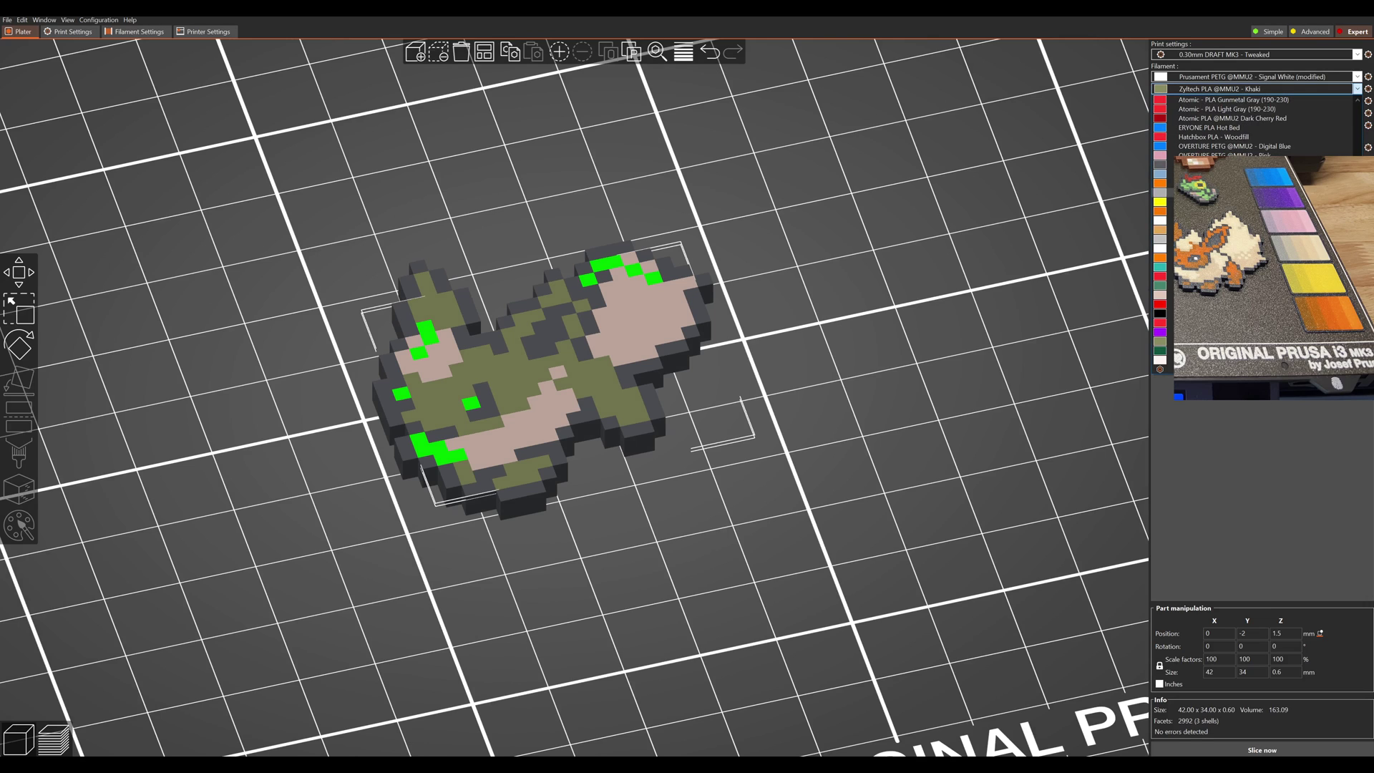
click(1259, 183)
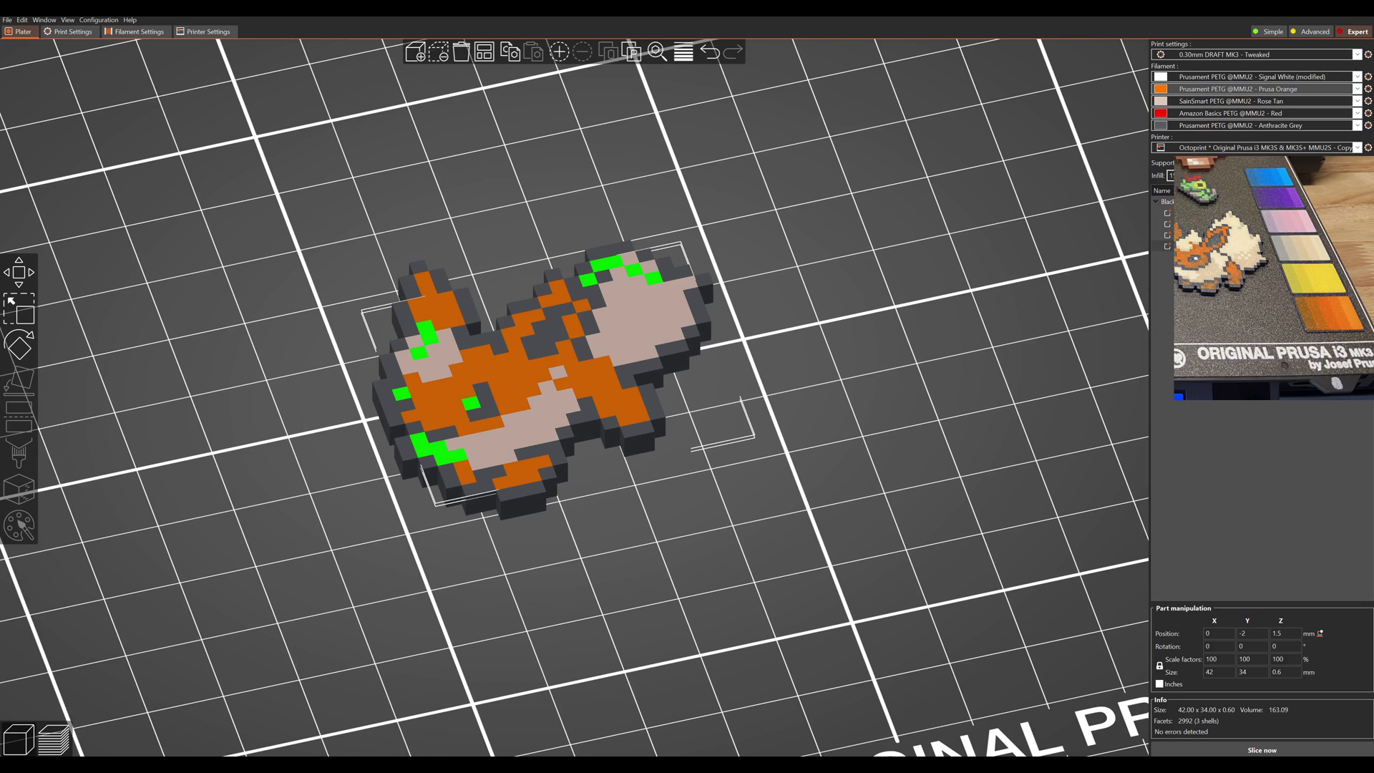
click(1163, 236)
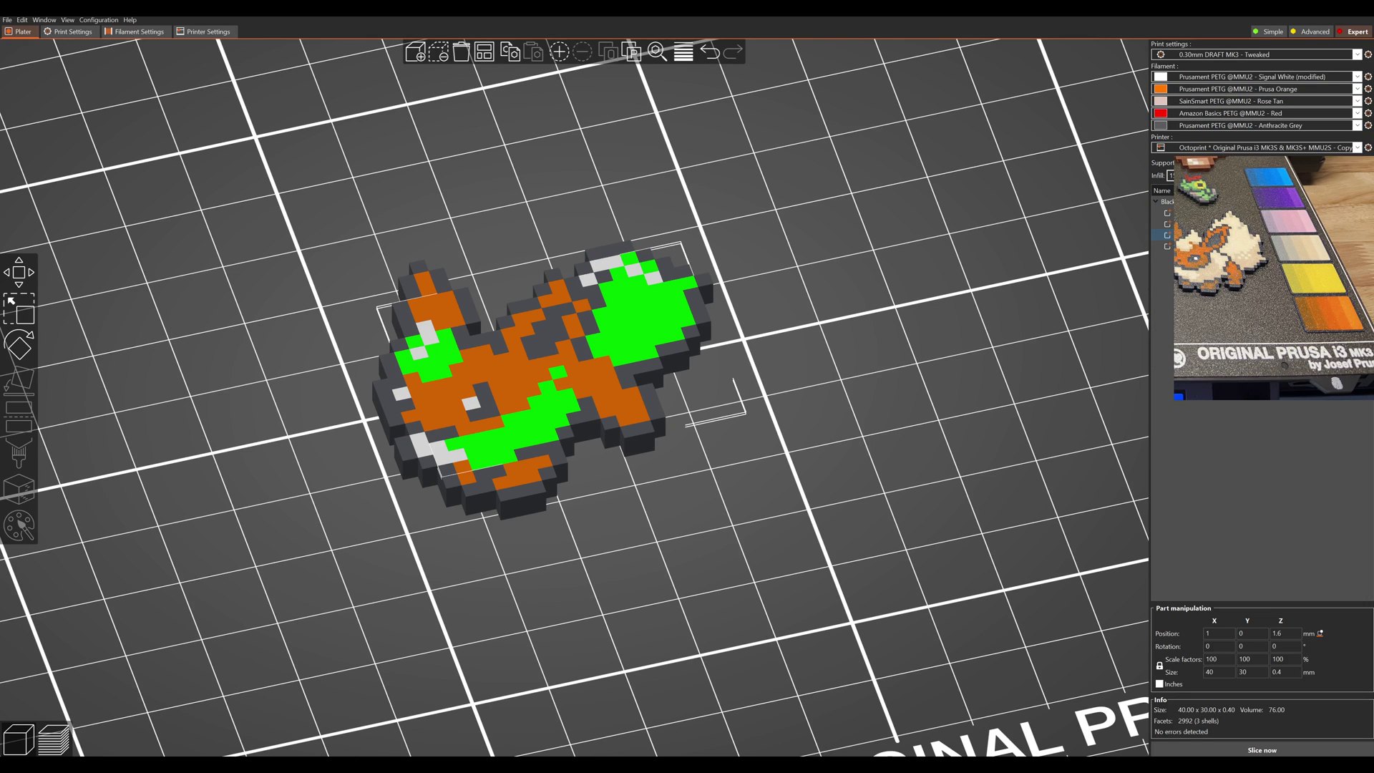
click(895, 375)
key(1)
key(b)
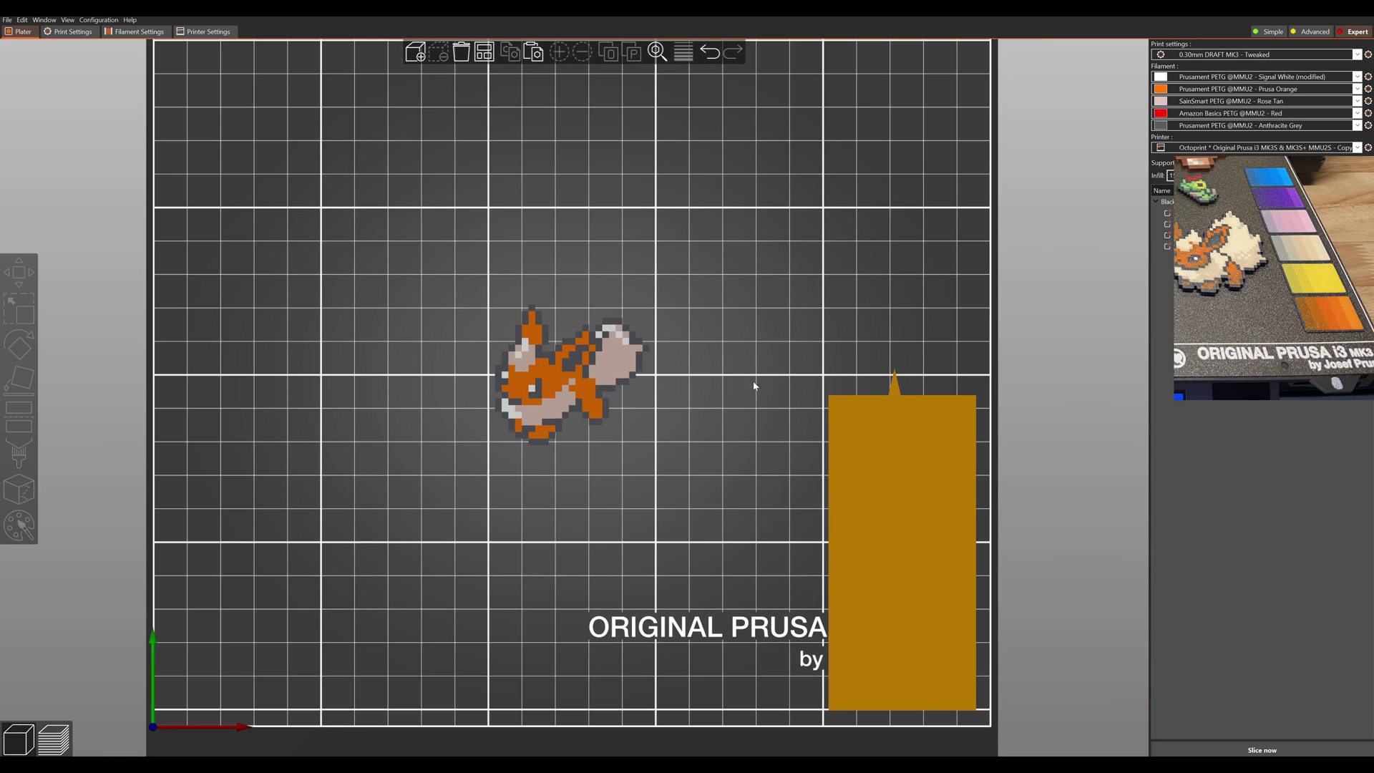
drag(728, 445, 619, 501)
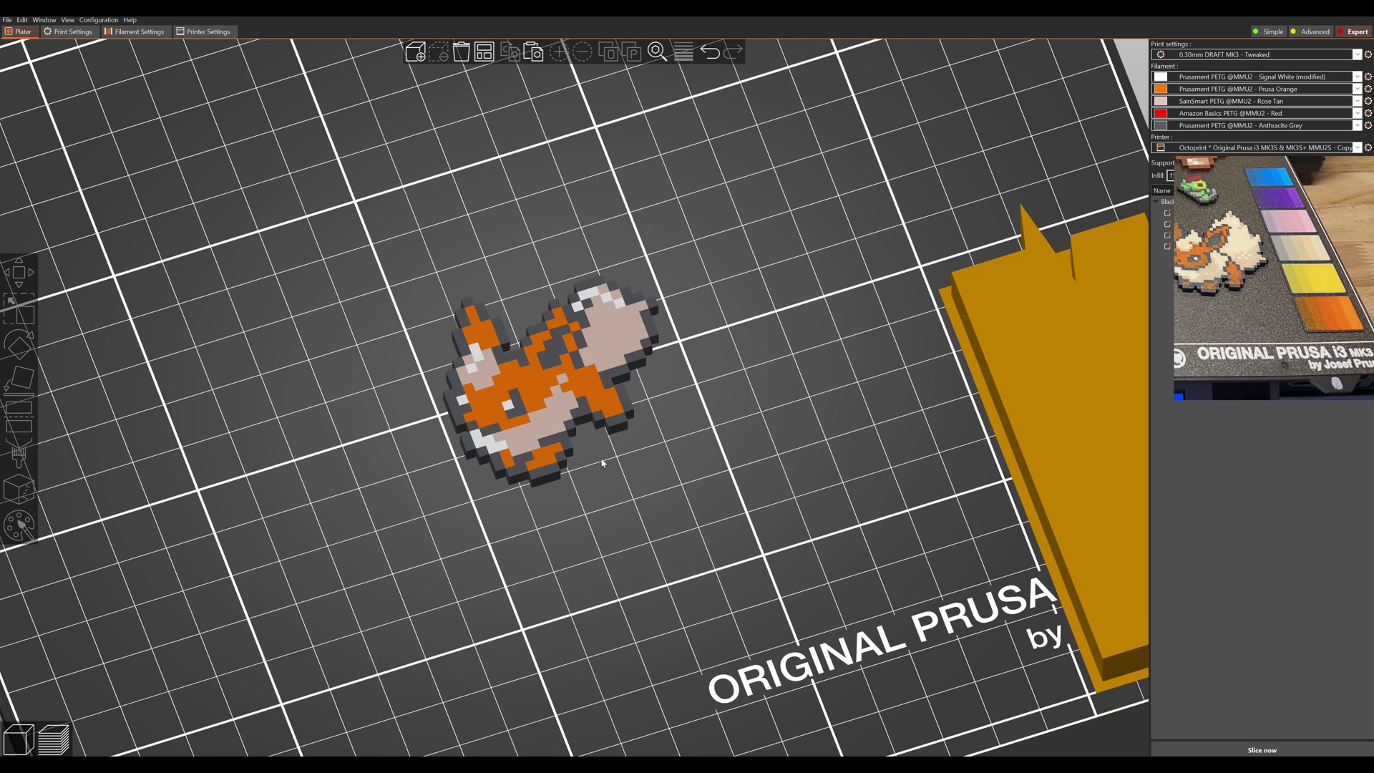
Lay the sprite on its front face with Place on Face (F), then orbit below to check the colours.
click(544, 404)
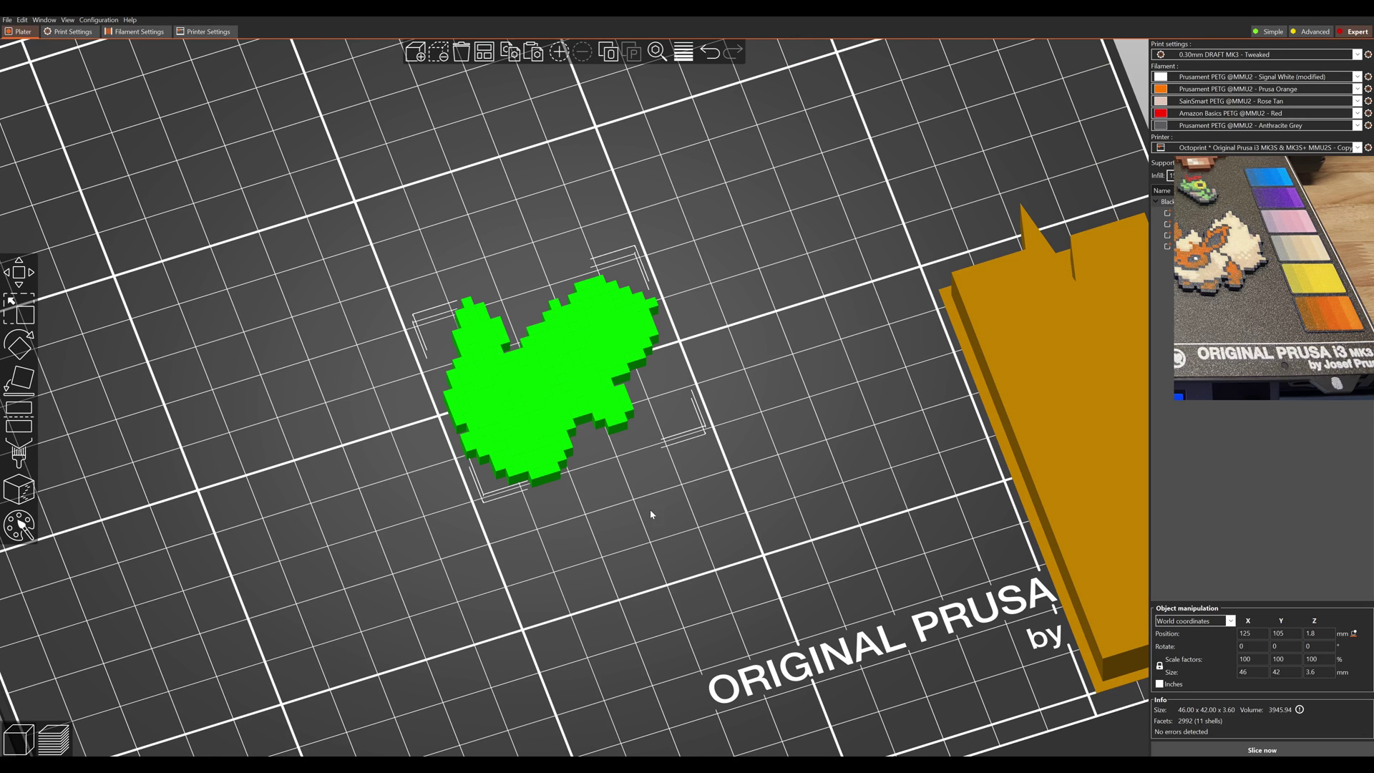
key(f)
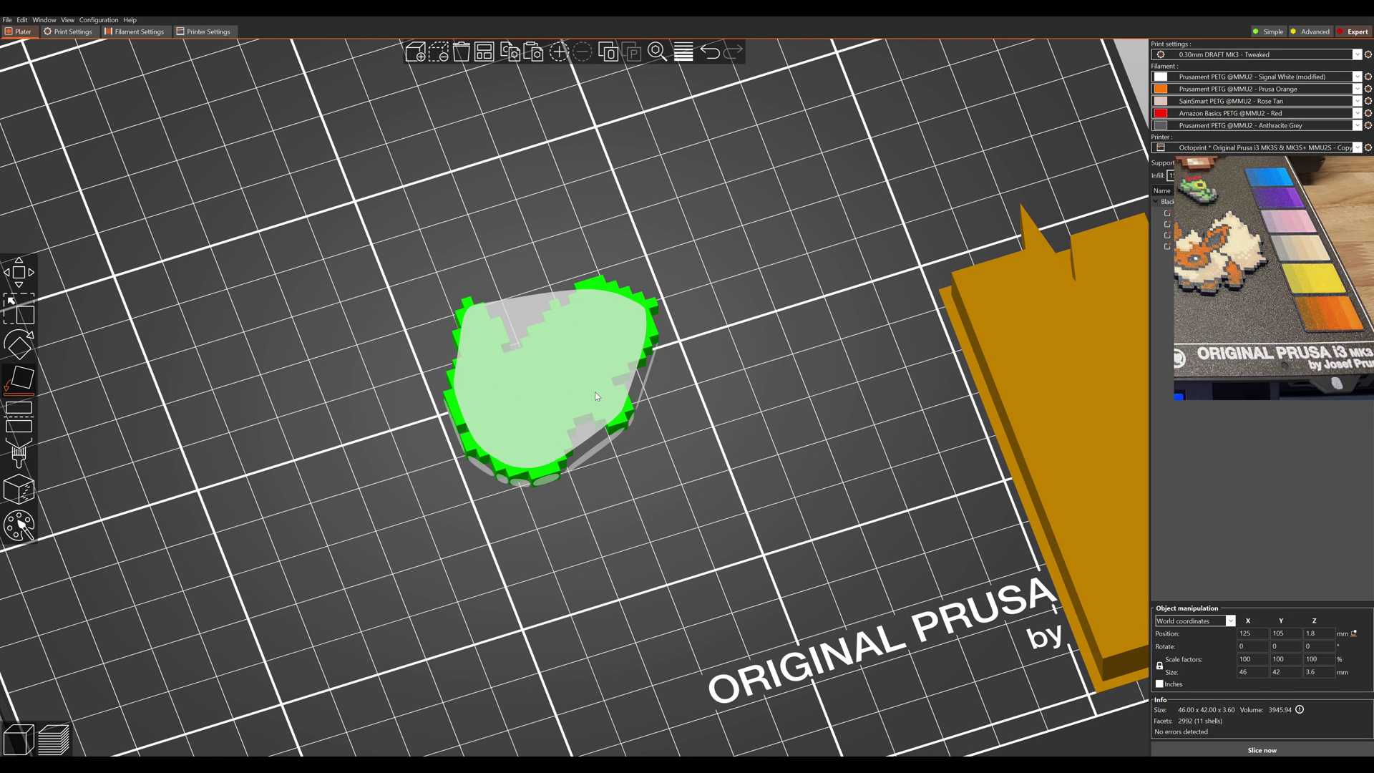
click(557, 376)
click(757, 538)
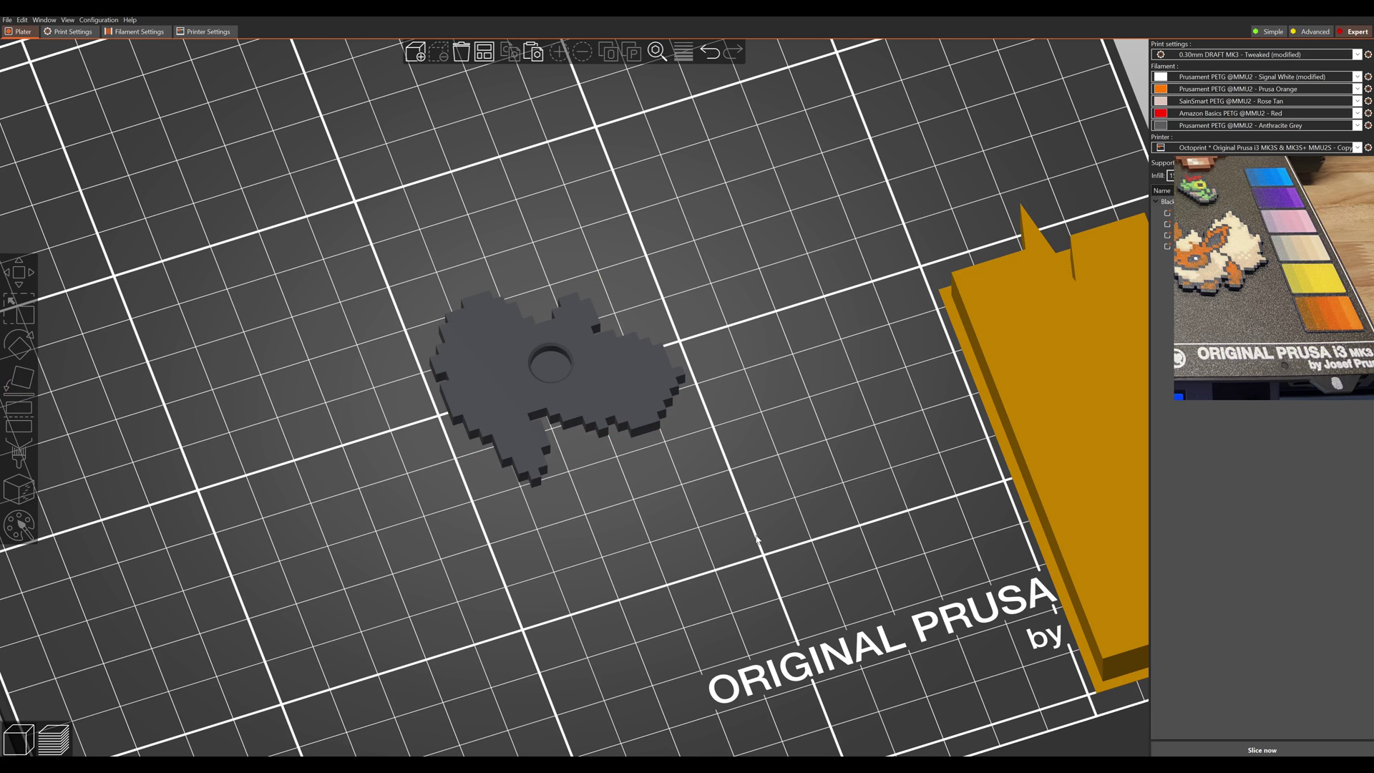
drag(758, 538, 730, 440)
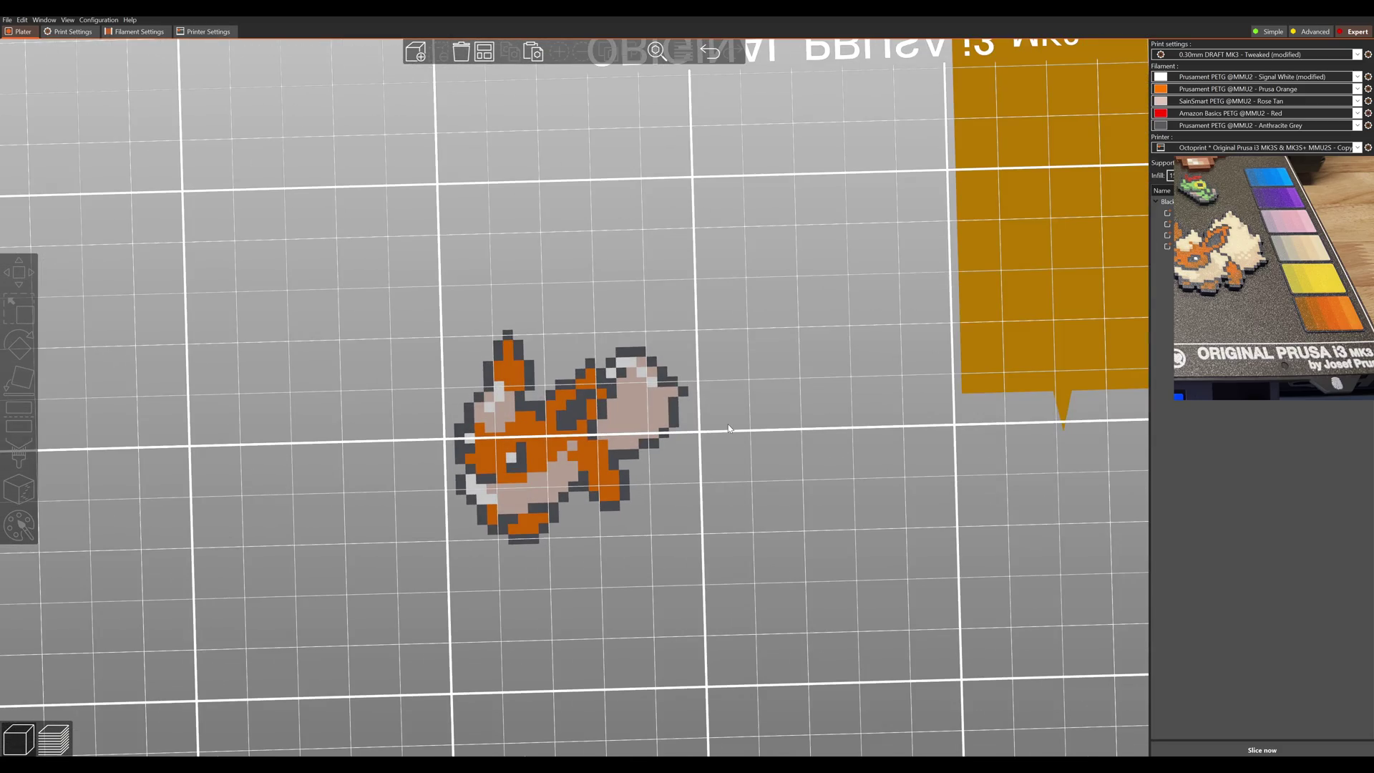
drag(728, 428, 888, 404)
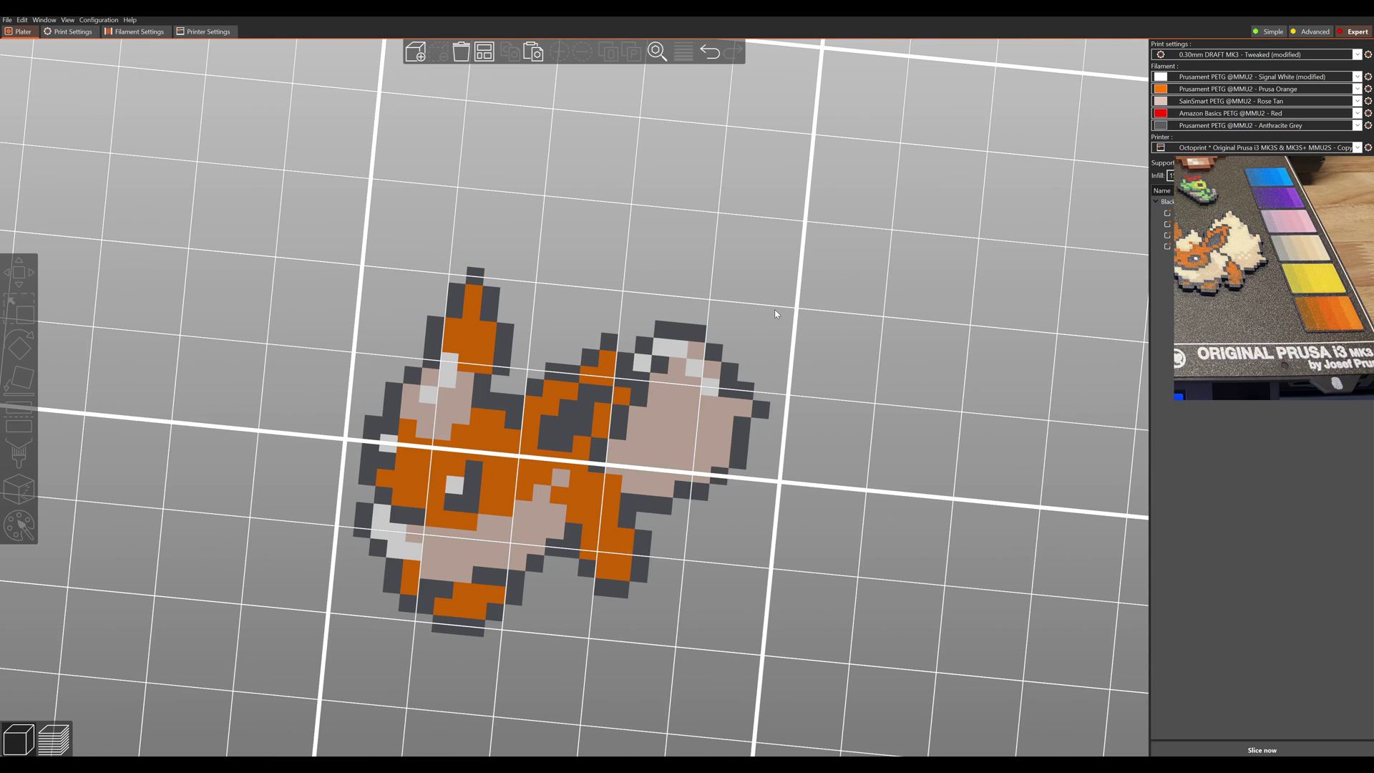
drag(718, 282, 711, 367)
Slice the sprite and drag the layer slider down to view the first layers.
scroll(710, 367, down, 5)
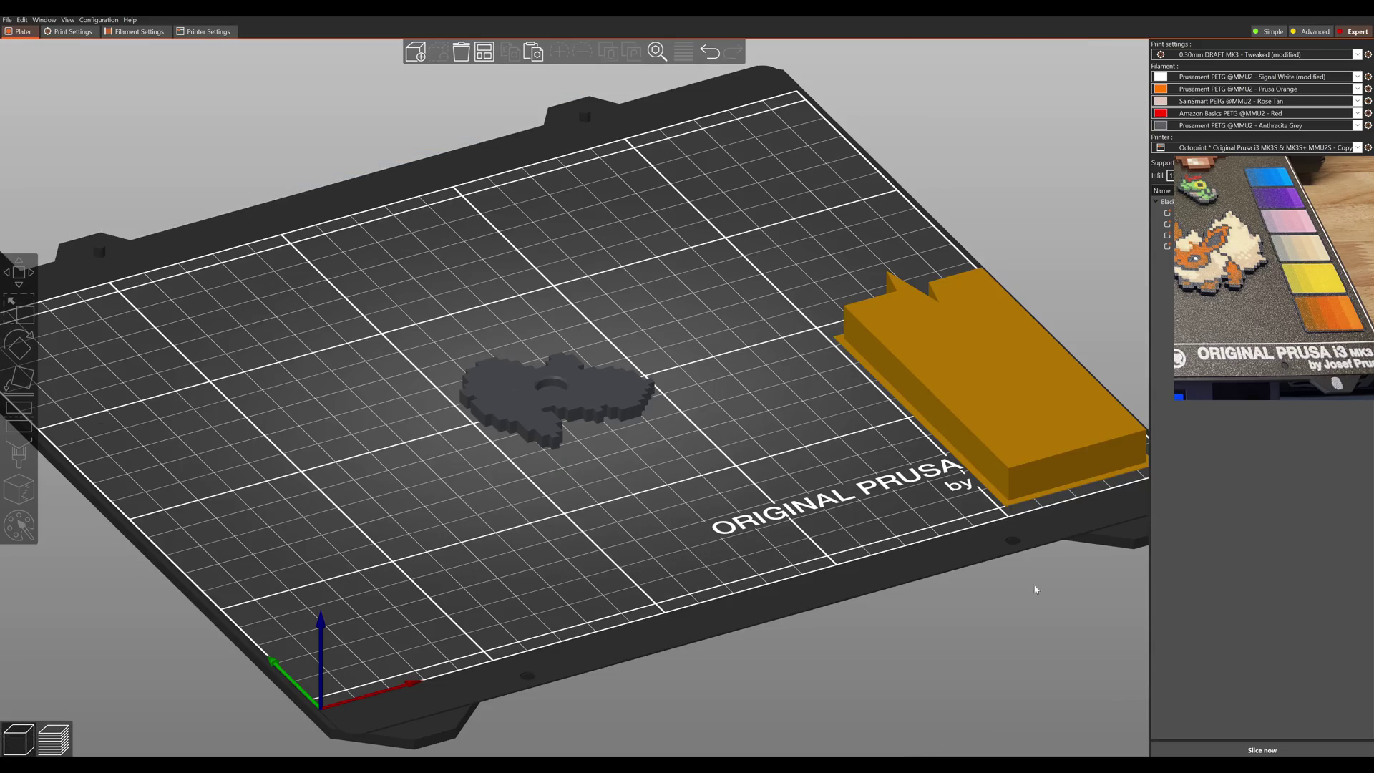
click(1271, 750)
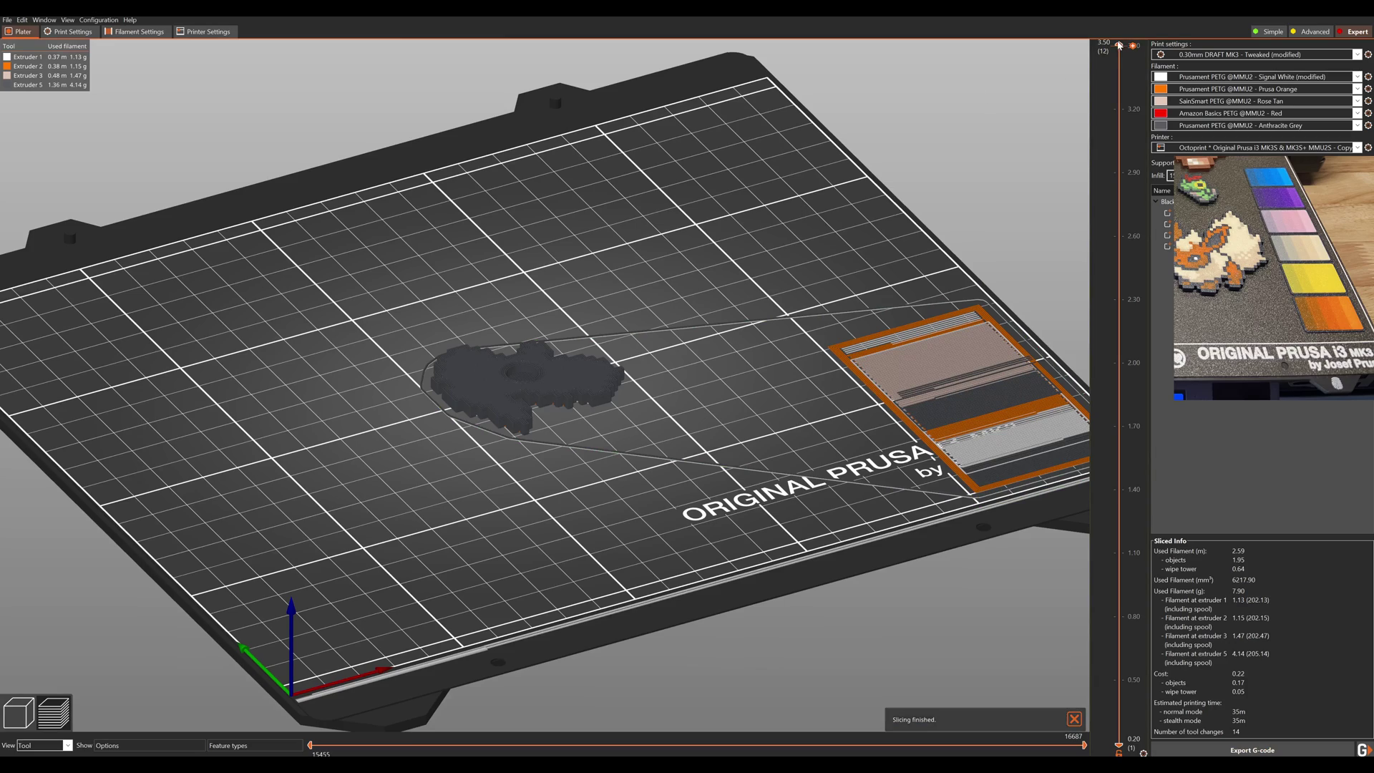
drag(1119, 45, 1120, 744)
drag(607, 565, 573, 561)
scroll(590, 547, up, 5)
middle_drag(773, 602, 698, 416)
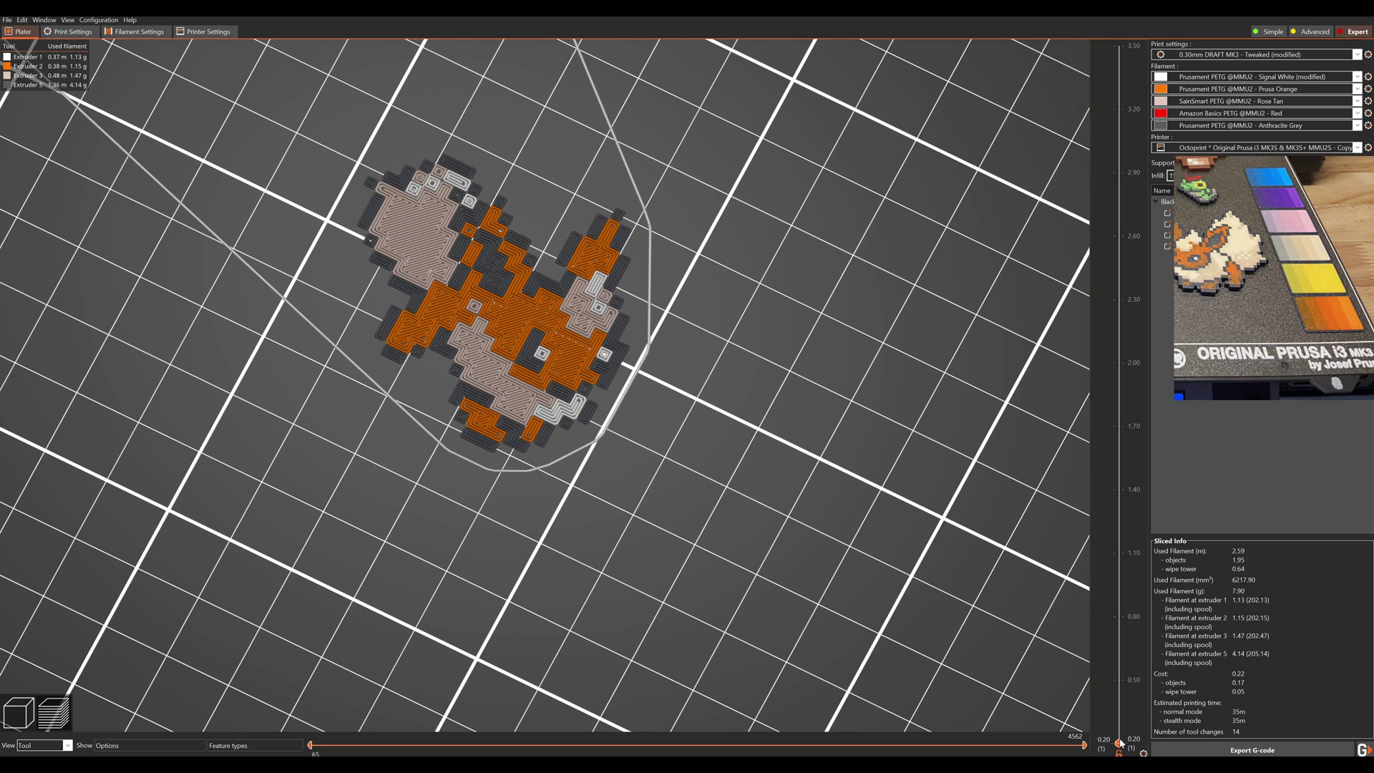
Step back and forth between layers 1 and 2 to compare the coloured pixels.
mouse_move(1122, 714)
mouse_down()
mouse_move(1135, 693)
mouse_move(1138, 722)
mouse_up()
scroll(1137, 721, up, 1)
scroll(1137, 720, down, 1)
scroll(1136, 720, up, 1)
scroll(1137, 710, down, 1)
scroll(1136, 696, up, 1)
scroll(1139, 710, down, 1)
scroll(1138, 698, up, 1)
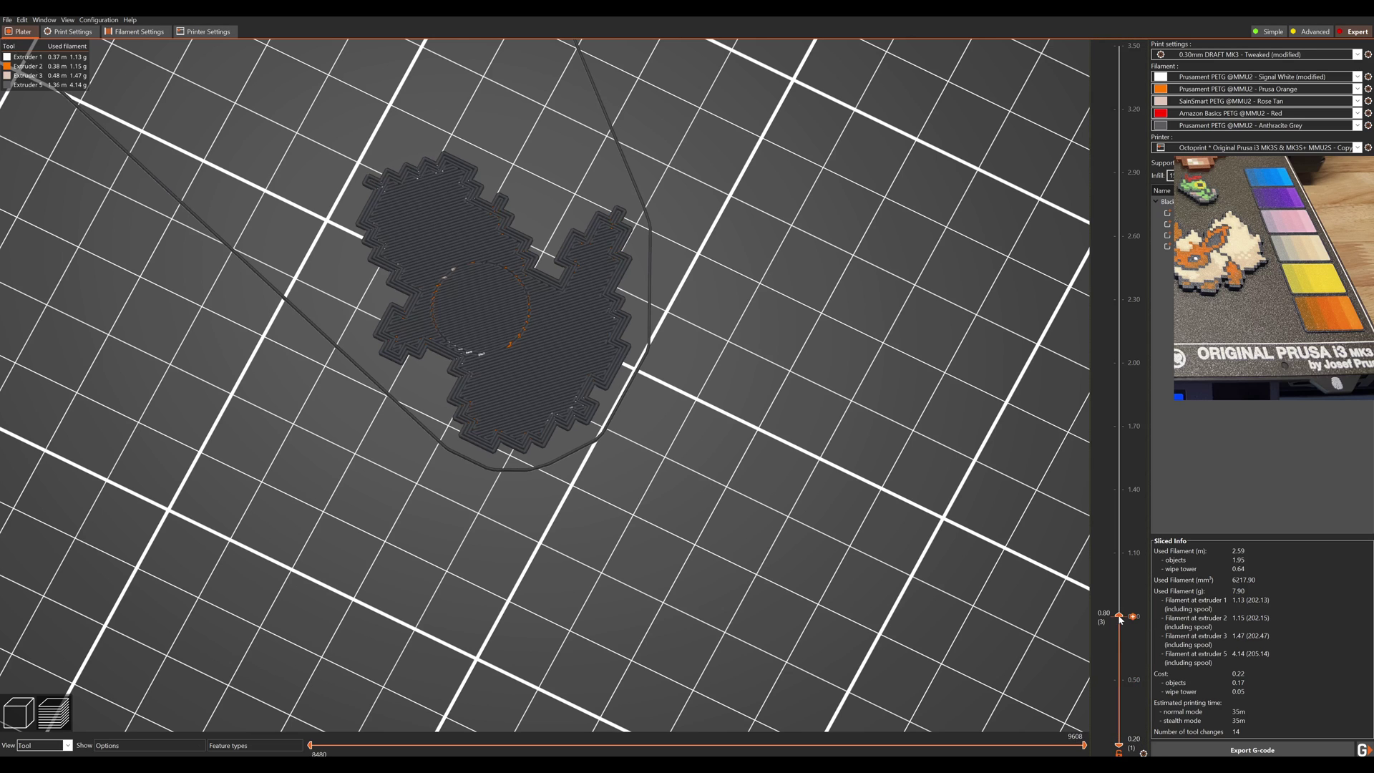
scroll(1136, 430, down, 1)
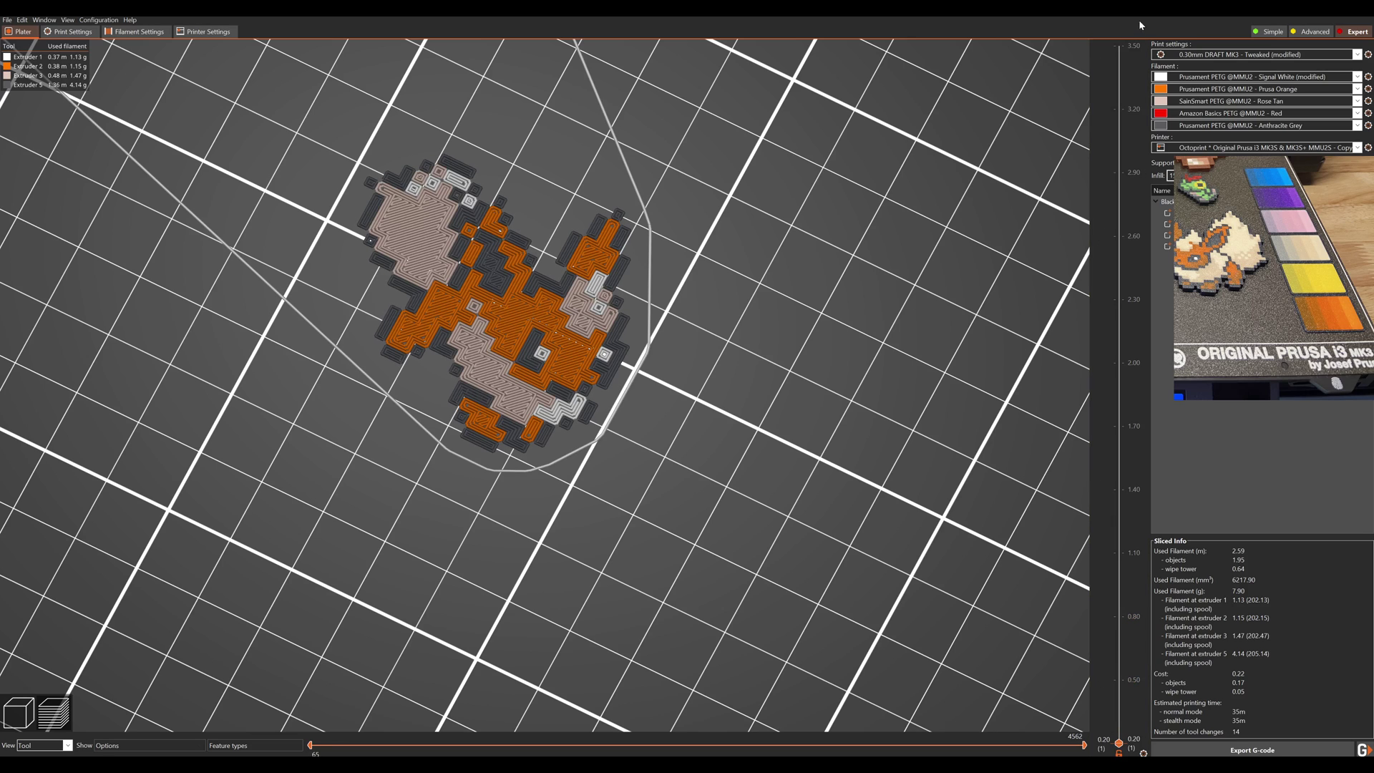
click(1251, 58)
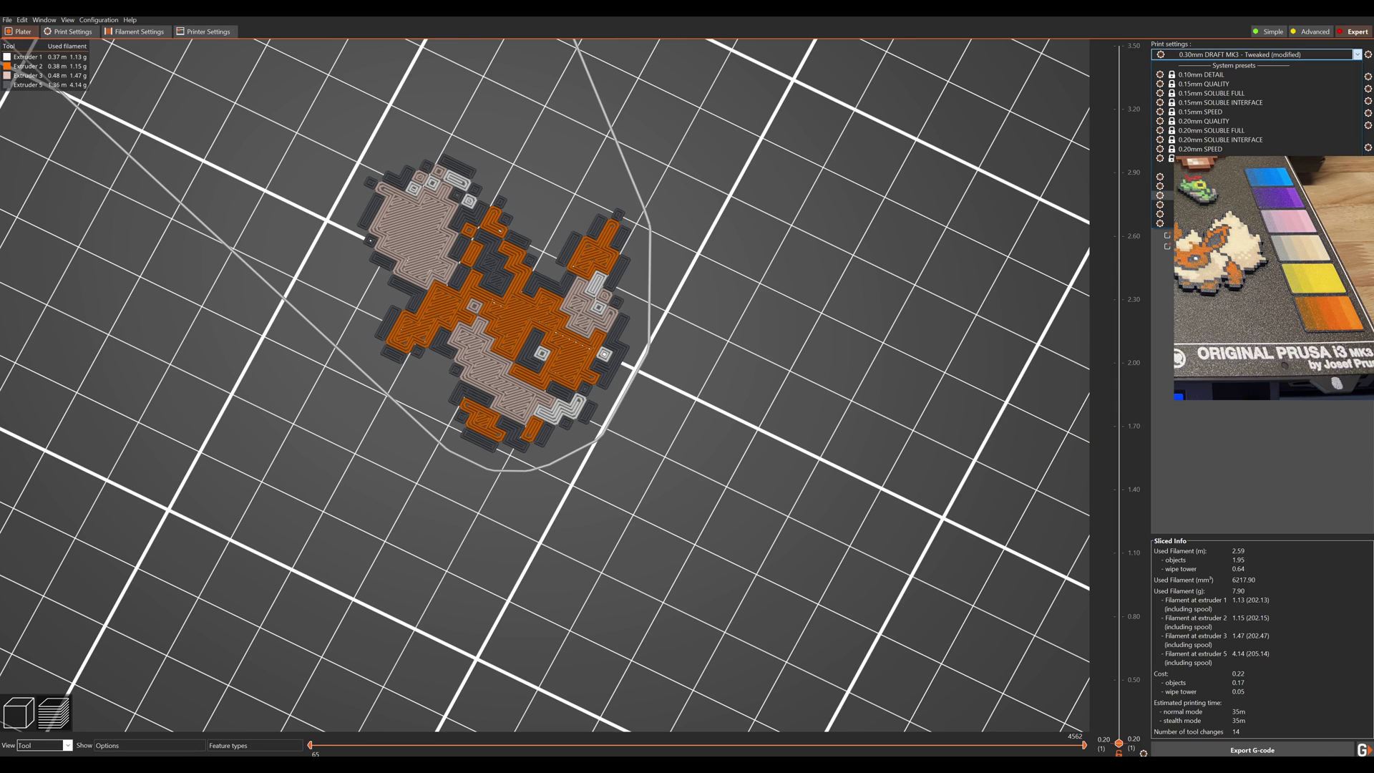
Switch to the 0.20mm QUALITY MK3 - Copy profile, discarding unsaved wipe-tower changes, and preview the second layer.
click(1163, 177)
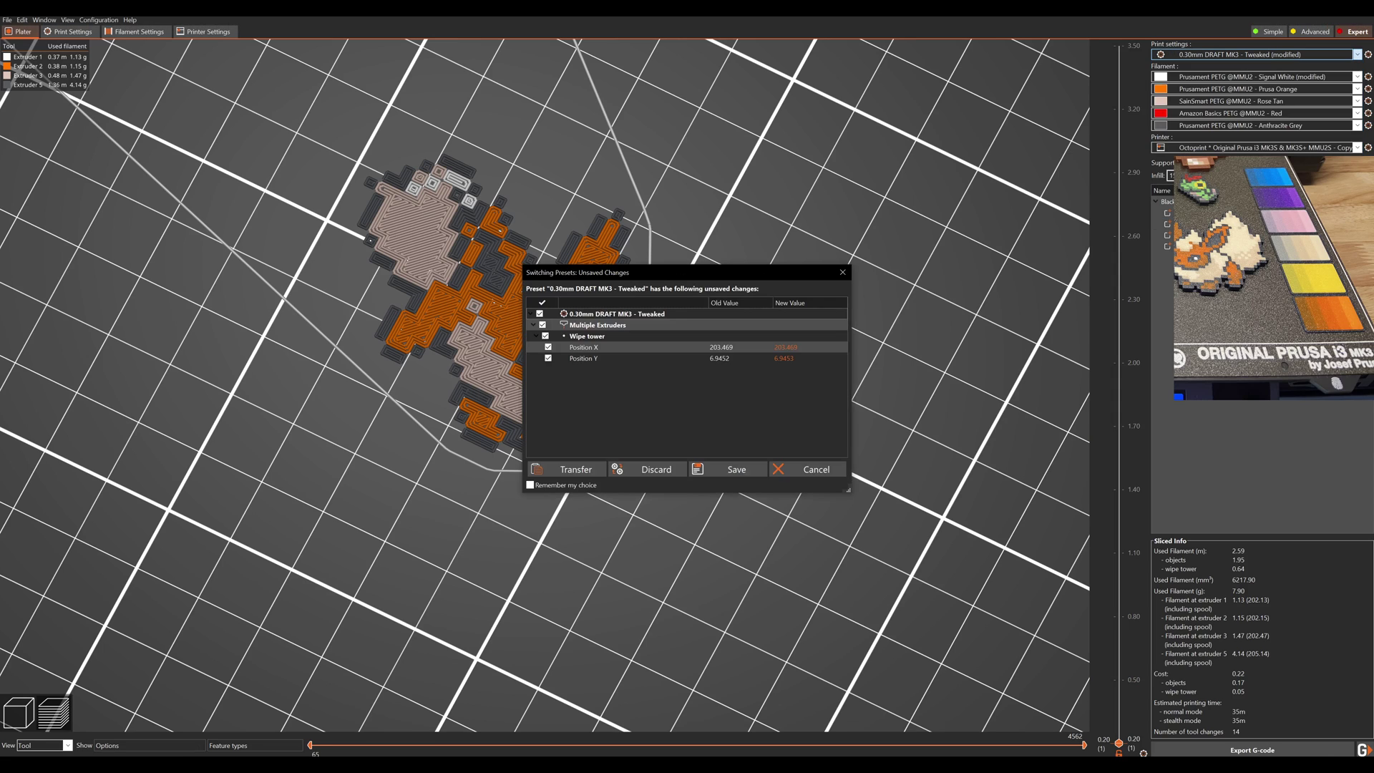
click(617, 468)
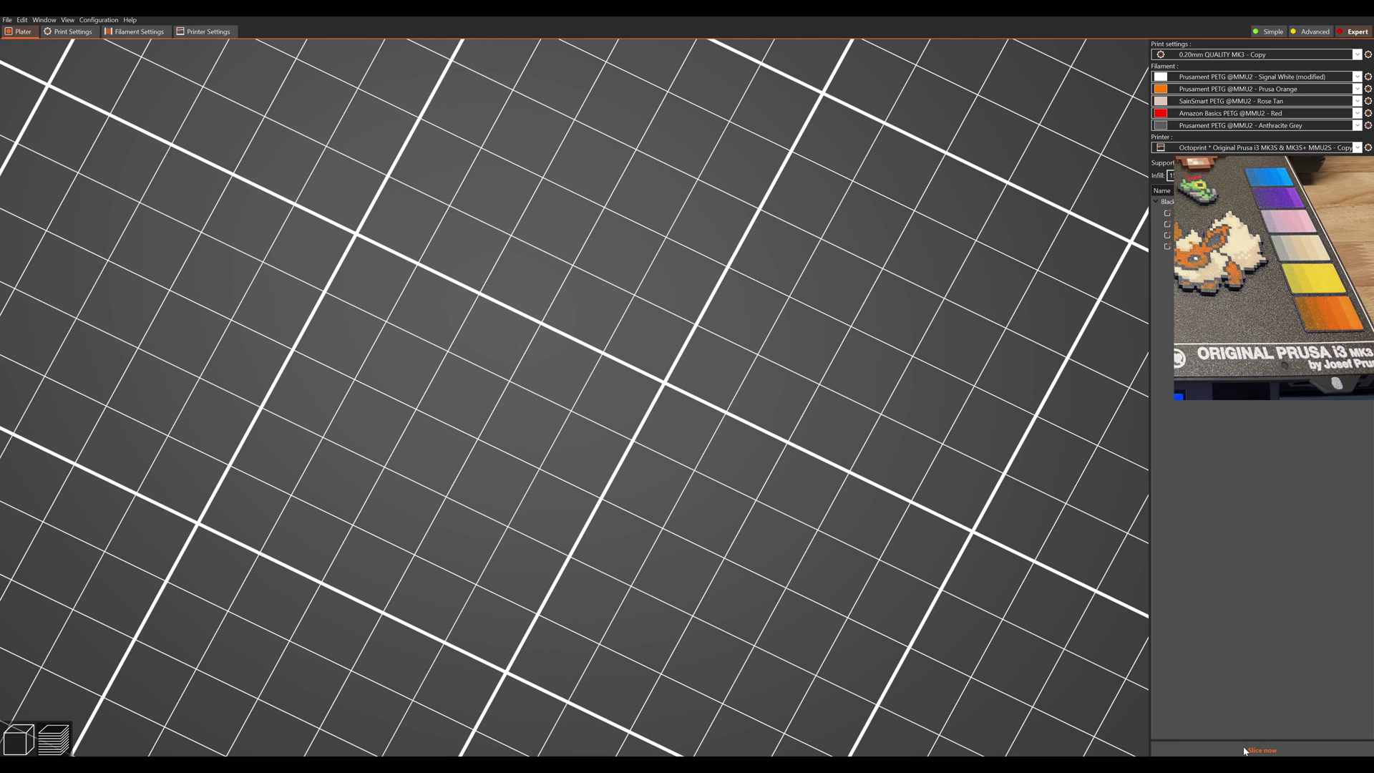
mouse_move(1119, 44)
mouse_down()
mouse_move(1119, 743)
mouse_move(1095, 33)
mouse_up()
drag(896, 361, 754, 340)
scroll(754, 339, down, 5)
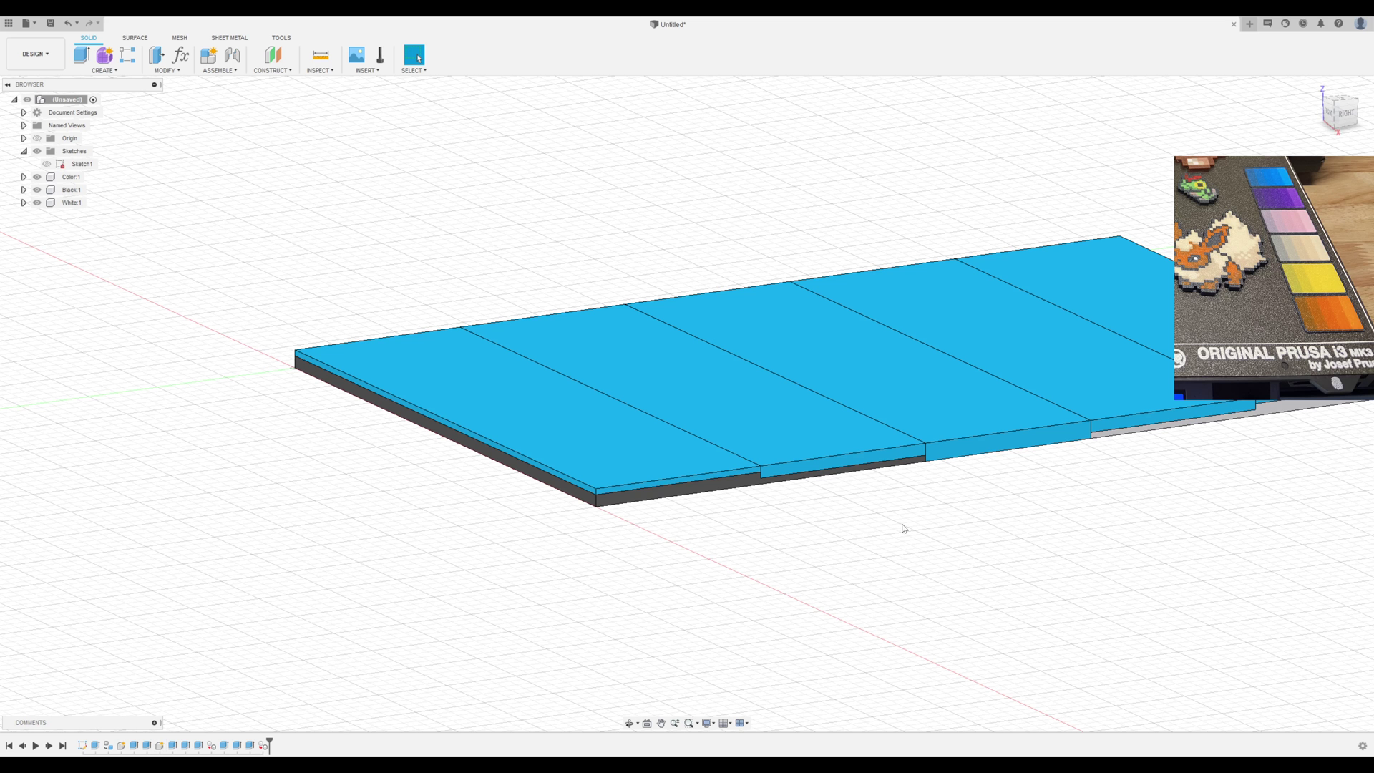
scroll(719, 574, down, 8)
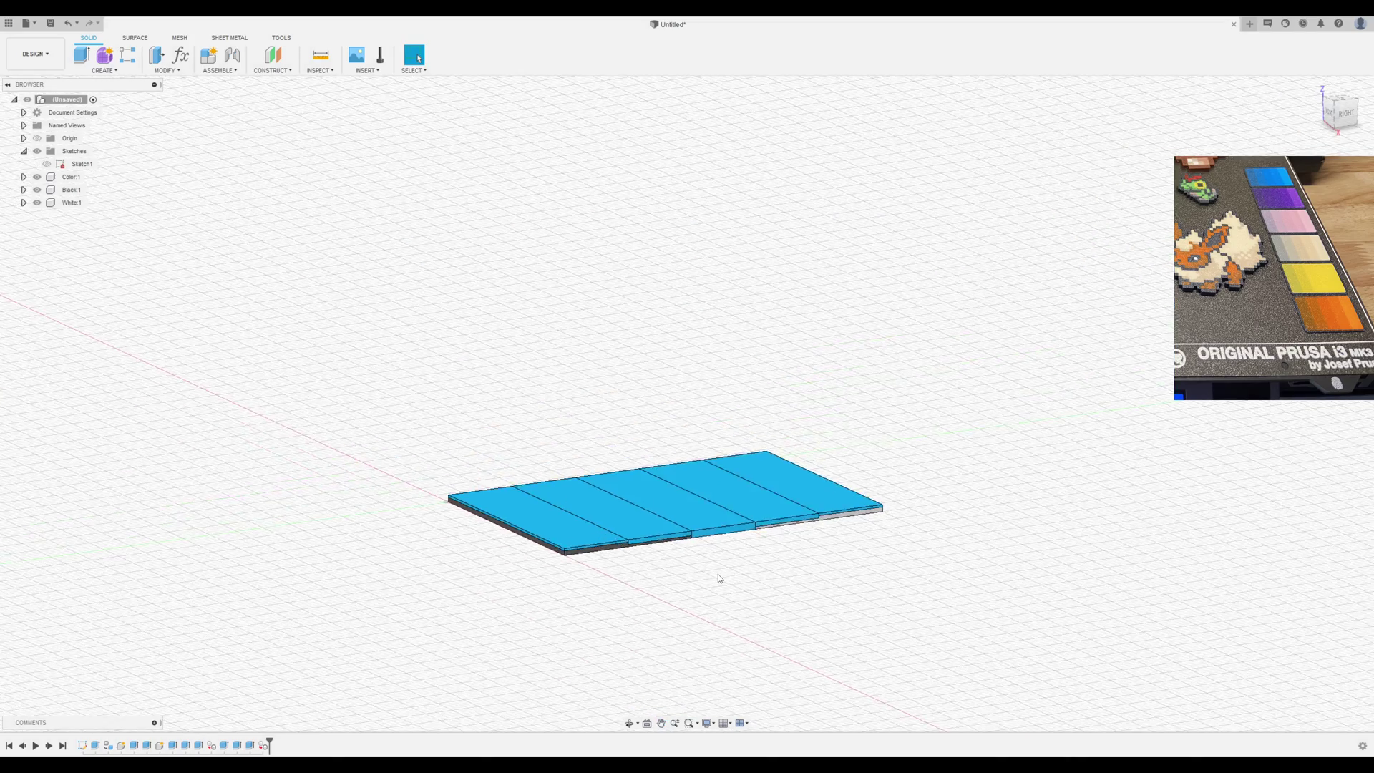
shift+middle_drag(719, 574, 770, 546)
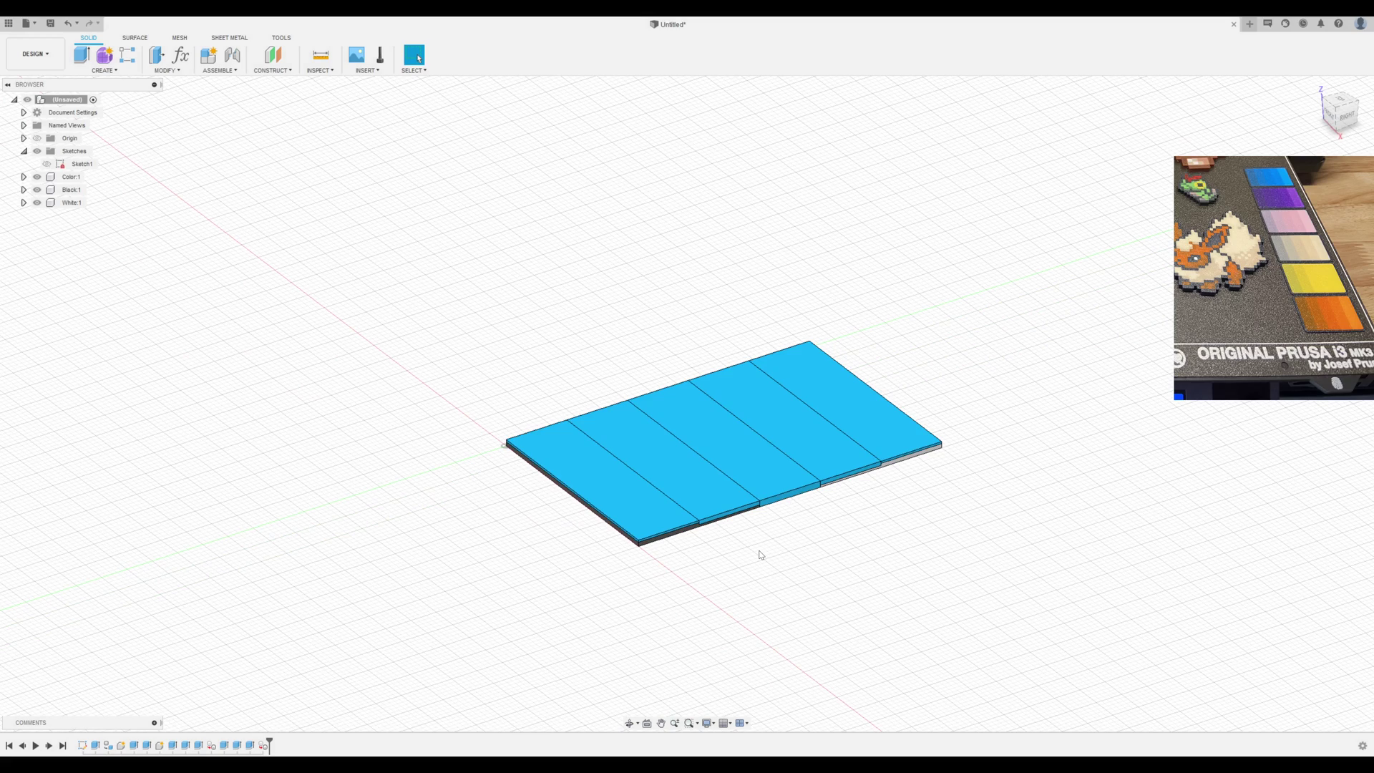
scroll(774, 557, down, 3)
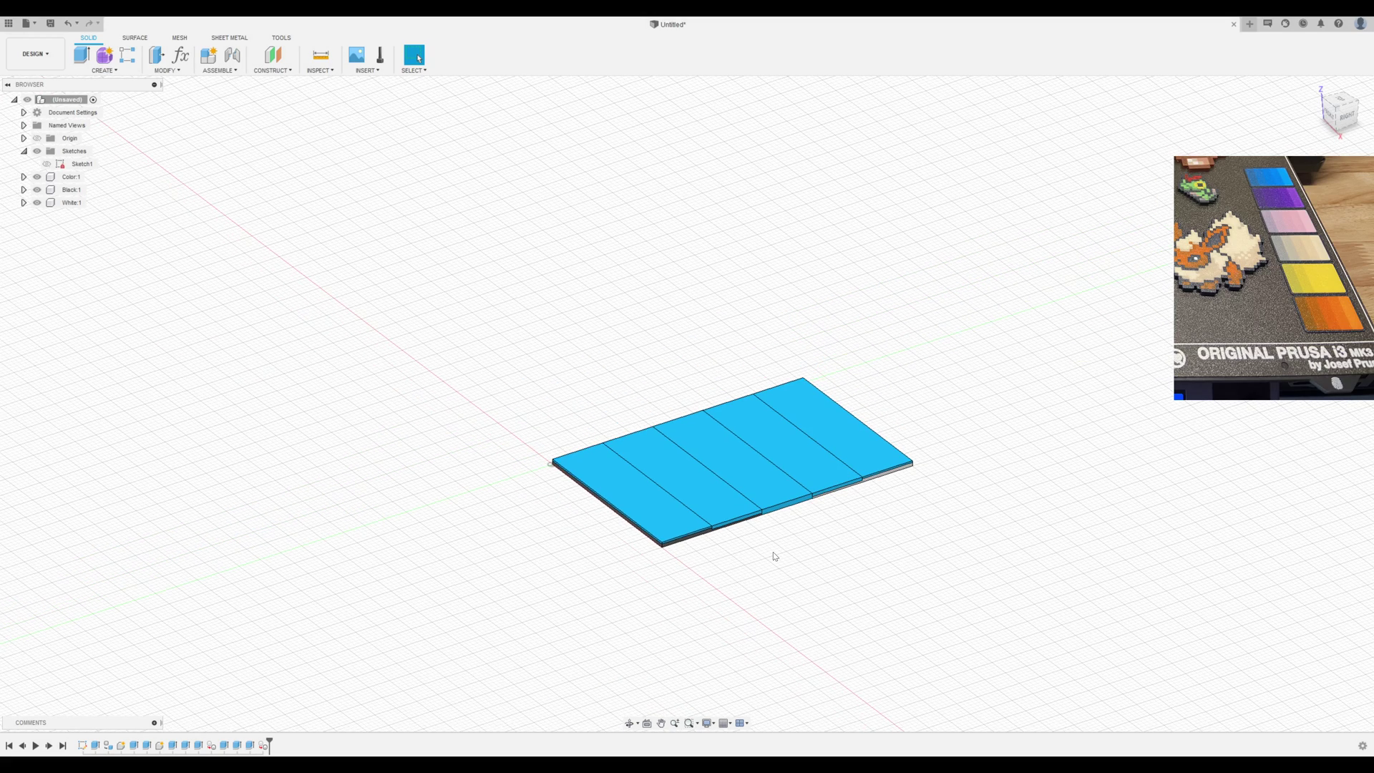
scroll(773, 556, down, 1)
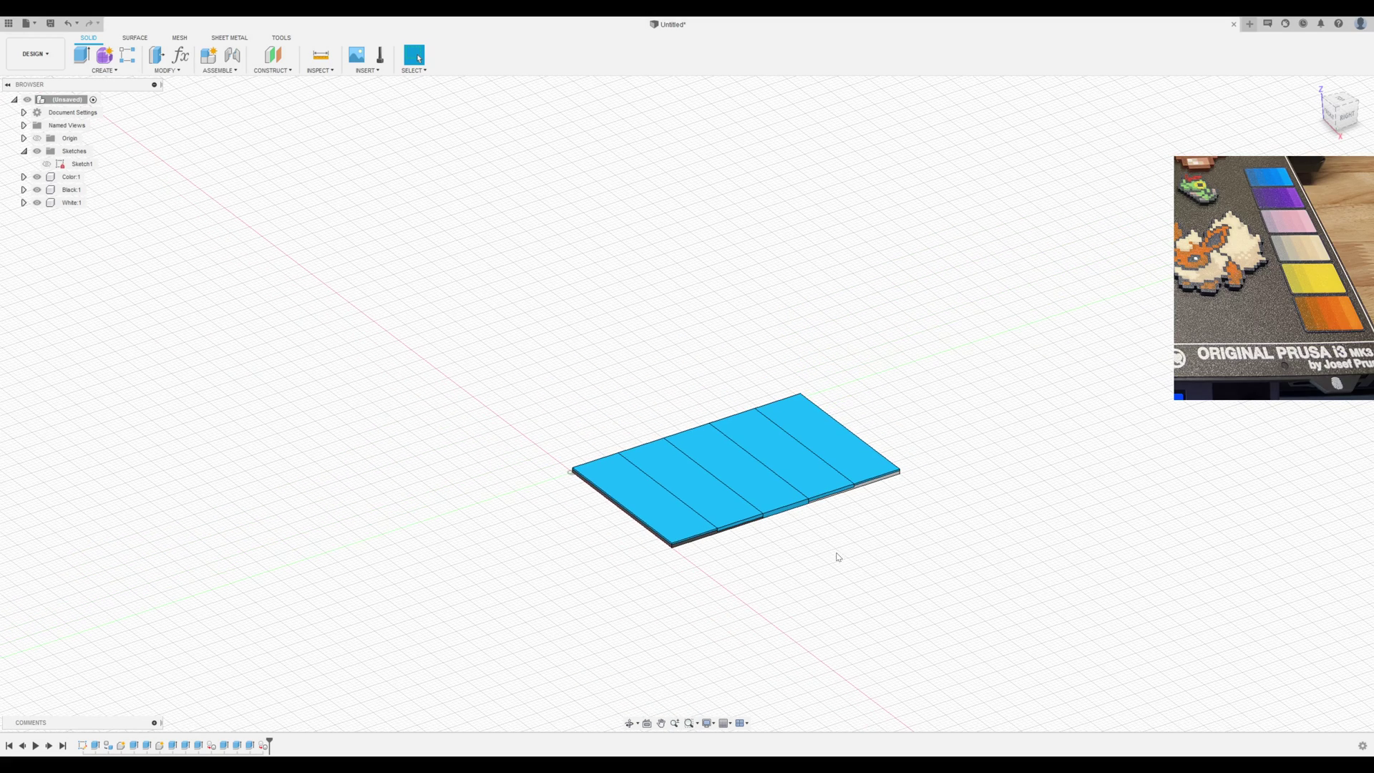